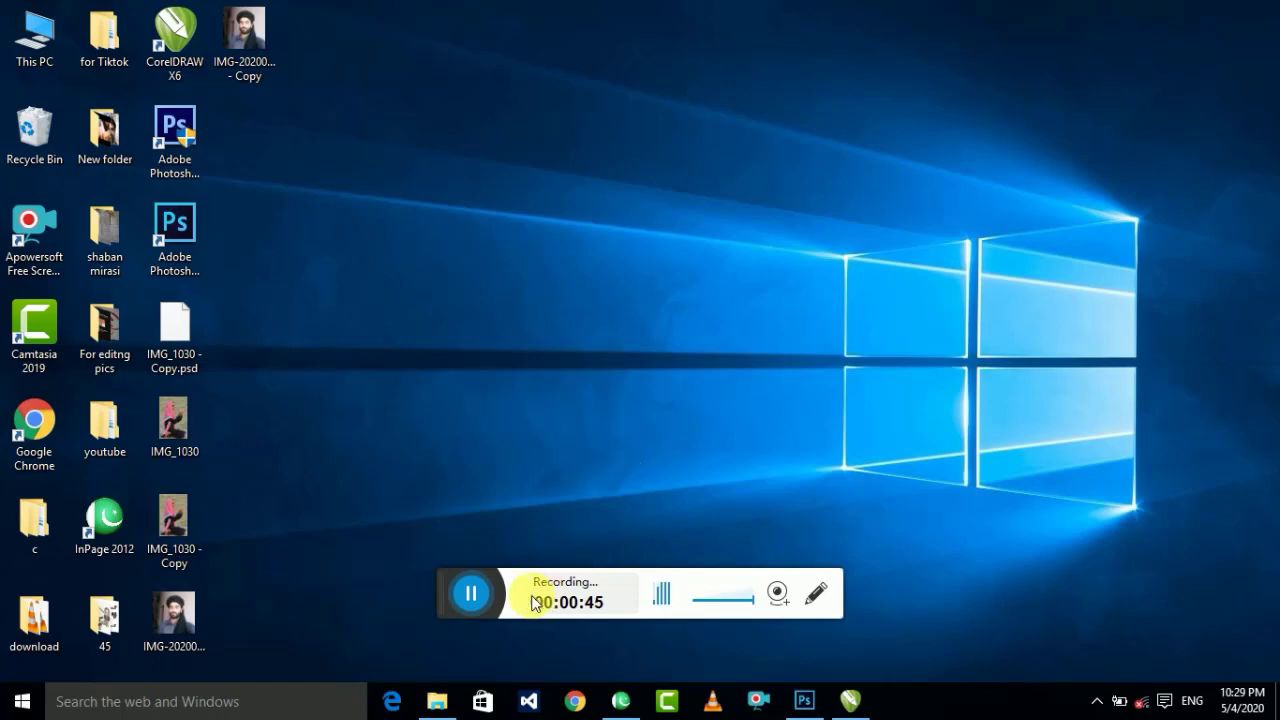
# Step: Restore the Adobe Photoshop window from the taskbar so it sits over the desktop
pyautogui.moveTo(449, 596); pyautogui.dragTo(1172, 611)
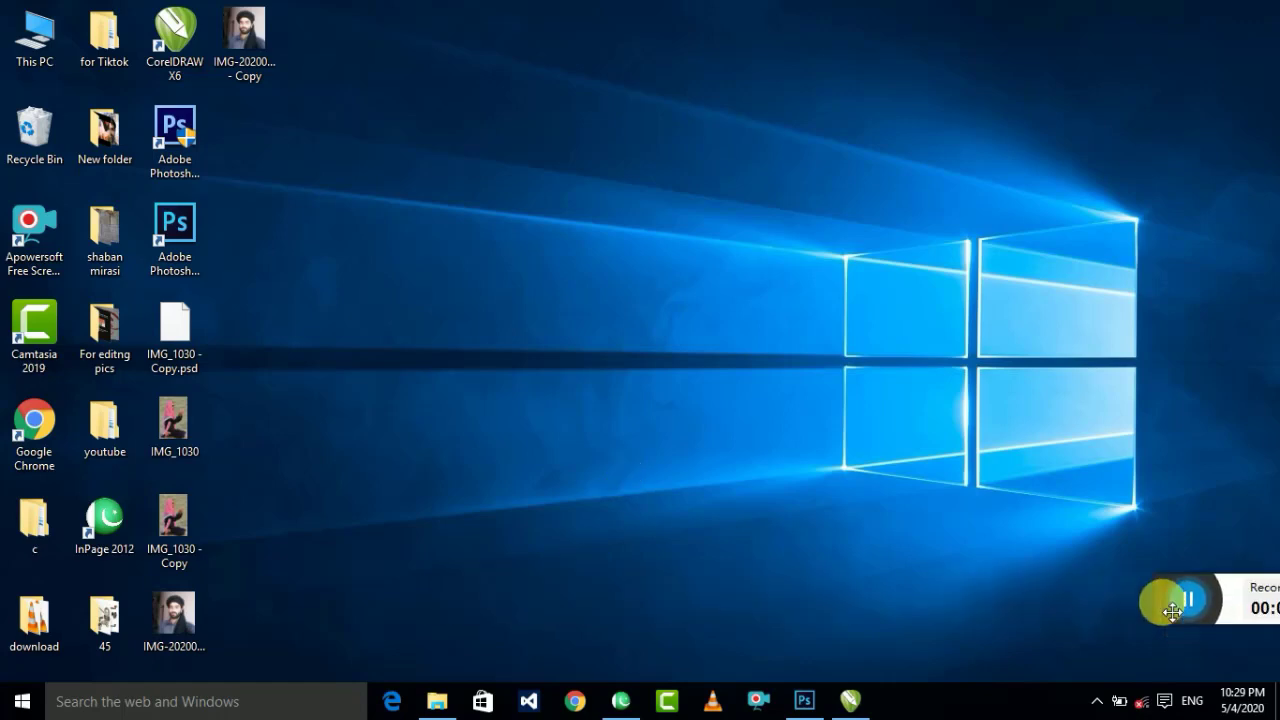
pyautogui.click(803, 699)
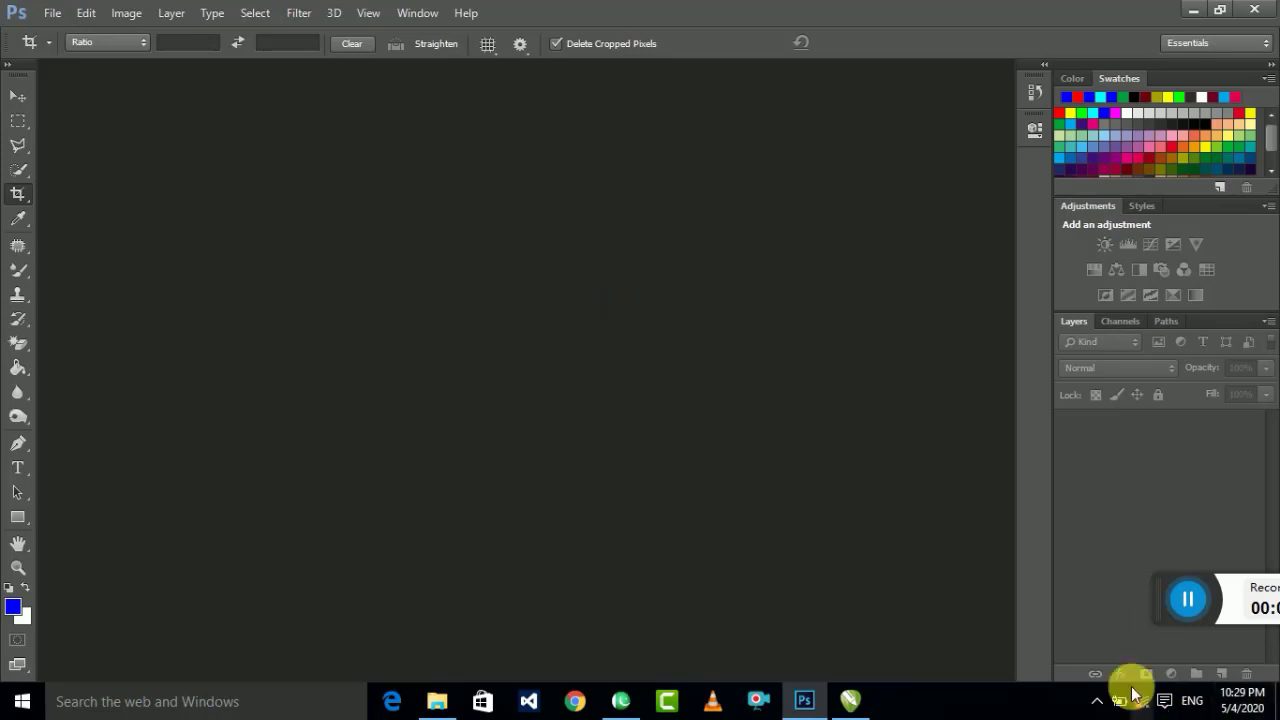
# Step: Open IMG-20200504-WA0071 - Copy.jpg from the Desktop as a new document
pyautogui.moveTo(1157, 594); pyautogui.dragTo(1141, 592)
pyautogui.click(893, 8)
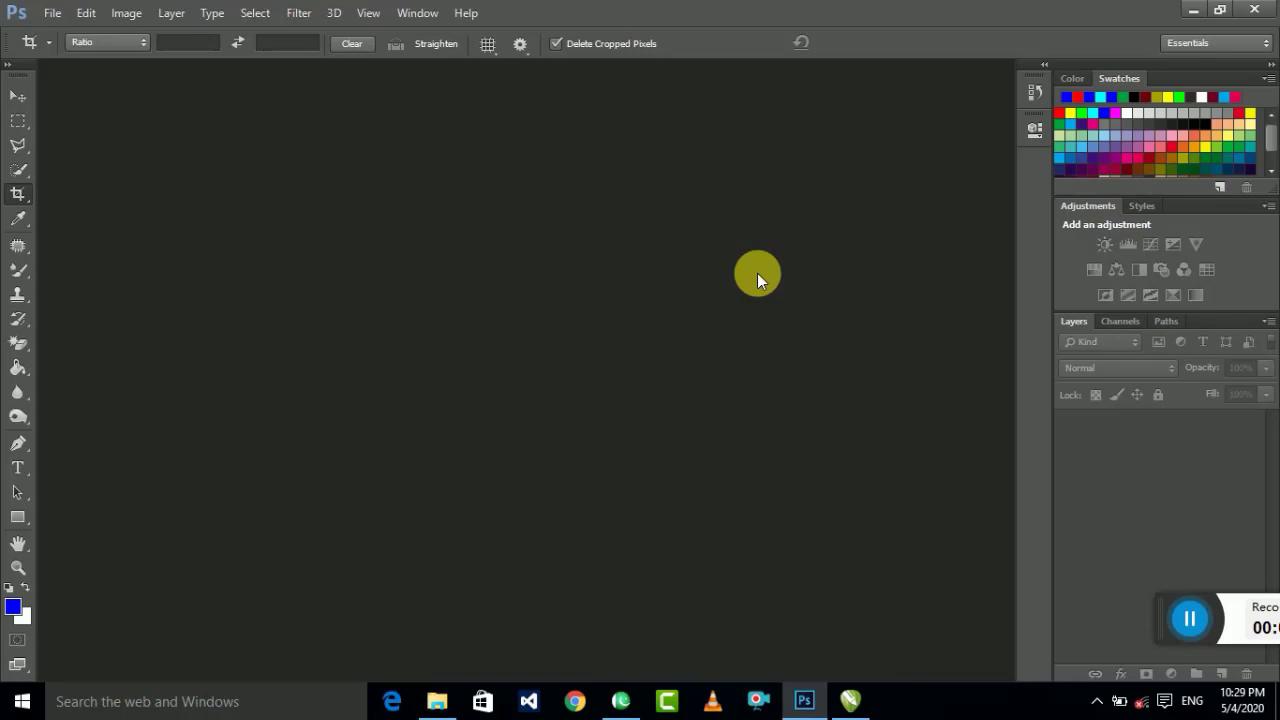
pyautogui.doubleClick(757, 273)
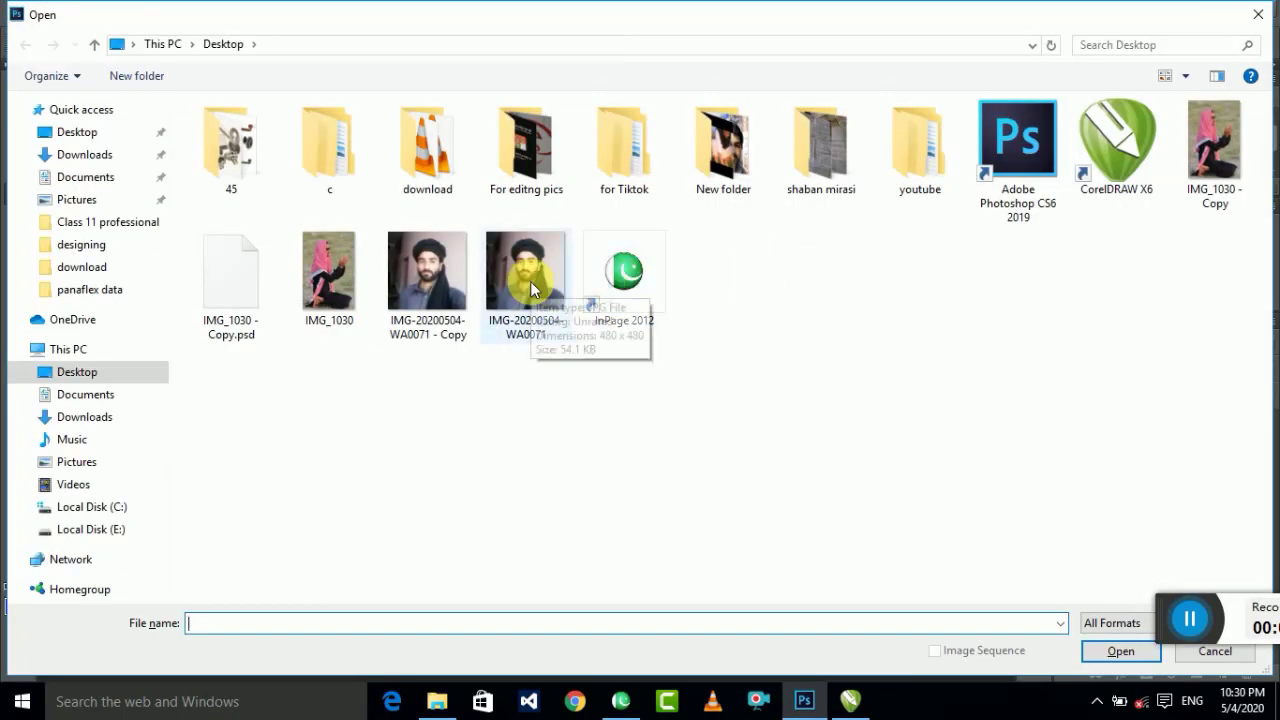
pyautogui.doubleClick(427, 272)
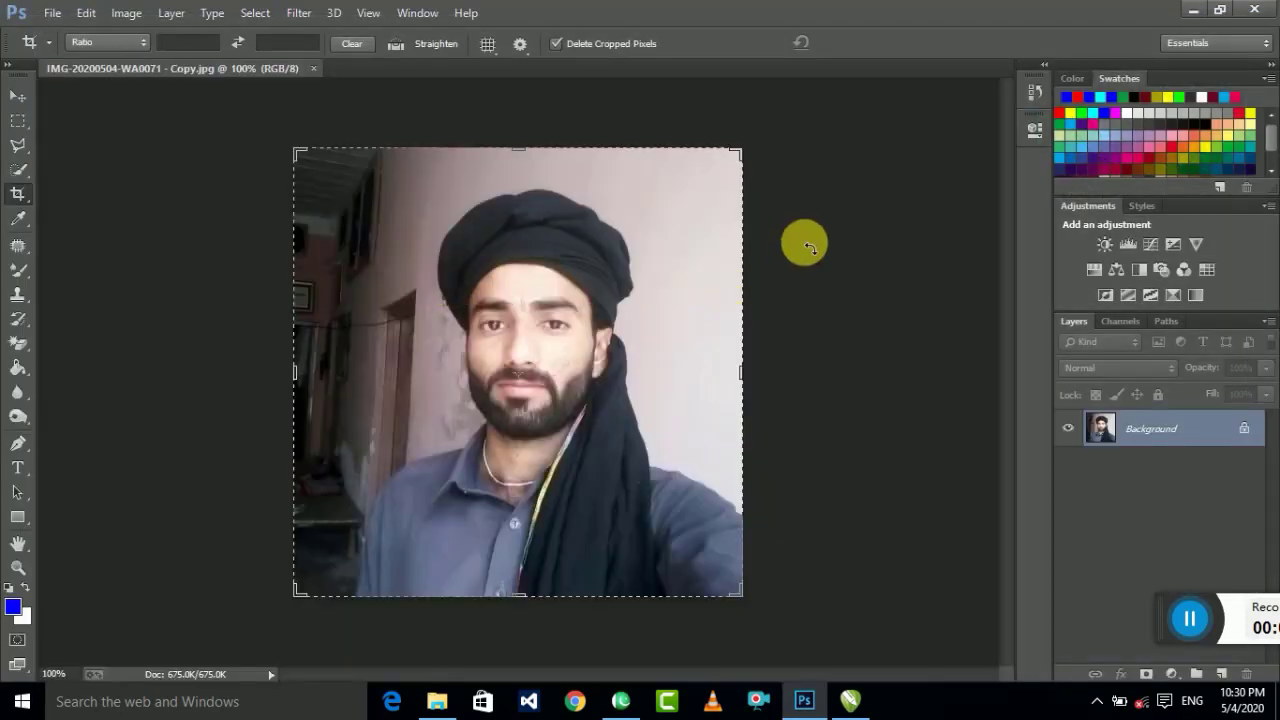
# Step: Resample the photo to 550 pixels/inch (3667 × 3667 px) and fit it on screen
pyautogui.click(126, 13)
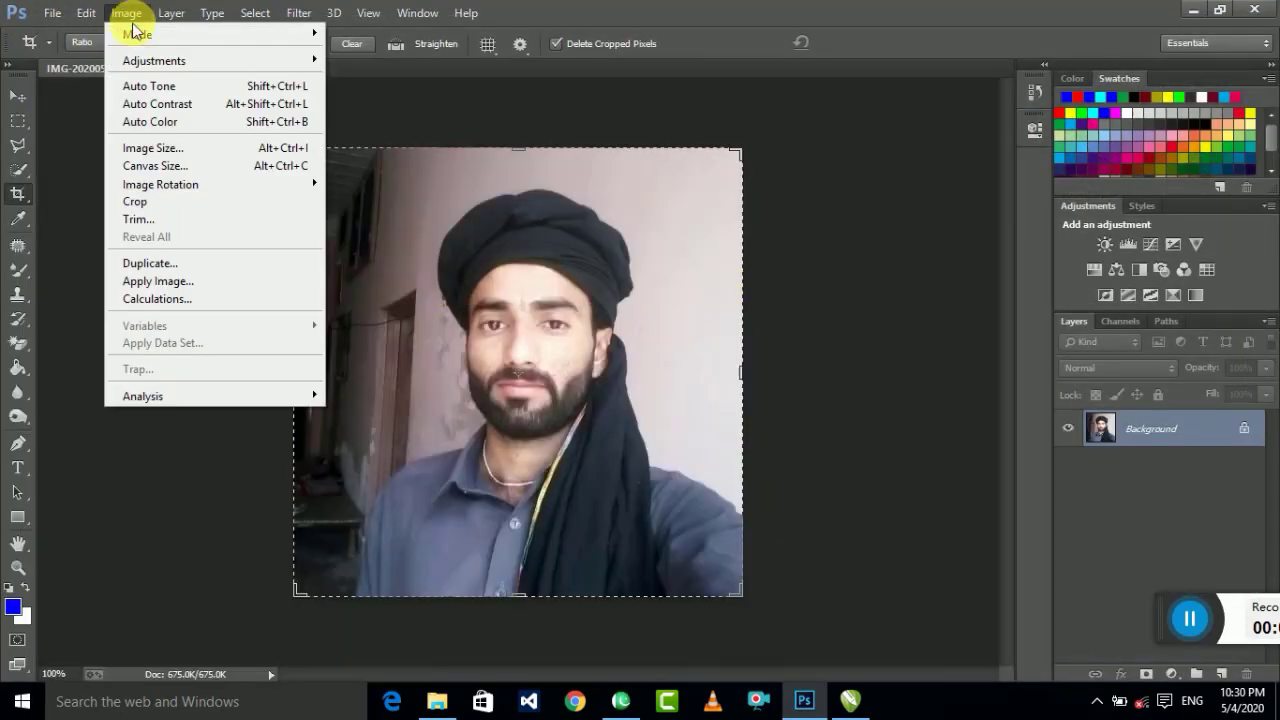
pyautogui.click(708, 285)
pyautogui.hotkey('ctrl', '+')
pyautogui.hotkey('ctrl', '+')
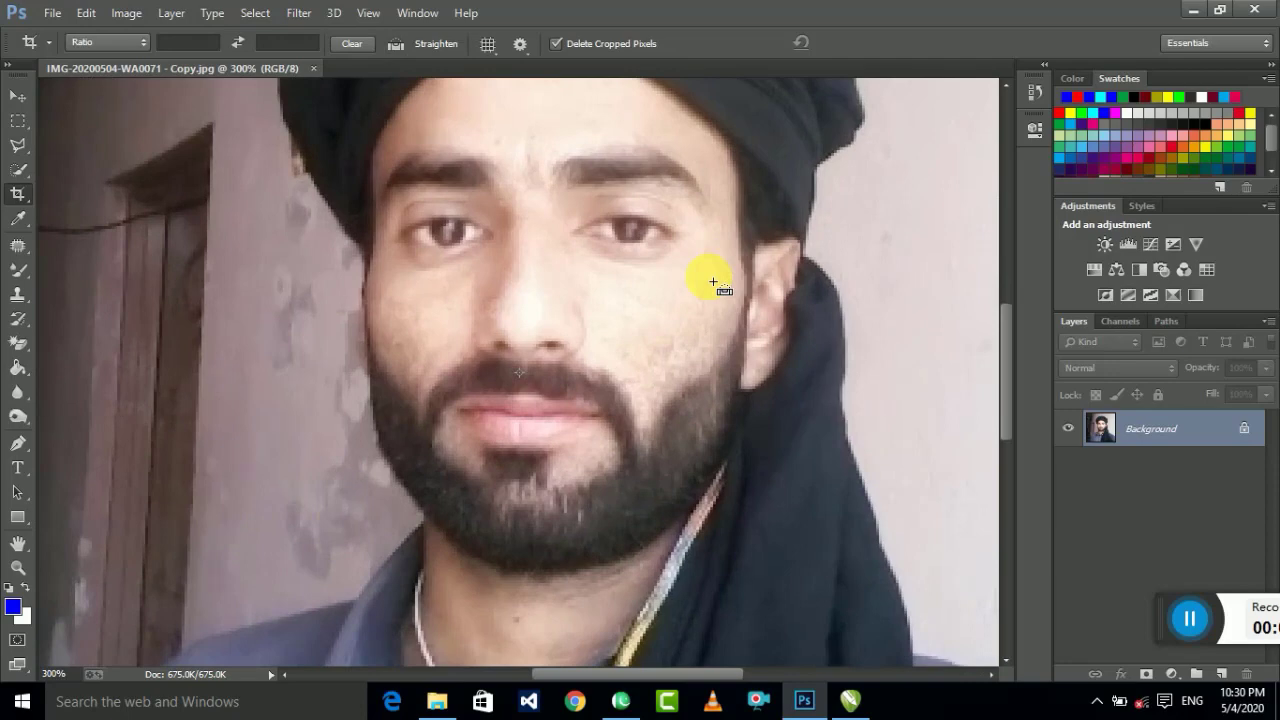
pyautogui.hotkey('ctrl', '-')
pyautogui.hotkey('ctrl', '-')
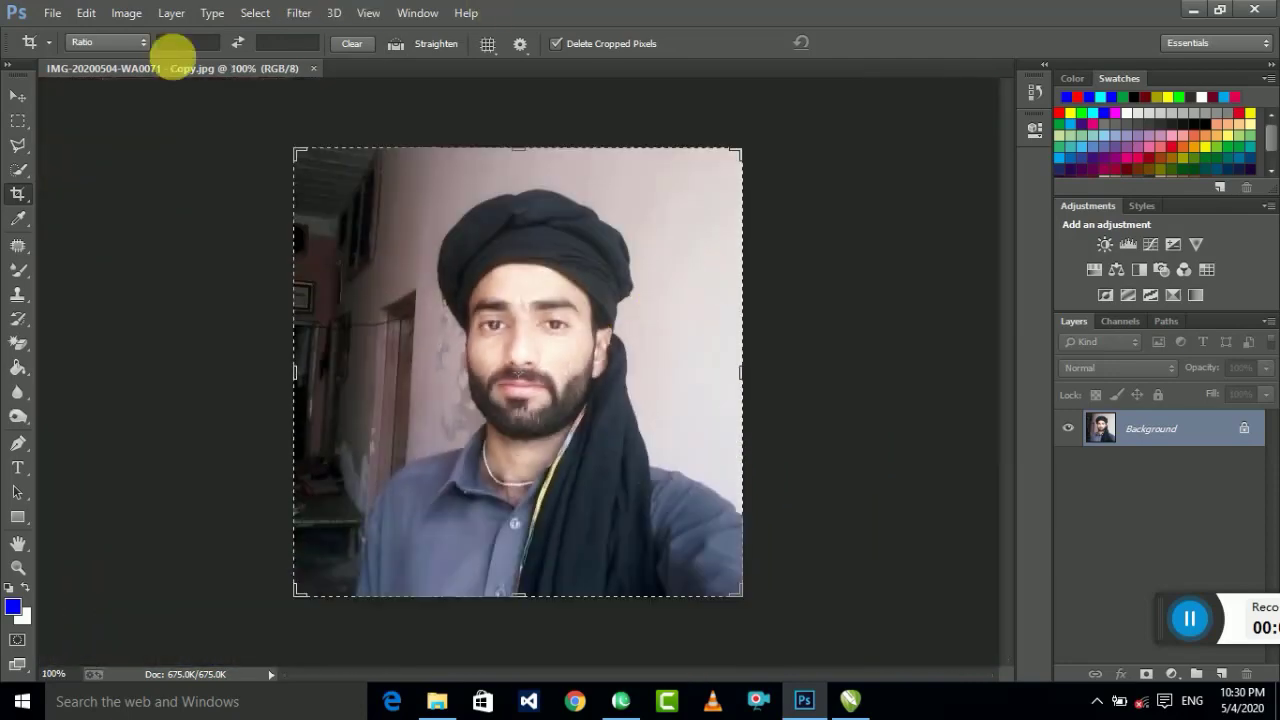
pyautogui.click(126, 13)
pyautogui.click(143, 143)
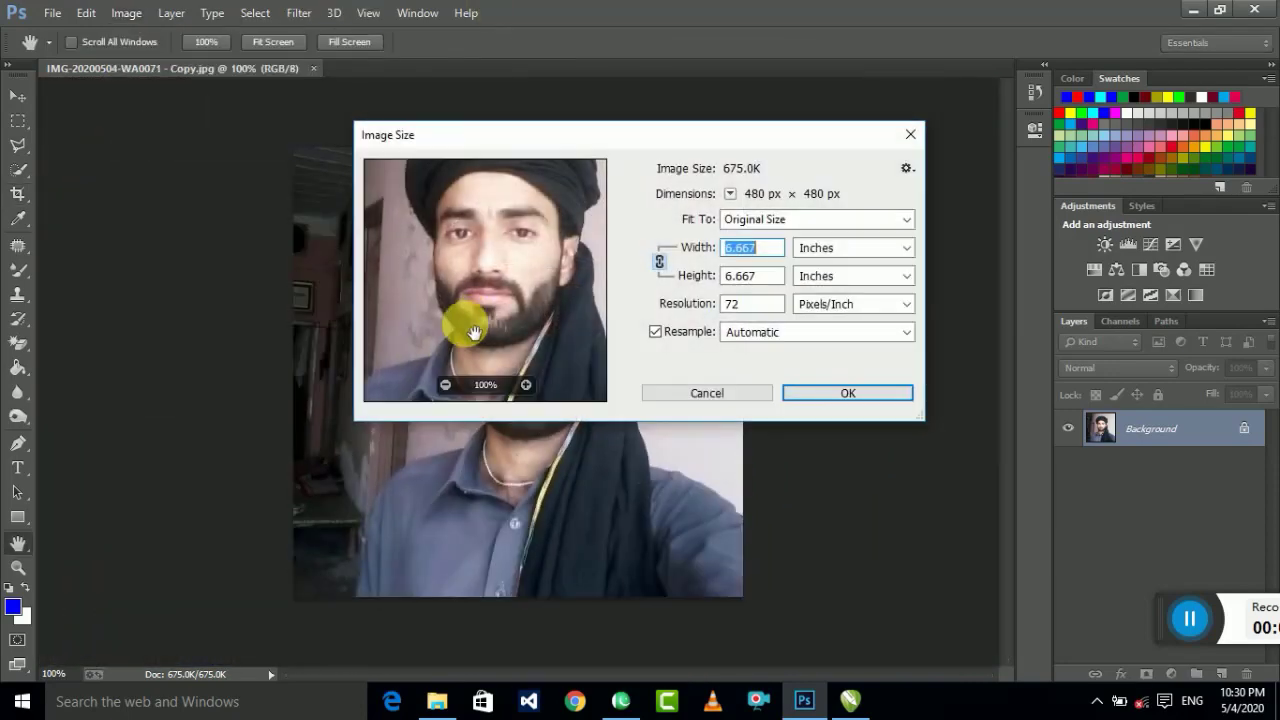
pyautogui.click(745, 305)
pyautogui.write('550')
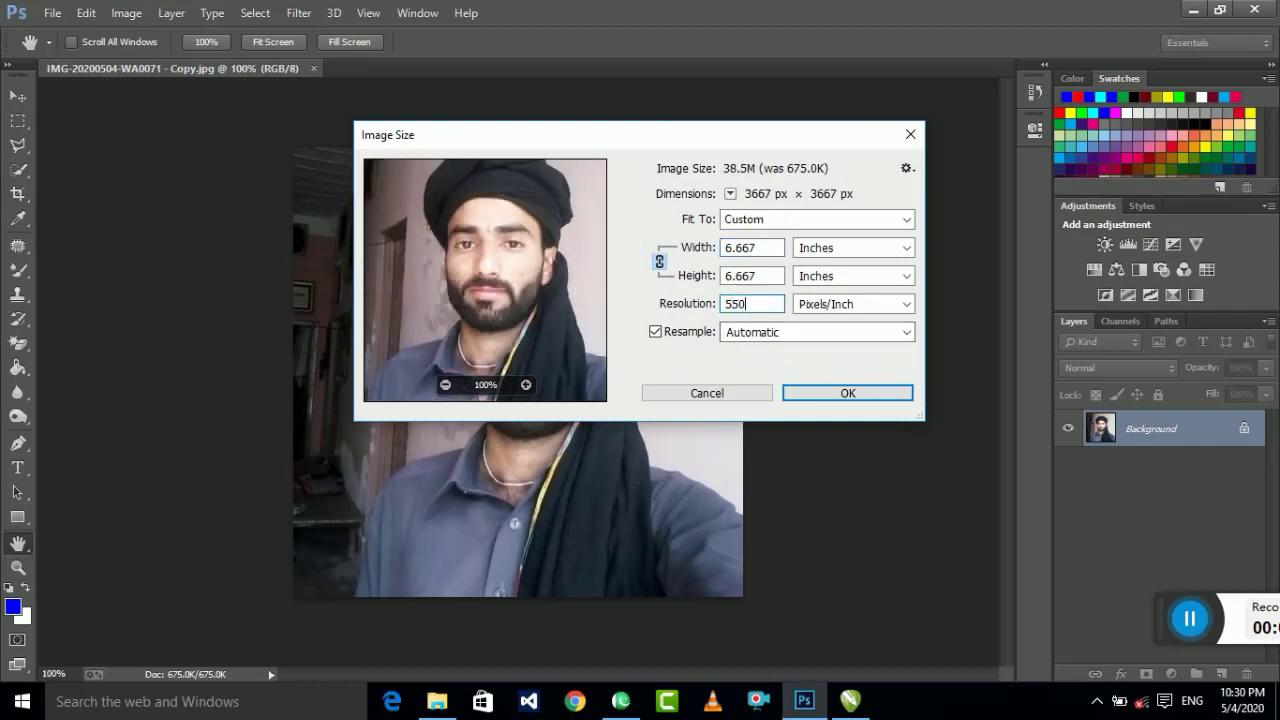
pyautogui.press('Escape')
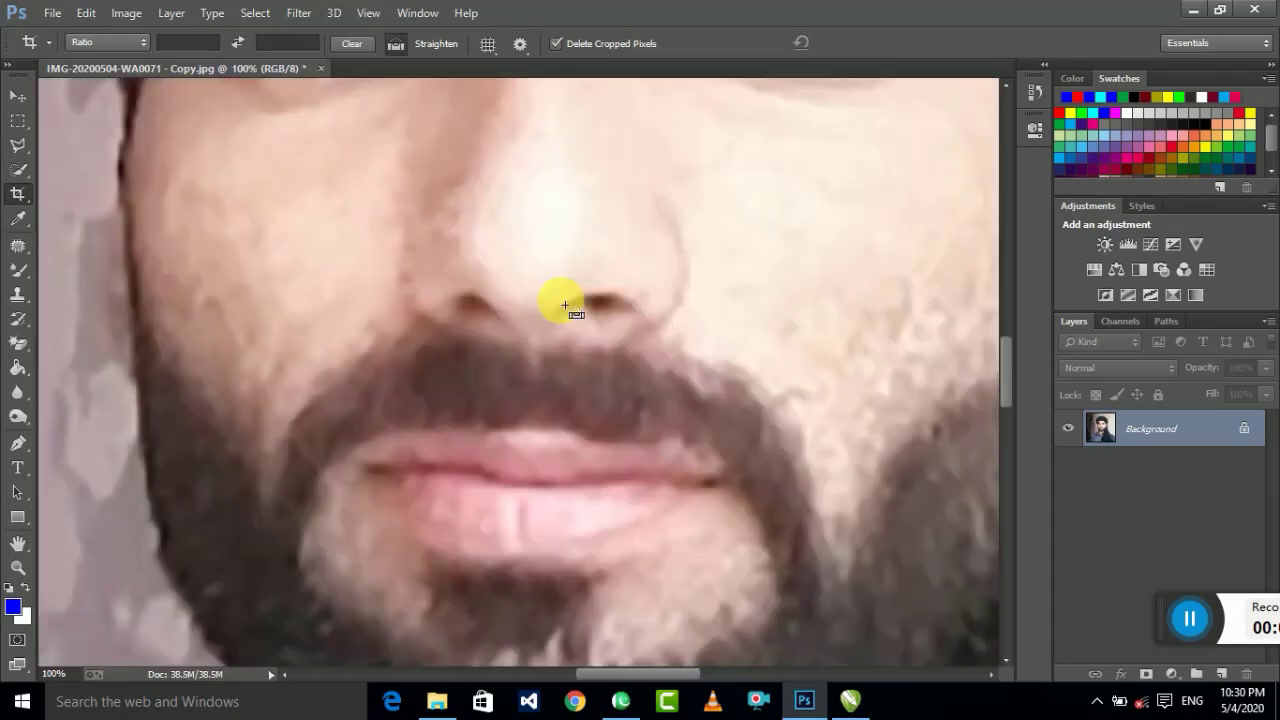
pyautogui.hotkey('ctrl', '0')
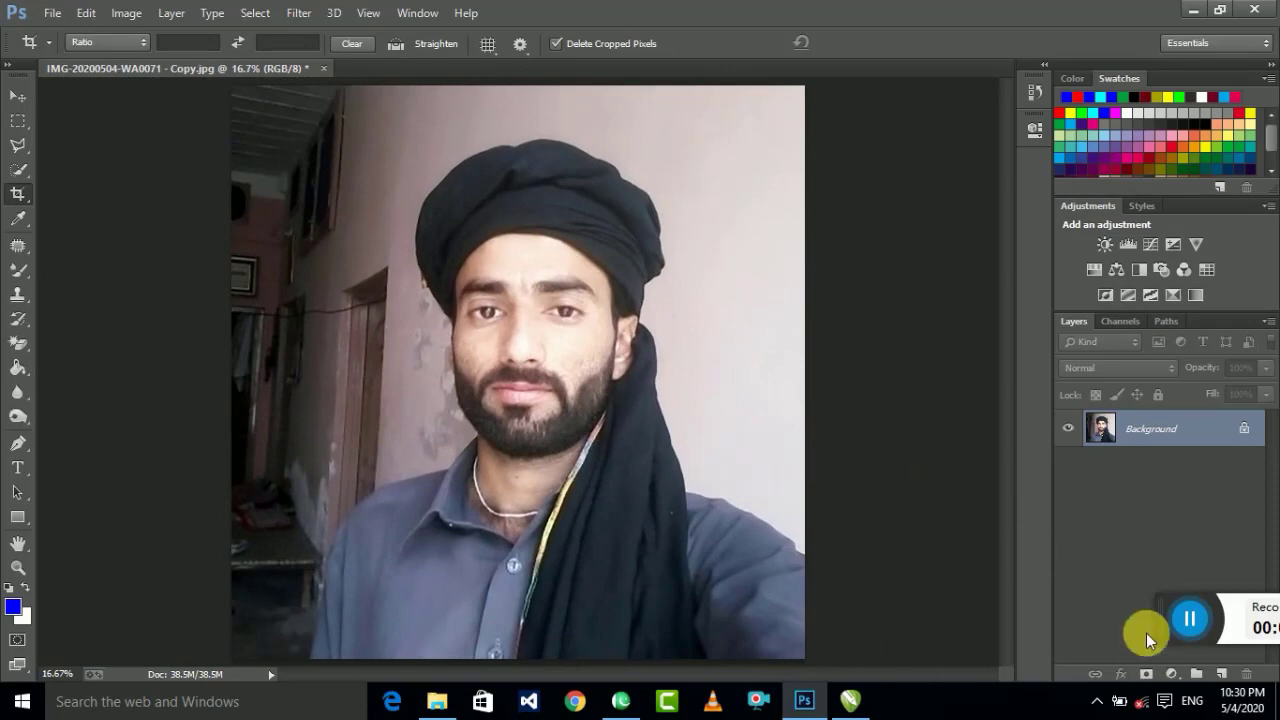
# Step: Duplicate the photo into Layer 1 and open the Camera Raw Filter on it
pyautogui.moveTo(1148, 640); pyautogui.dragTo(1143, 619)
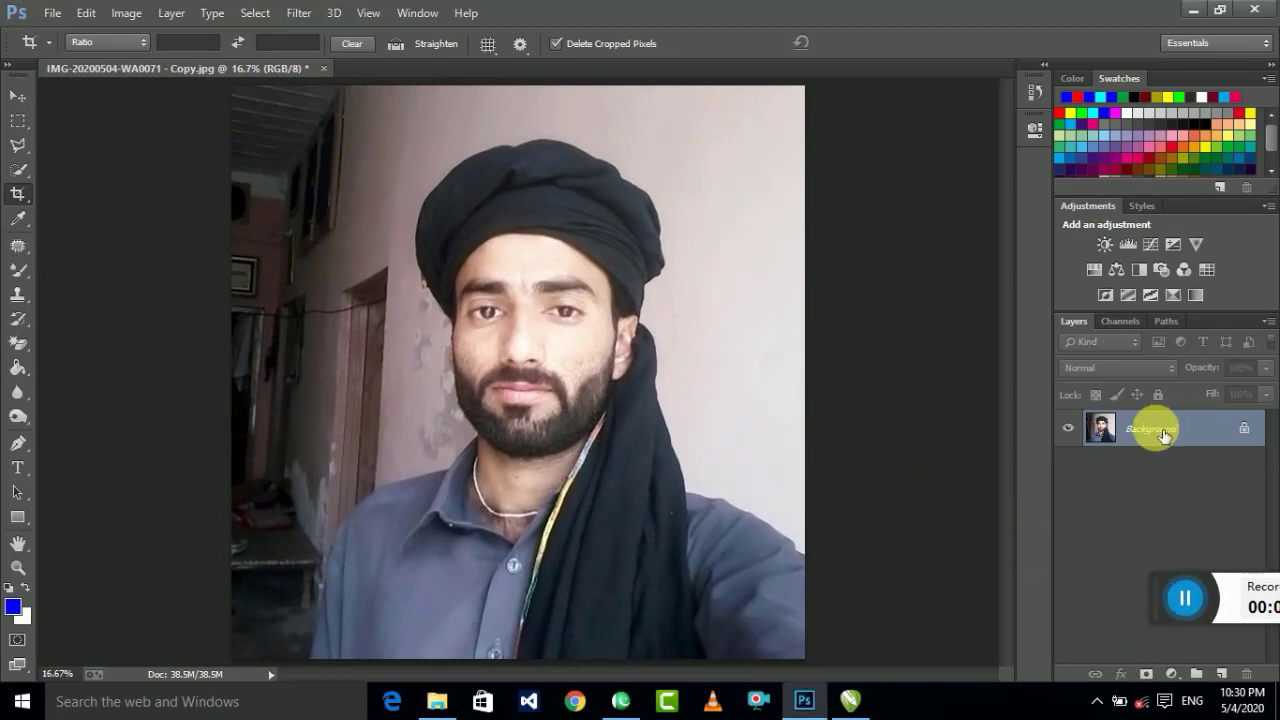
pyautogui.hotkey('ctrl', 'j')
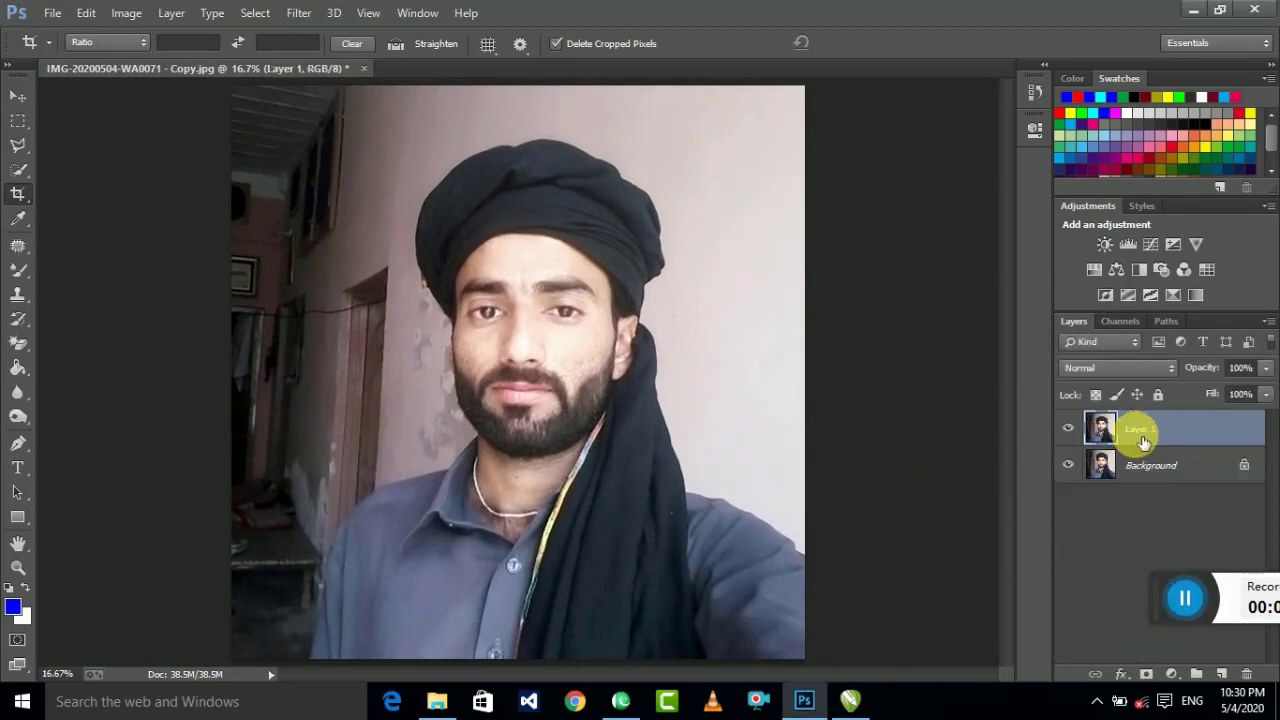
pyautogui.click(297, 14)
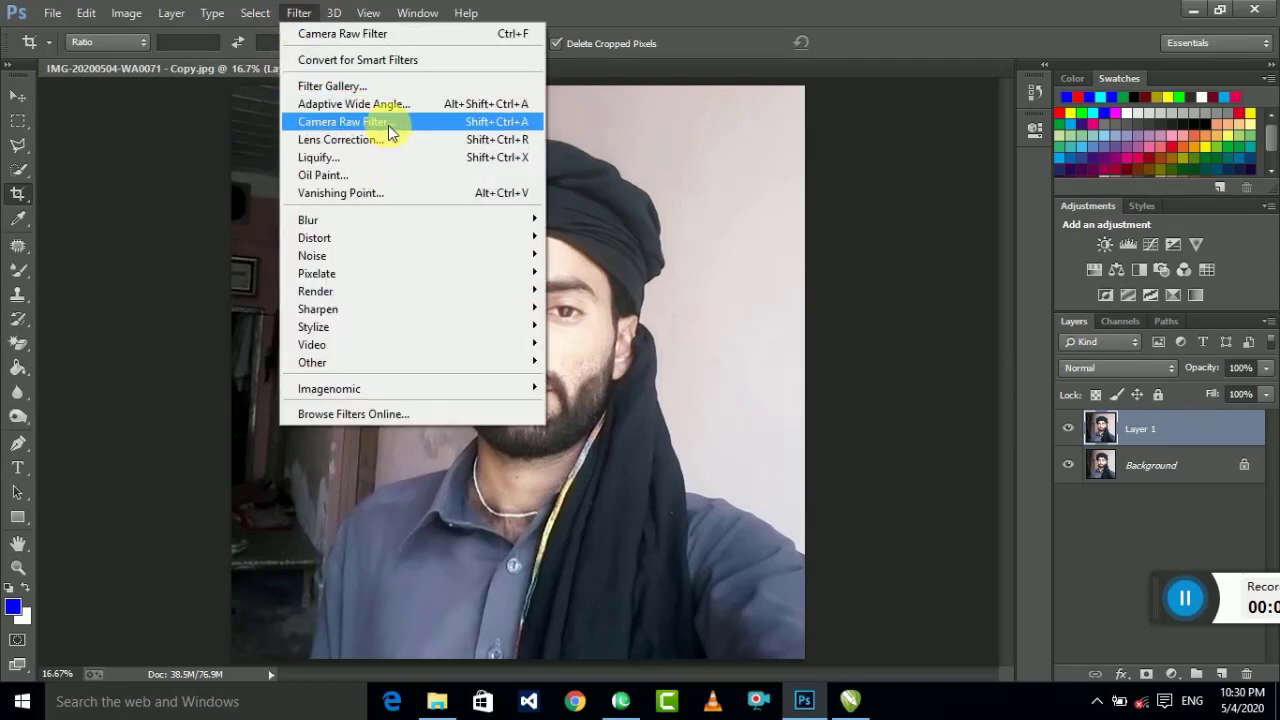
pyautogui.click(388, 122)
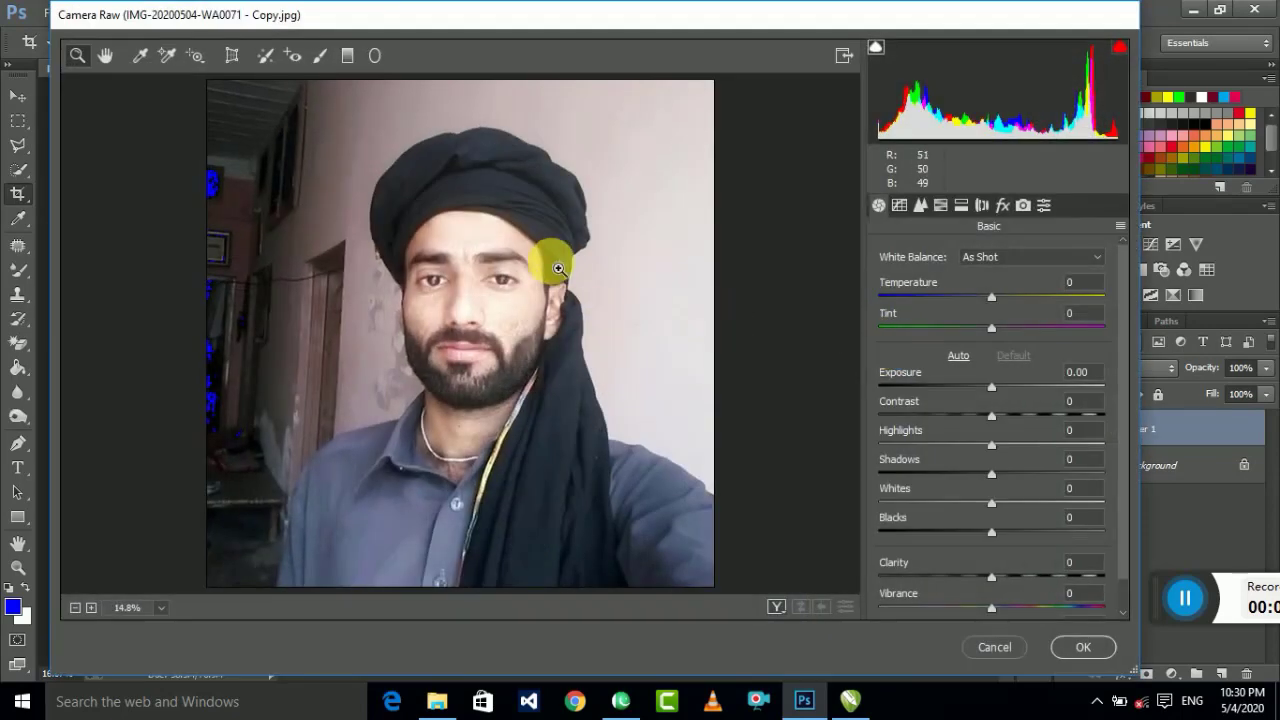
pyautogui.moveTo(631, 97)
pyautogui.mouseDown()
pyautogui.moveTo(488, 213)
pyautogui.moveTo(306, 486)
pyautogui.mouseUp()
pyautogui.scroll(-2, 490, 408)
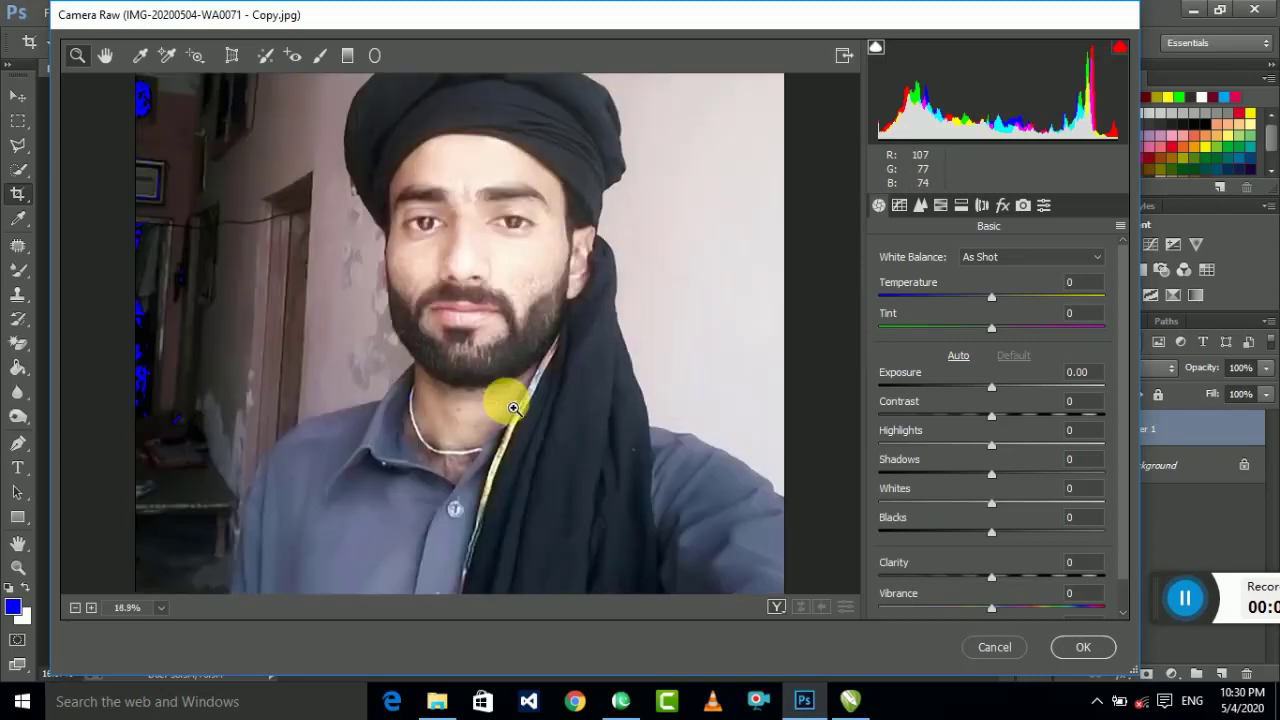
pyautogui.scroll(2, 794, 343)
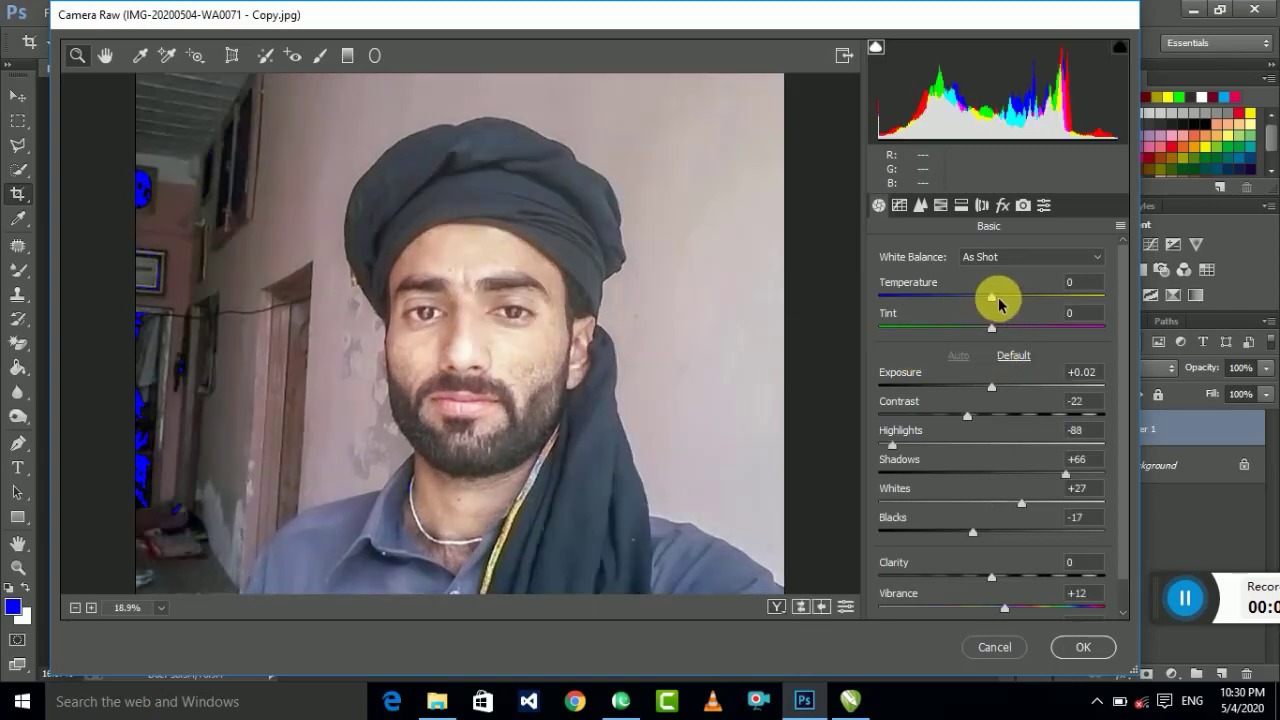
# Step: Warm the temperature and set highlights -100, blacks -78, contrast -13, clarity +13, vibrance +16
pyautogui.moveTo(998, 302)
pyautogui.mouseDown()
pyautogui.moveTo(987, 304)
pyautogui.moveTo(993, 330)
pyautogui.mouseUp()
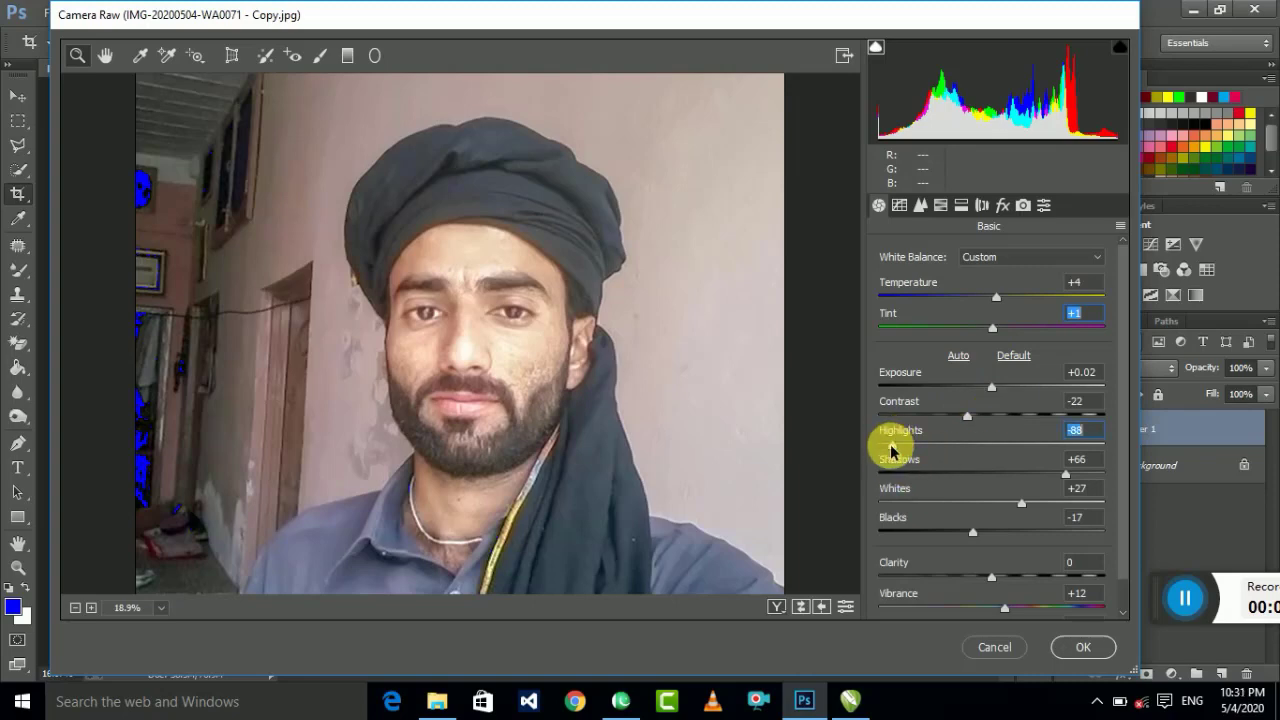
pyautogui.moveTo(892, 452); pyautogui.dragTo(880, 450)
pyautogui.moveTo(972, 532); pyautogui.dragTo(904, 535)
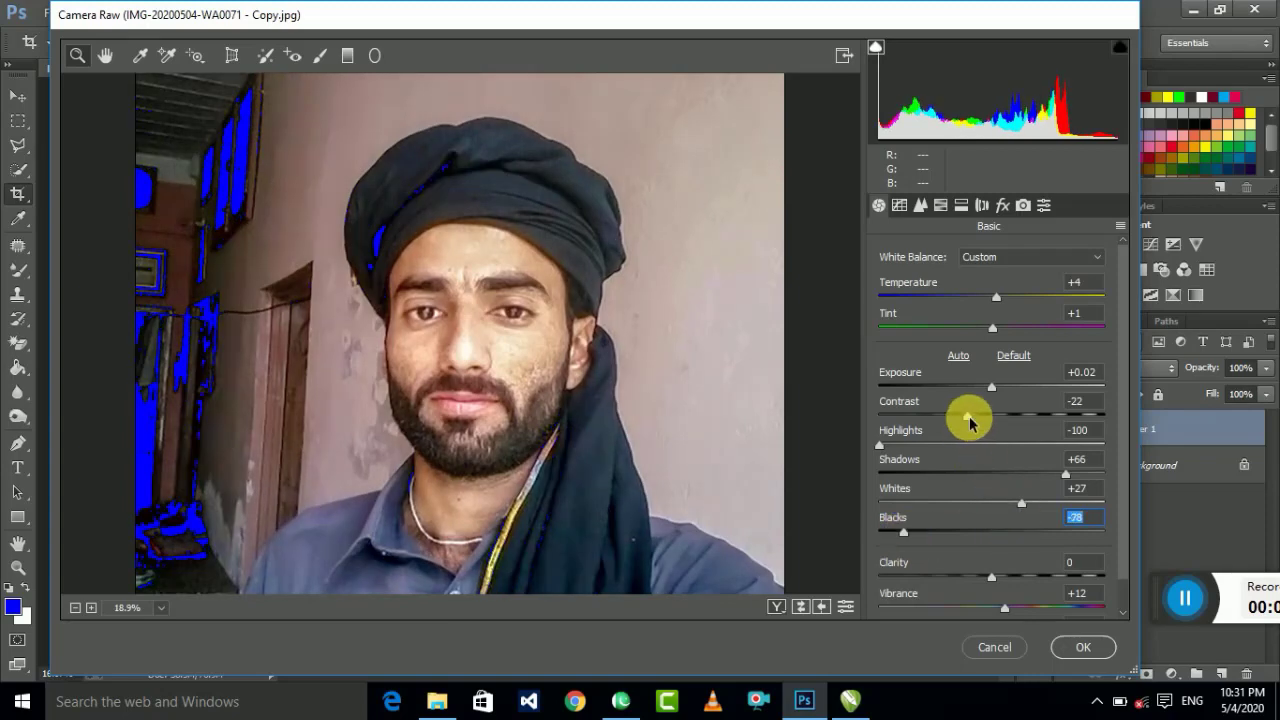
pyautogui.moveTo(967, 416); pyautogui.dragTo(979, 416)
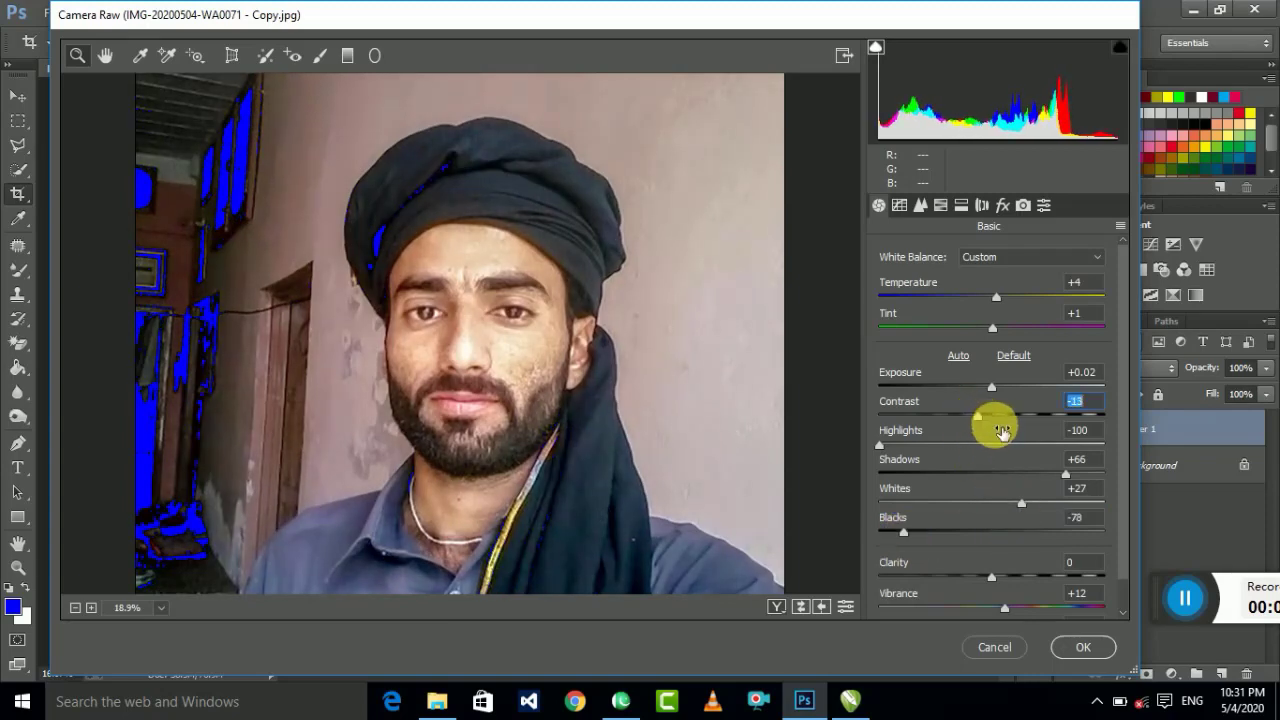
pyautogui.scroll(-1, 990, 430)
pyautogui.moveTo(992, 543); pyautogui.dragTo(1005, 543)
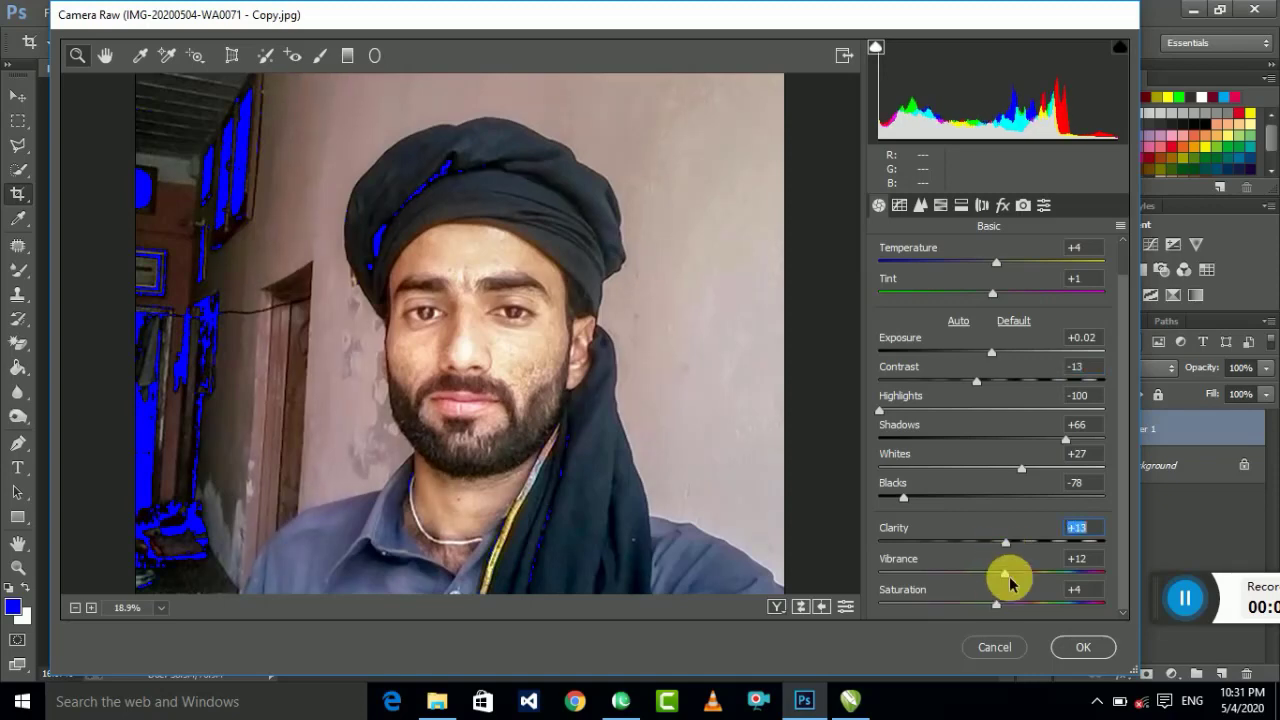
pyautogui.moveTo(1010, 583); pyautogui.dragTo(1009, 586)
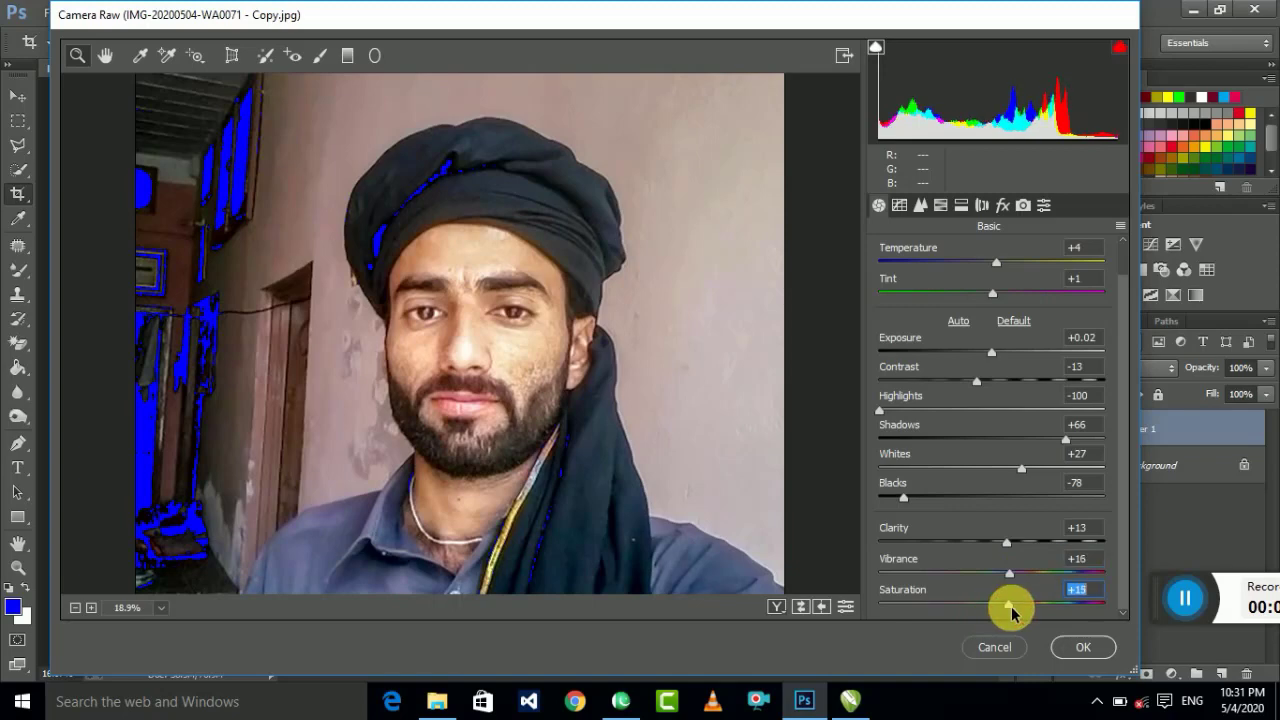
# Step: Set sharpening detail 42, masking 14, luminance noise reduction 15, then apply Camera Raw to Layer 1
pyautogui.click(921, 206)
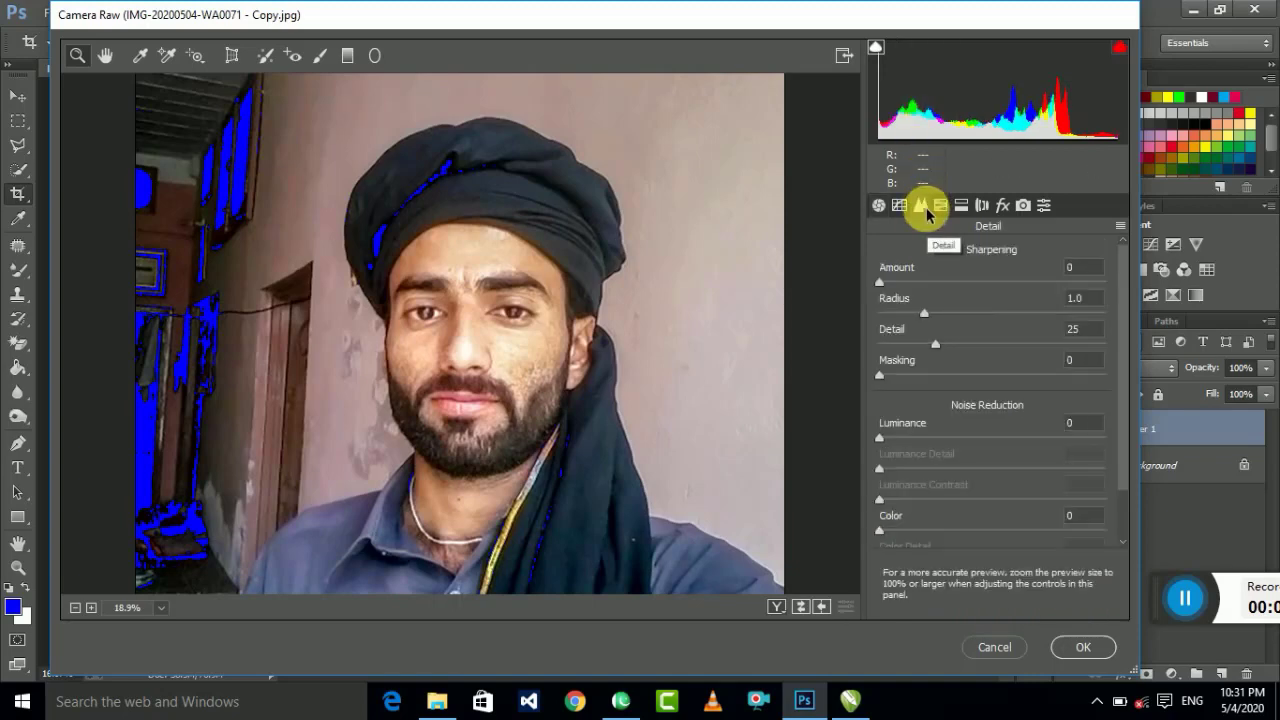
pyautogui.moveTo(935, 344); pyautogui.dragTo(973, 345)
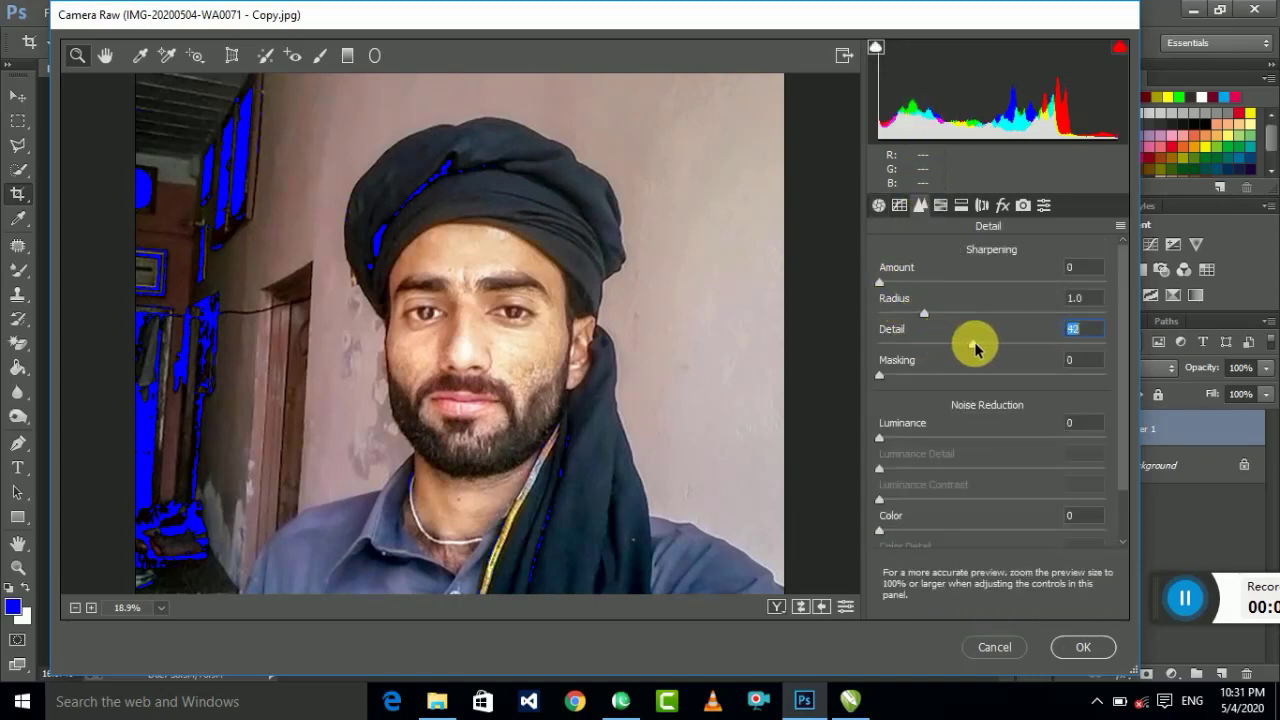
pyautogui.moveTo(880, 375); pyautogui.dragTo(909, 375)
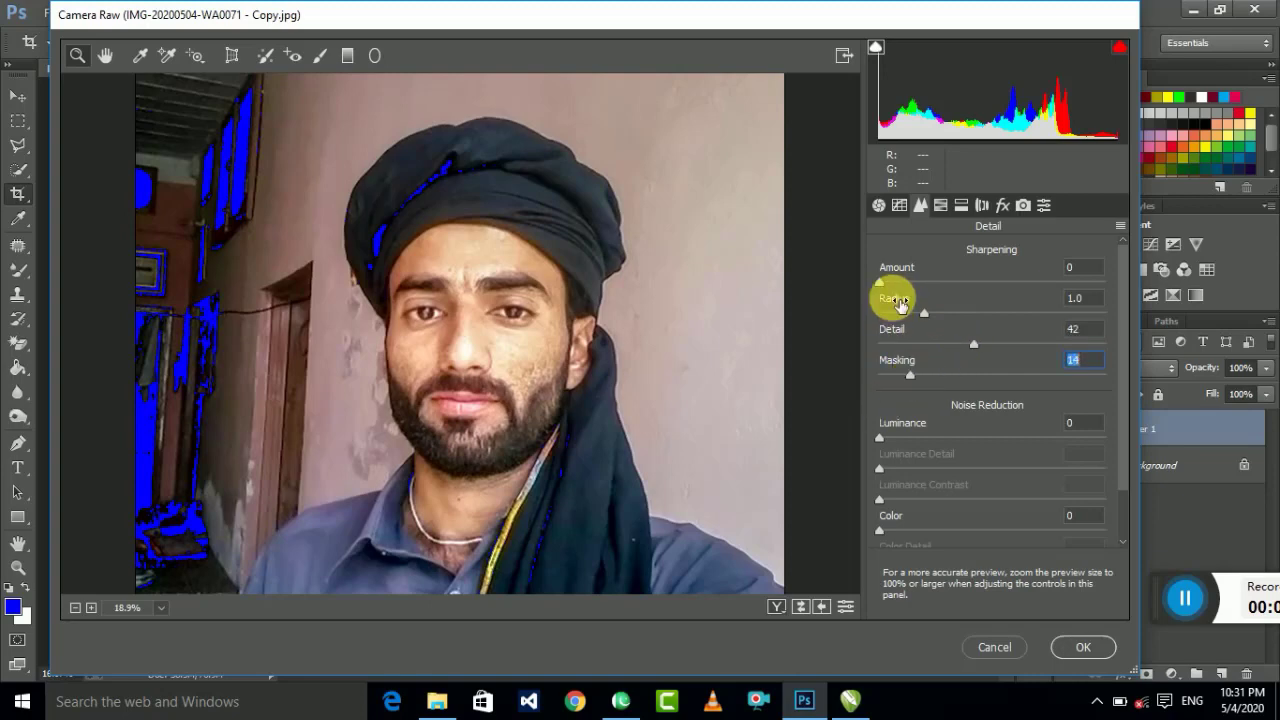
pyautogui.click(880, 282)
pyautogui.scroll(-2, 1010, 497)
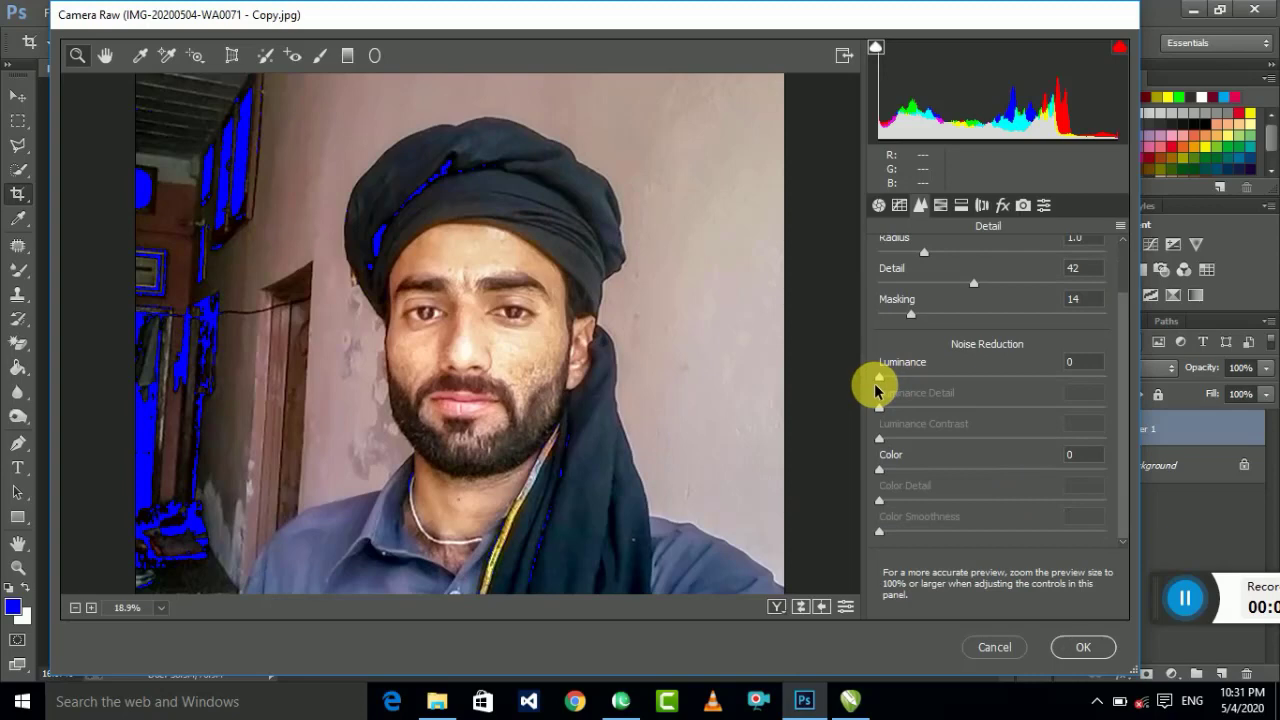
pyautogui.moveTo(880, 380); pyautogui.dragTo(910, 383)
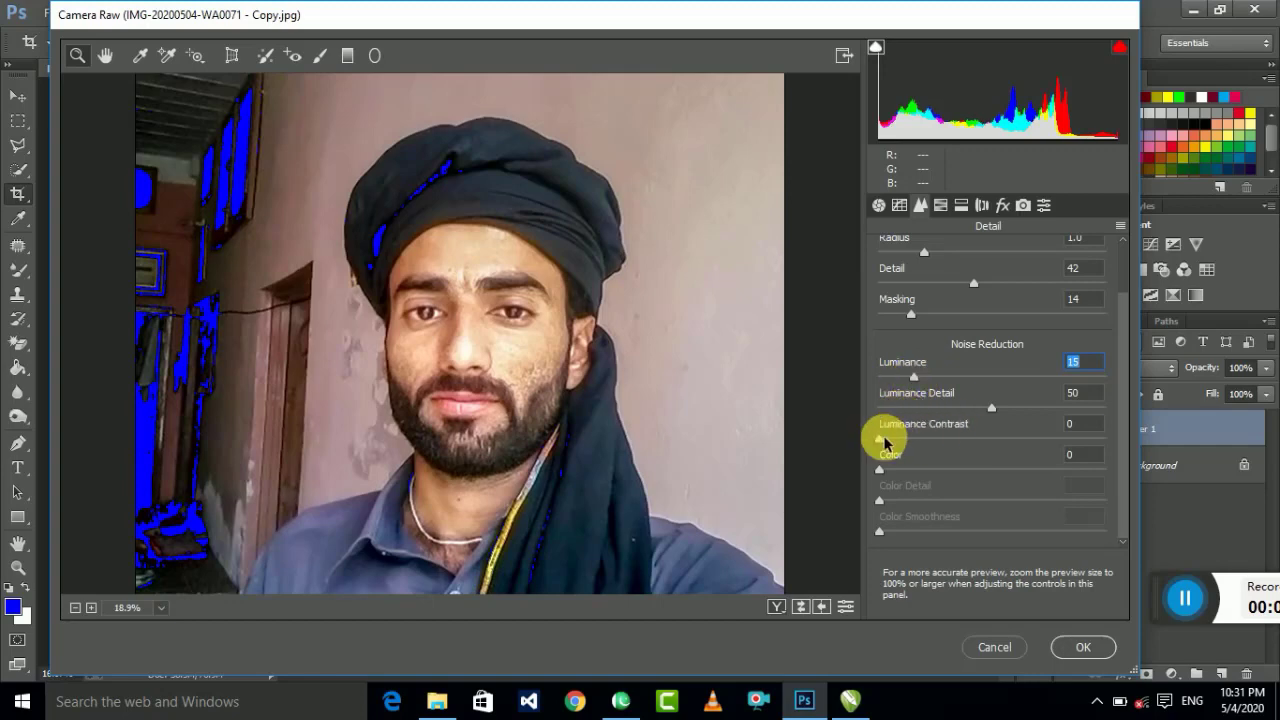
pyautogui.moveTo(882, 445)
pyautogui.mouseDown()
pyautogui.moveTo(918, 446)
pyautogui.moveTo(921, 478)
pyautogui.moveTo(993, 505)
pyautogui.mouseUp()
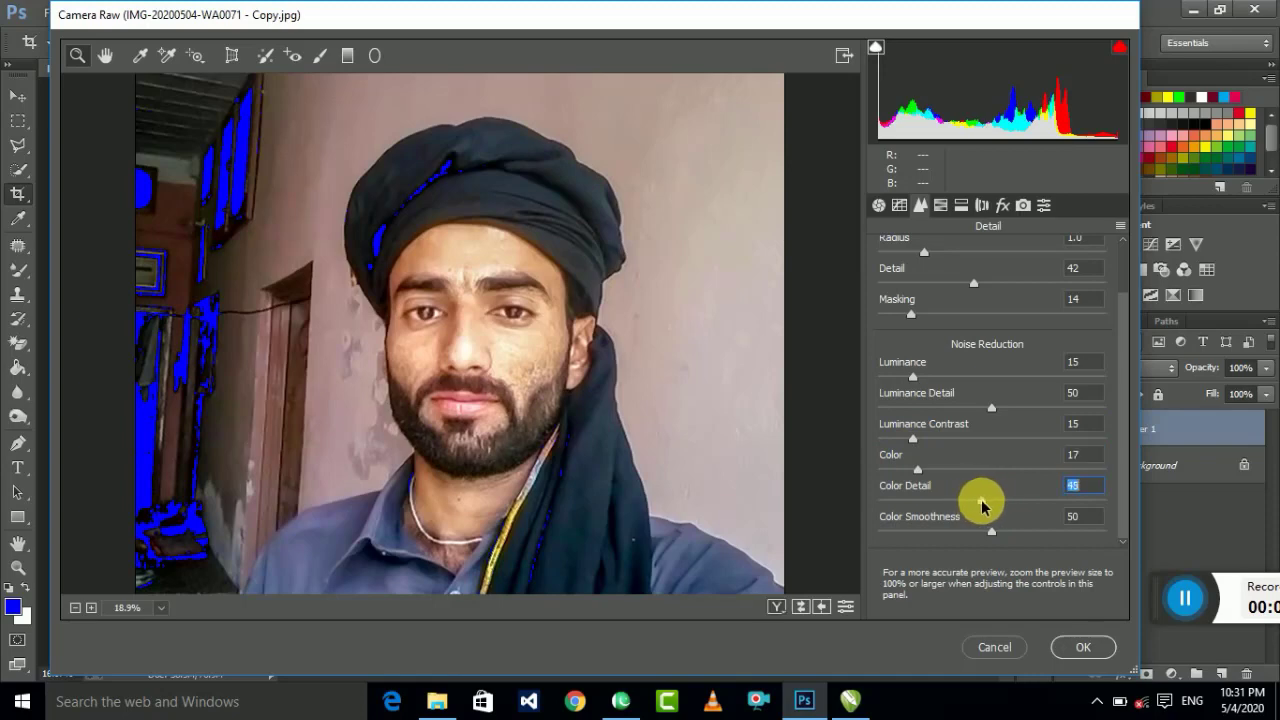
pyautogui.click(1083, 647)
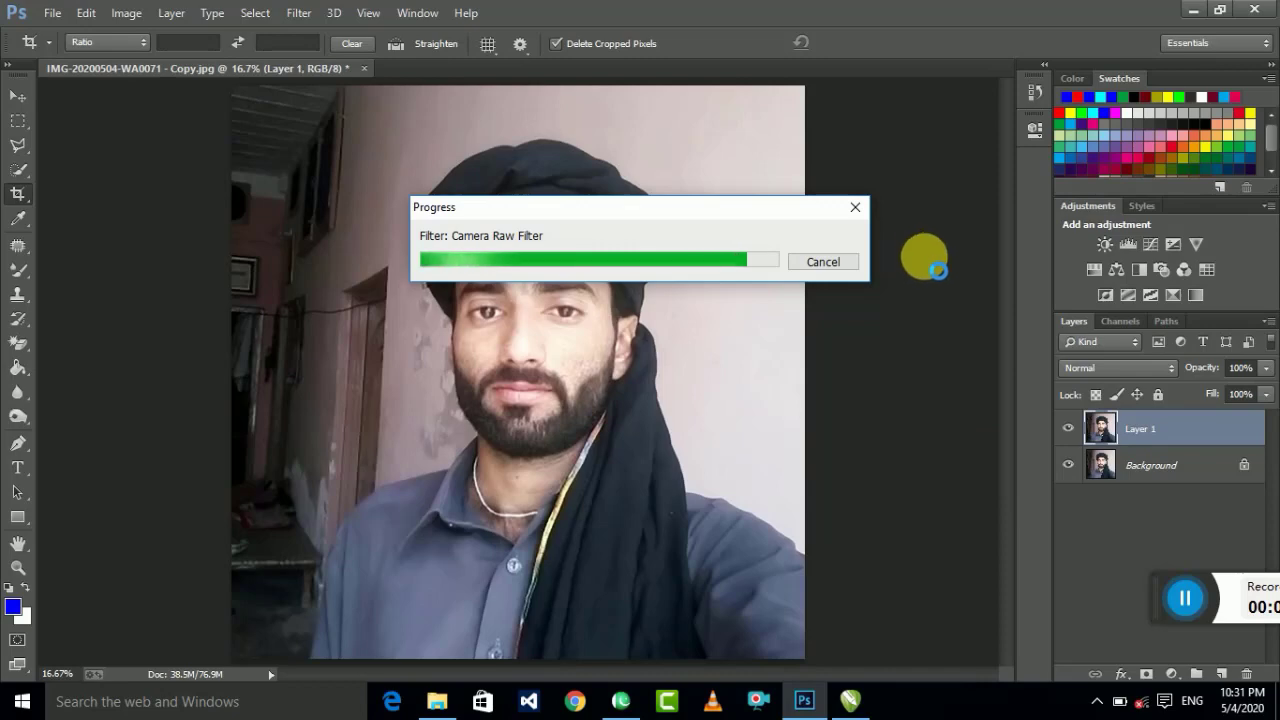
# Step: Zoom in on the face and select the Mixer Brush Tool at 118 px
pyautogui.click(1074, 428)
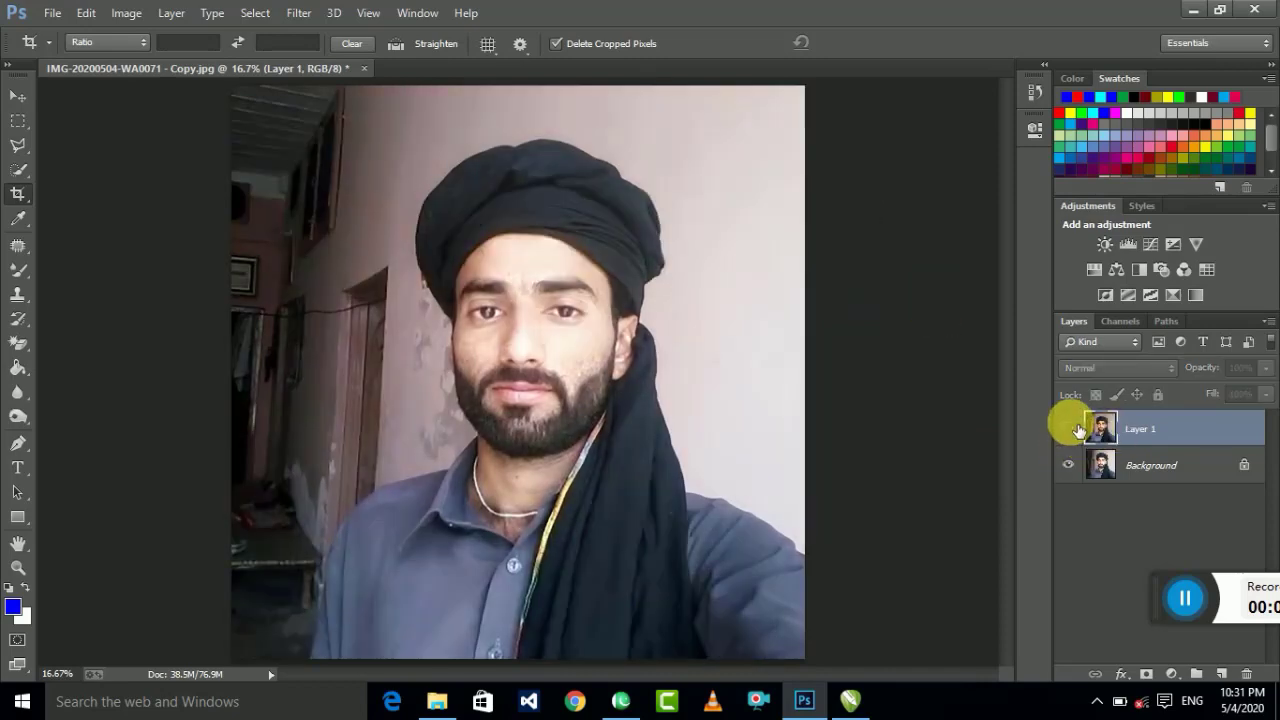
pyautogui.click(1068, 428)
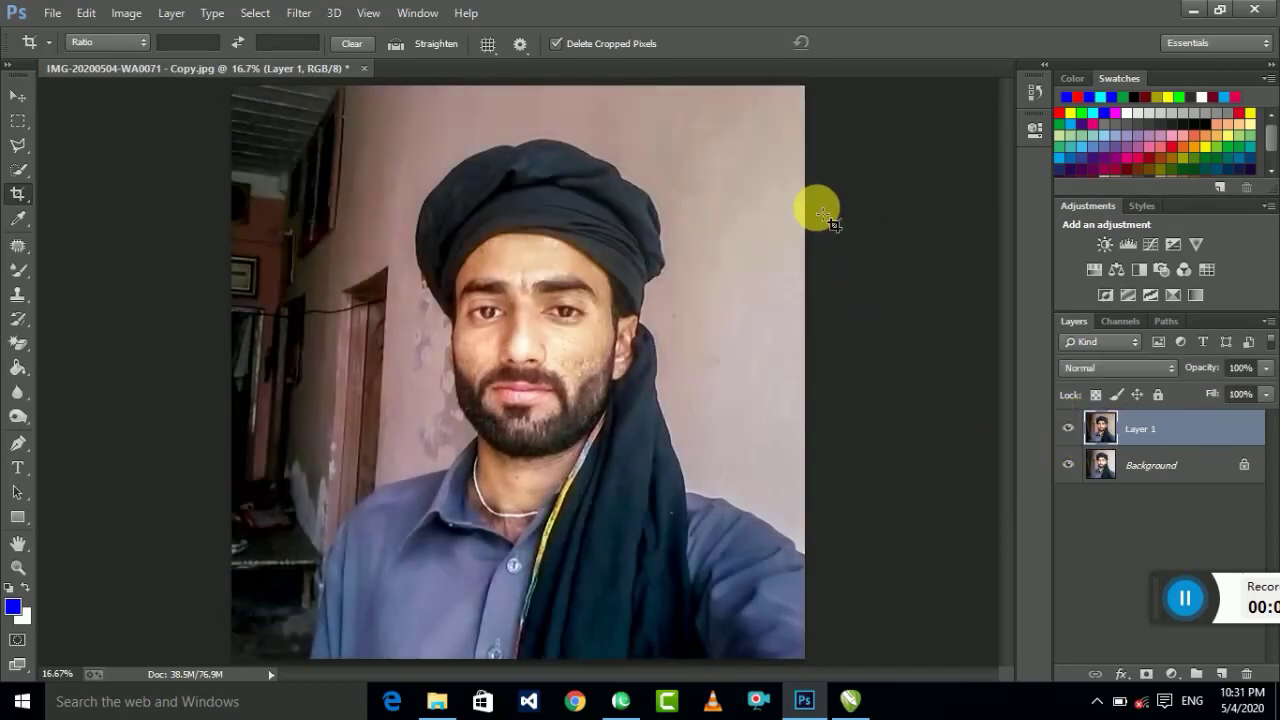
pyautogui.hotkey('ctrl', '+')
pyautogui.hotkey('ctrl', '+')
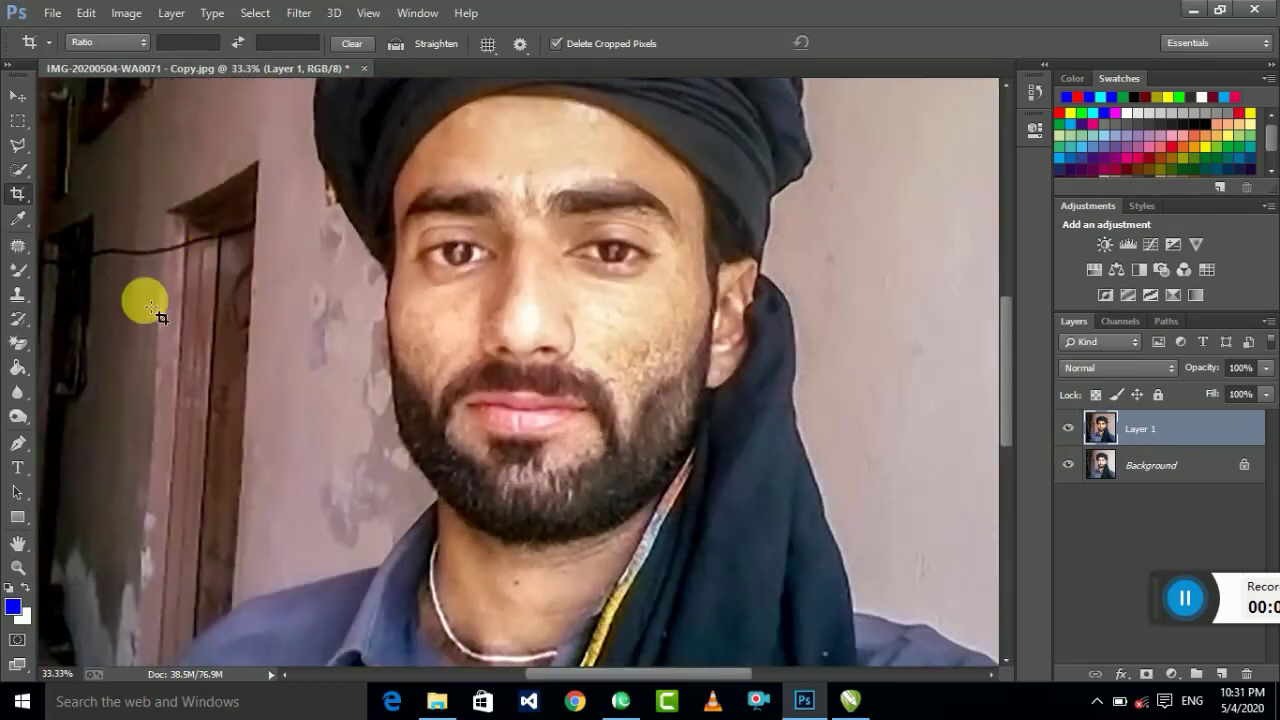
pyautogui.moveTo(16, 277); pyautogui.dragTo(94, 329)
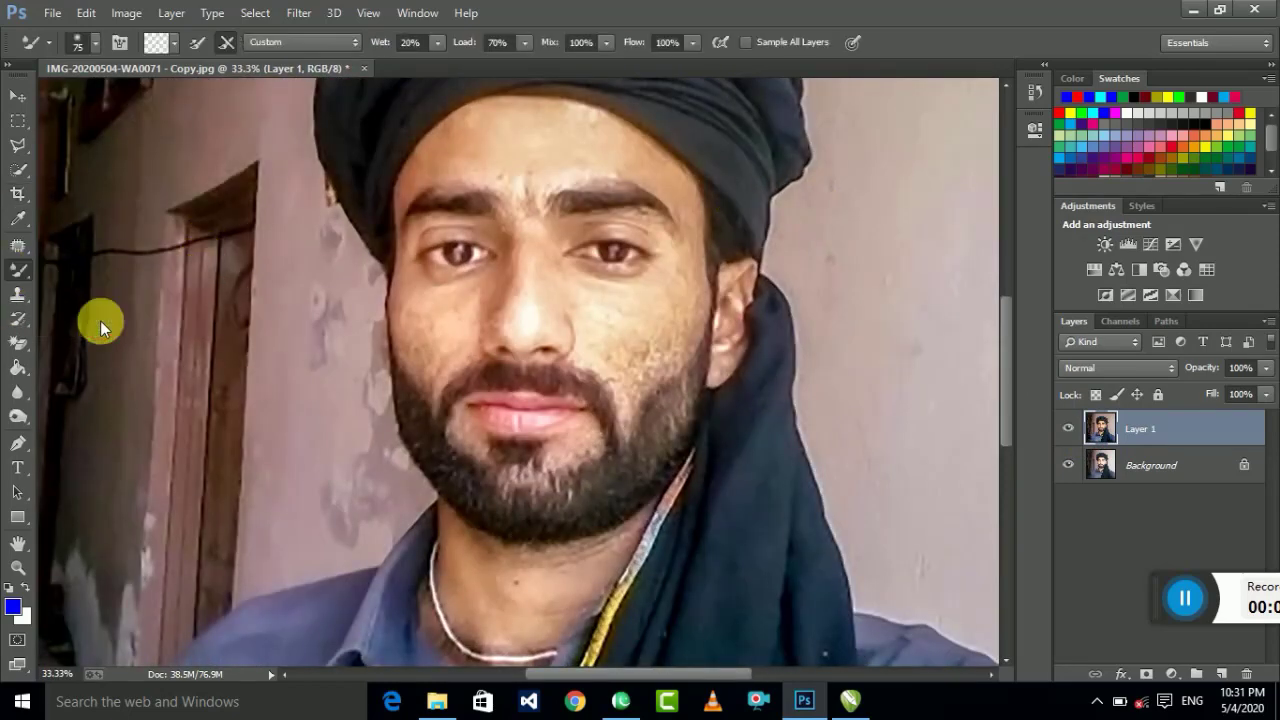
pyautogui.click(95, 53)
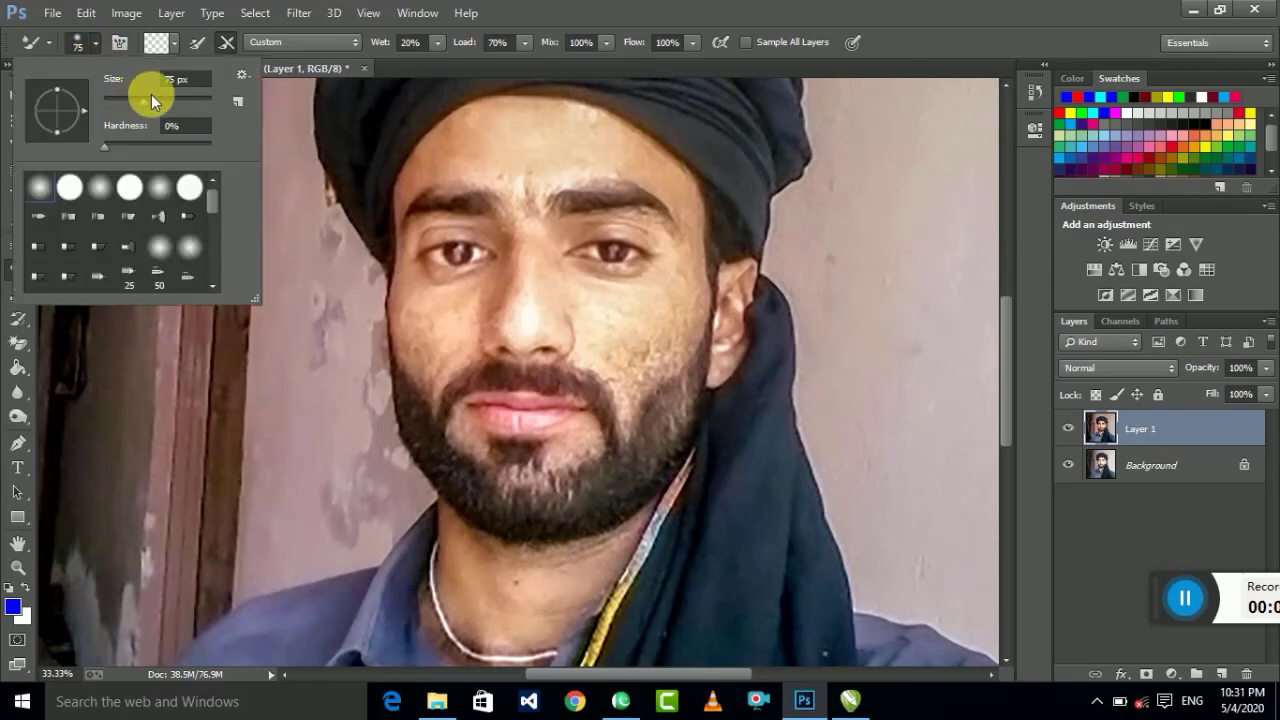
pyautogui.click(168, 100)
pyautogui.click(176, 101)
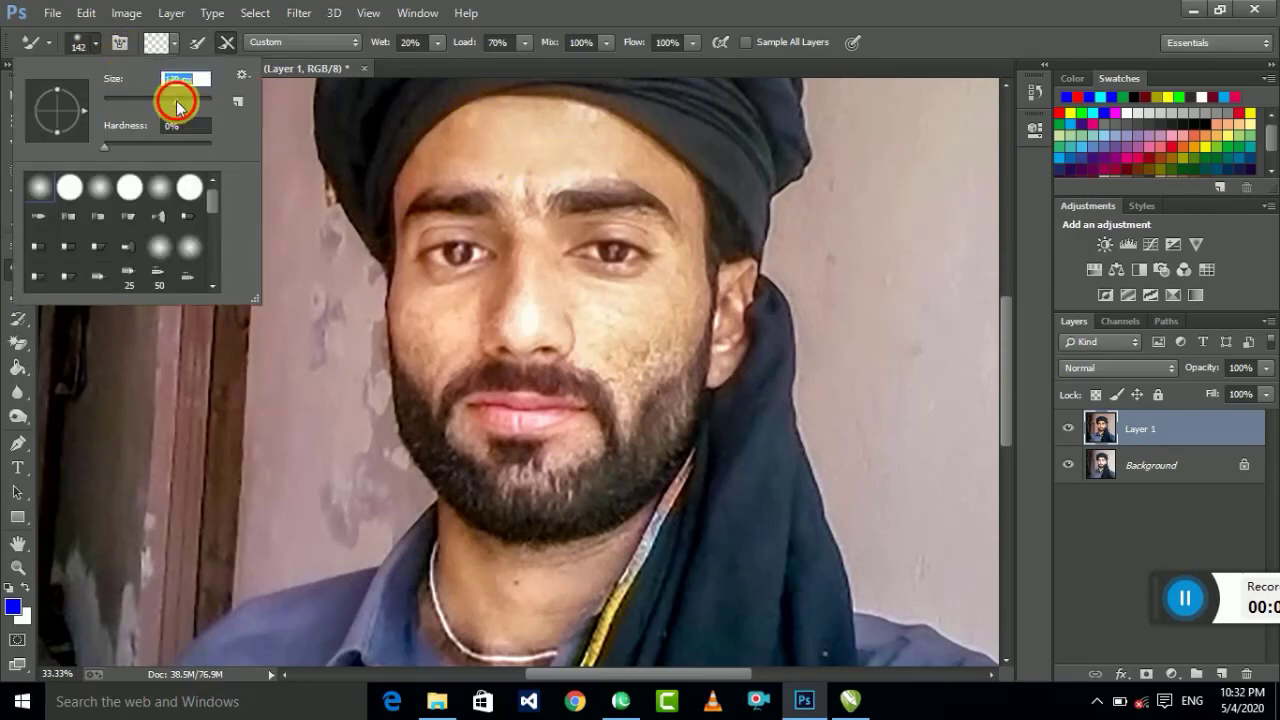
pyautogui.click(515, 125)
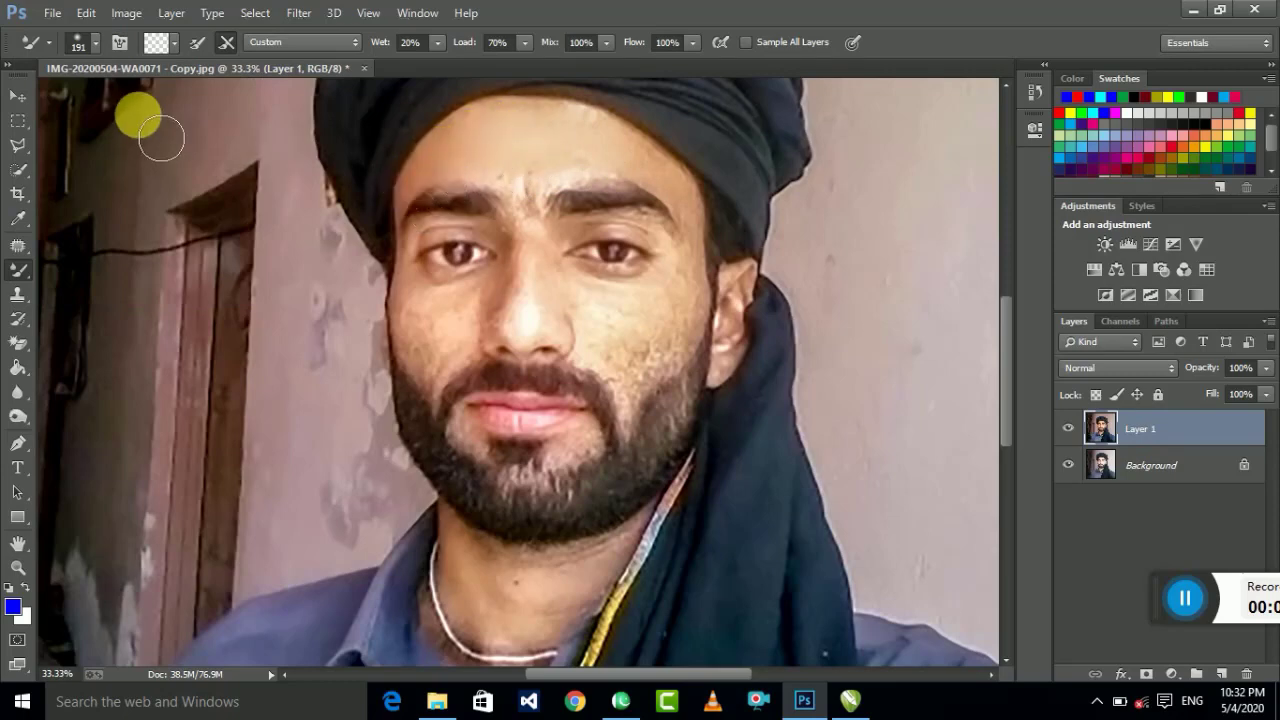
pyautogui.click(88, 46)
pyautogui.moveTo(120, 100); pyautogui.dragTo(163, 100)
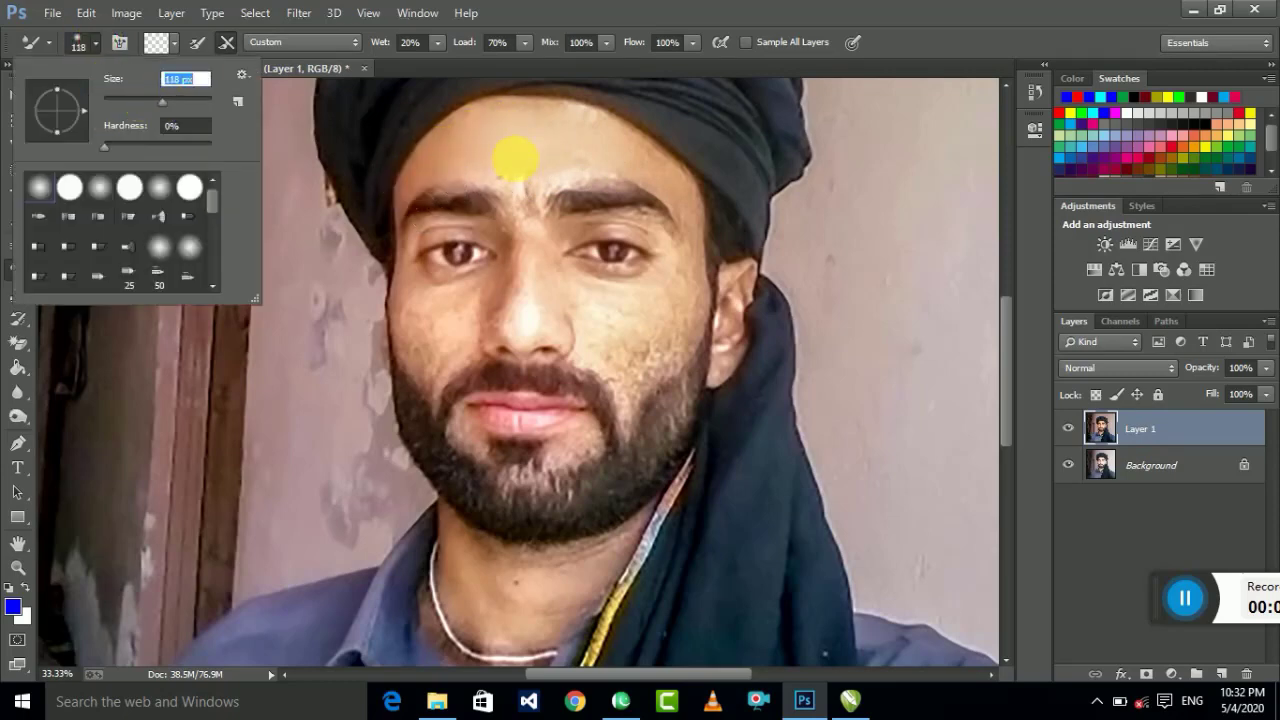
pyautogui.click(654, 160)
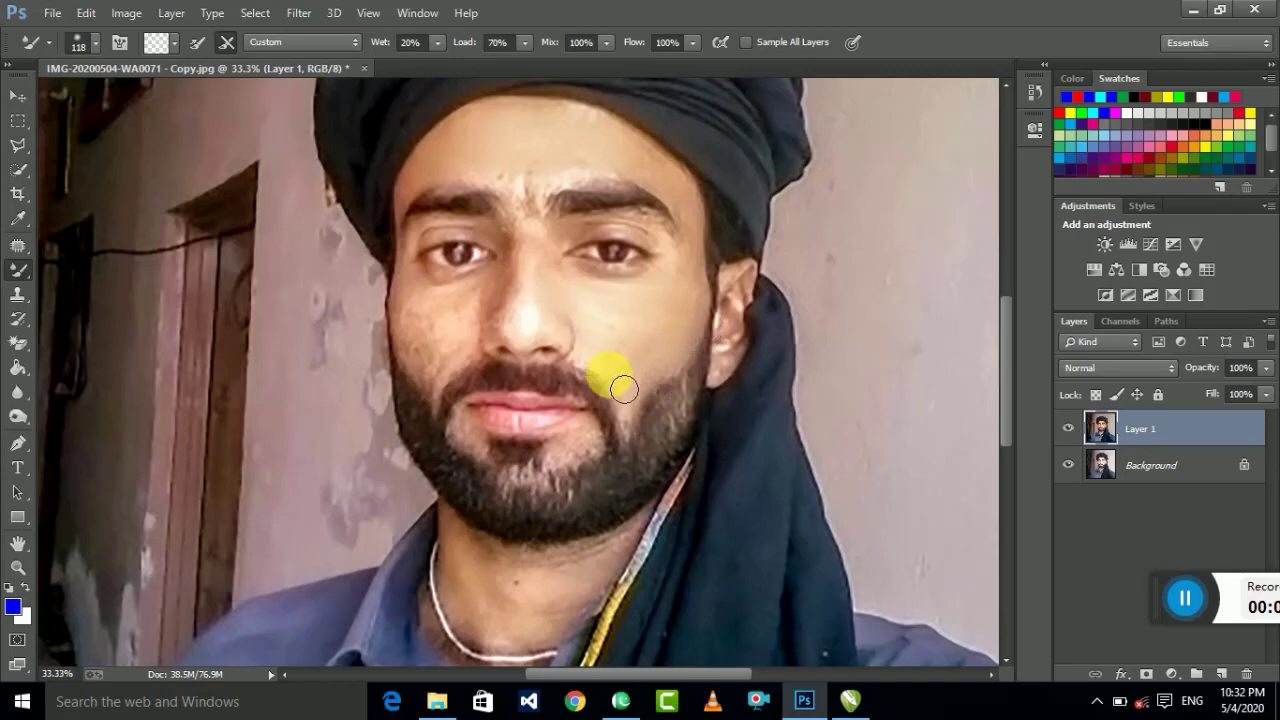
# Step: Blend the skin on the right cheek and forehead, resizing the brush to 163 then 76 px
pyautogui.click(651, 346)
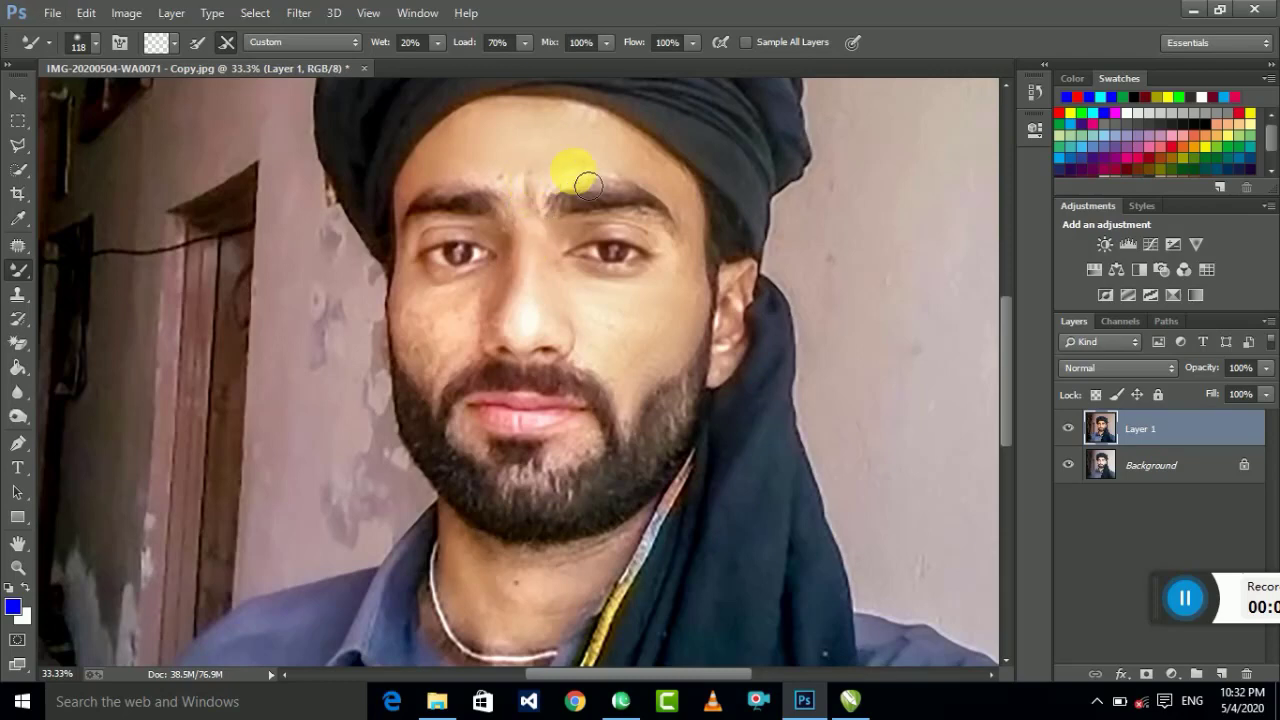
pyautogui.click(600, 143)
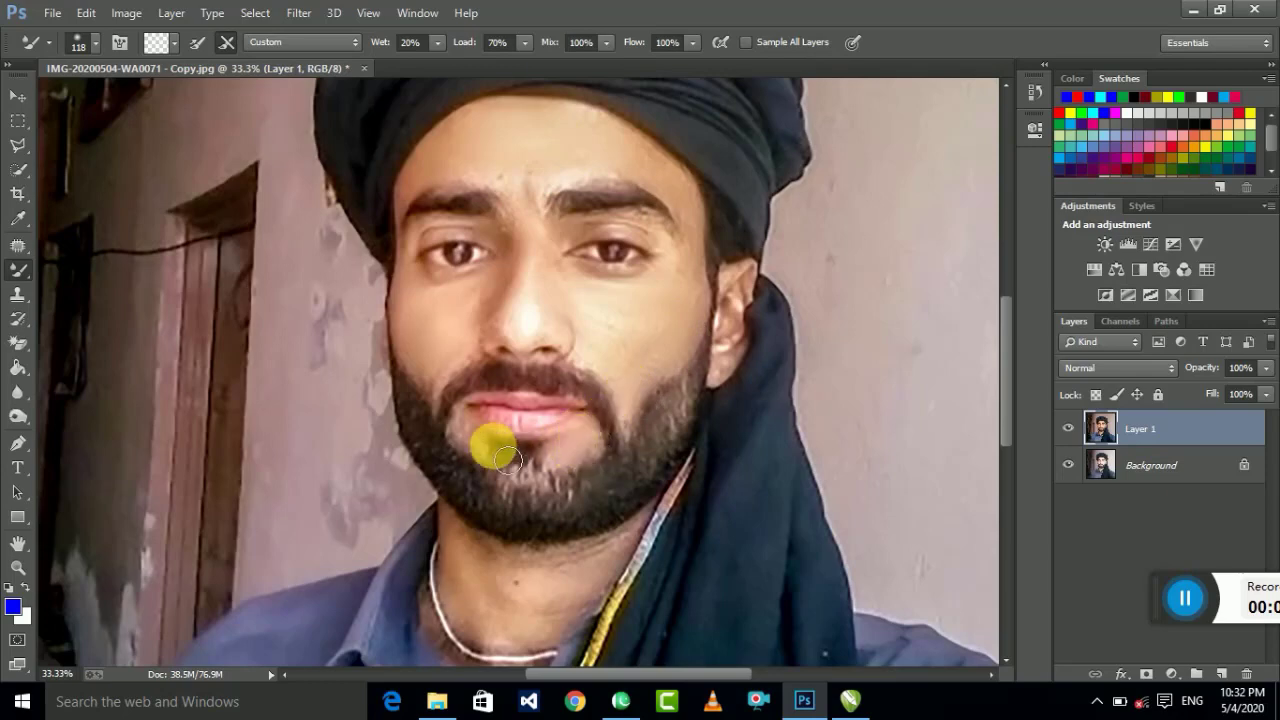
pyautogui.moveTo(580, 543); pyautogui.dragTo(580, 405)
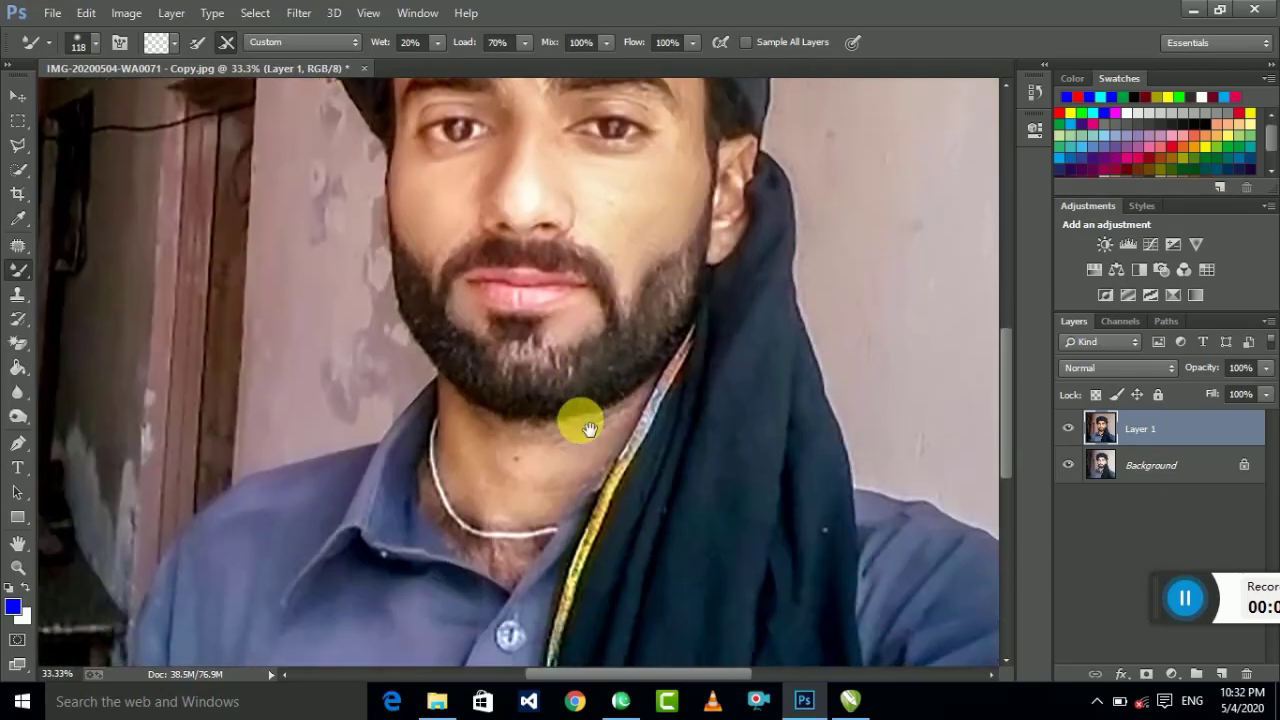
pyautogui.click(97, 43)
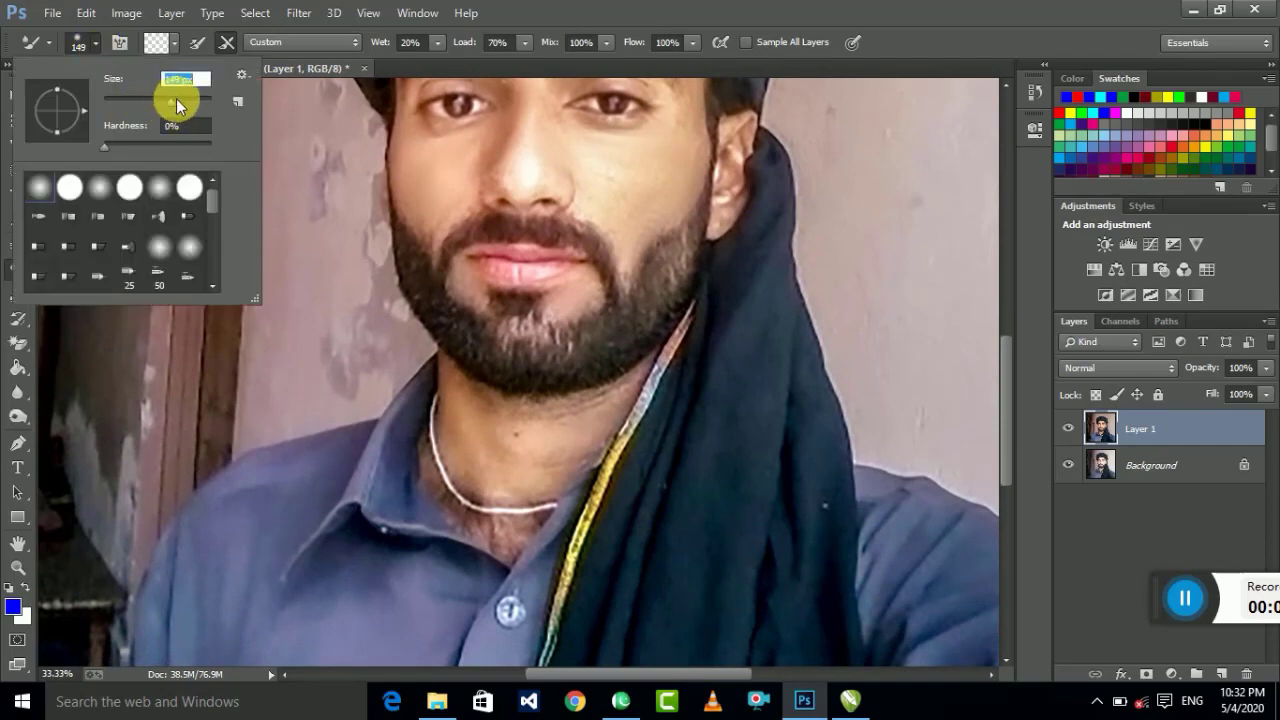
pyautogui.click(176, 98)
pyautogui.click(570, 416)
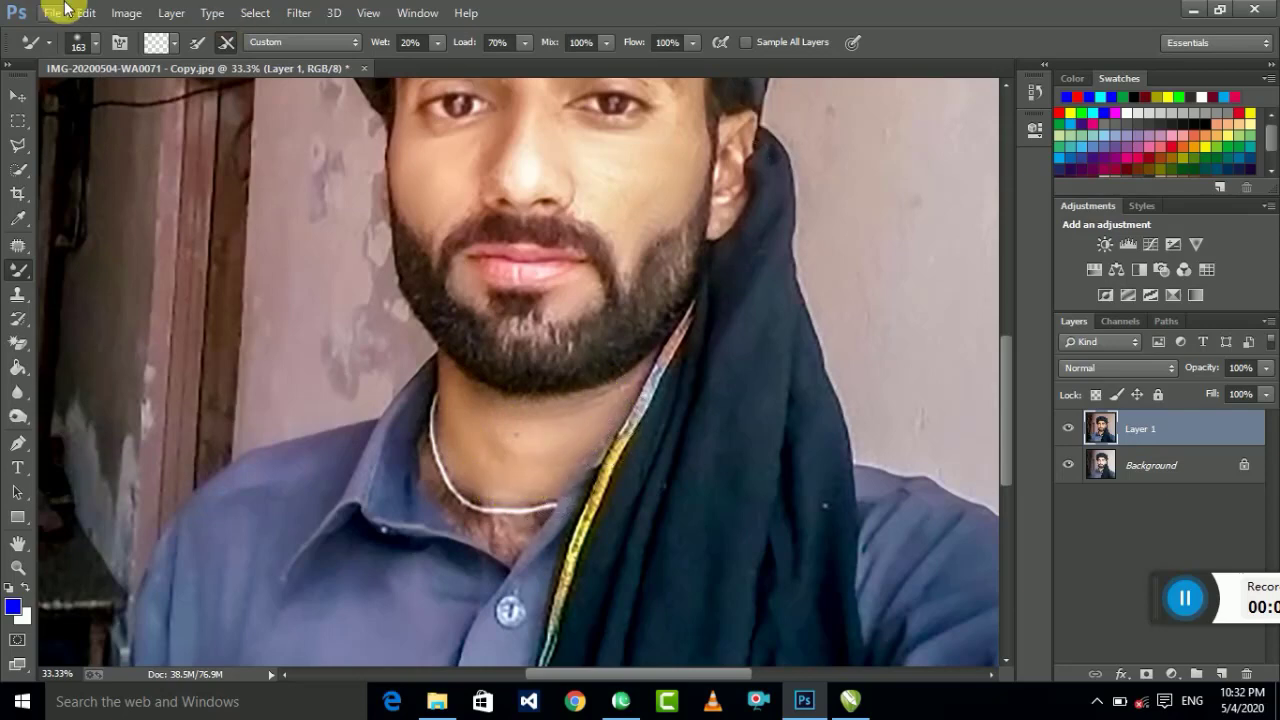
pyautogui.click(95, 43)
pyautogui.click(144, 101)
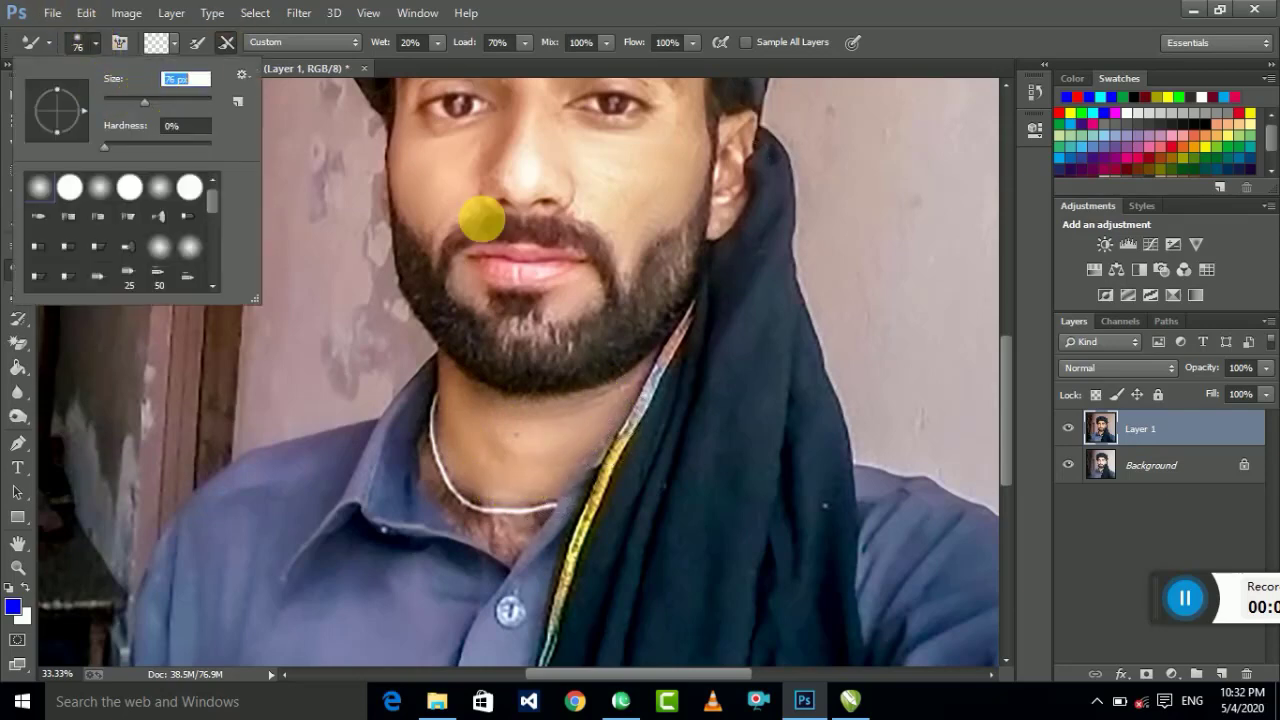
pyautogui.click(712, 163)
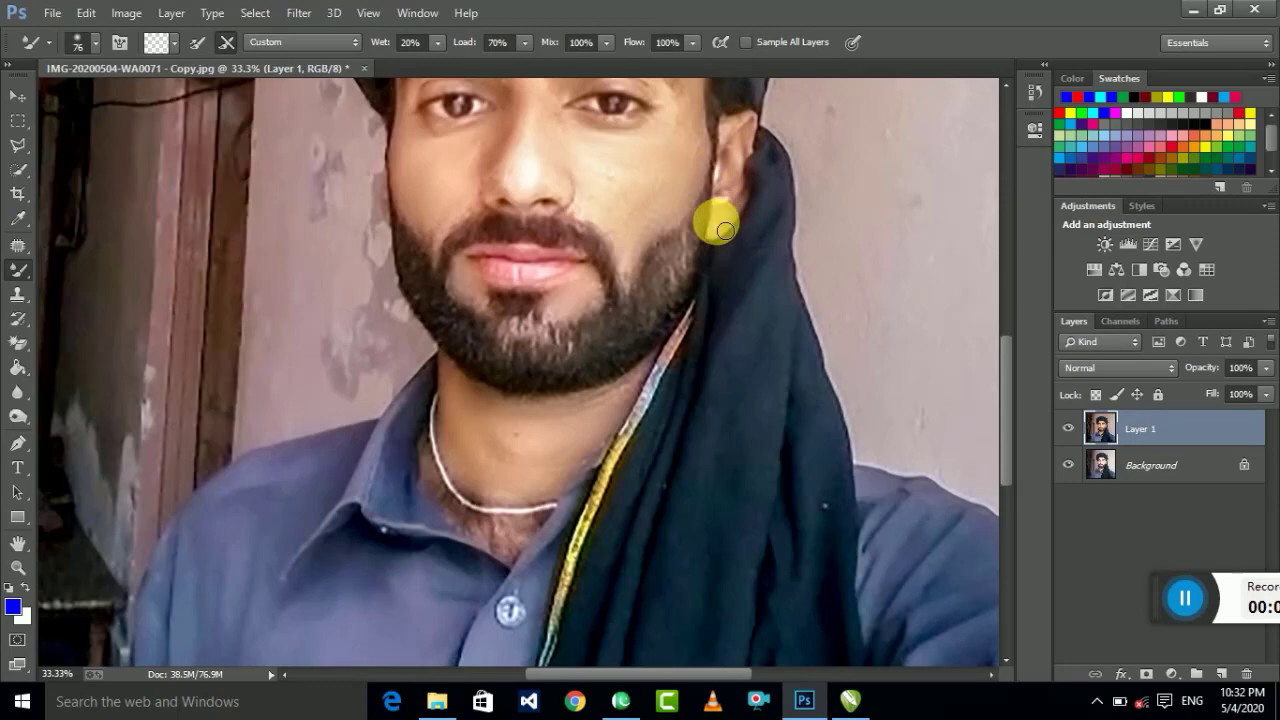
# Step: Toggle Layer 1's visibility to compare the smoothed skin with the original, ending at 25% zoom
pyautogui.hotkey('ctrl', '-')
pyautogui.hotkey('ctrl', '-')
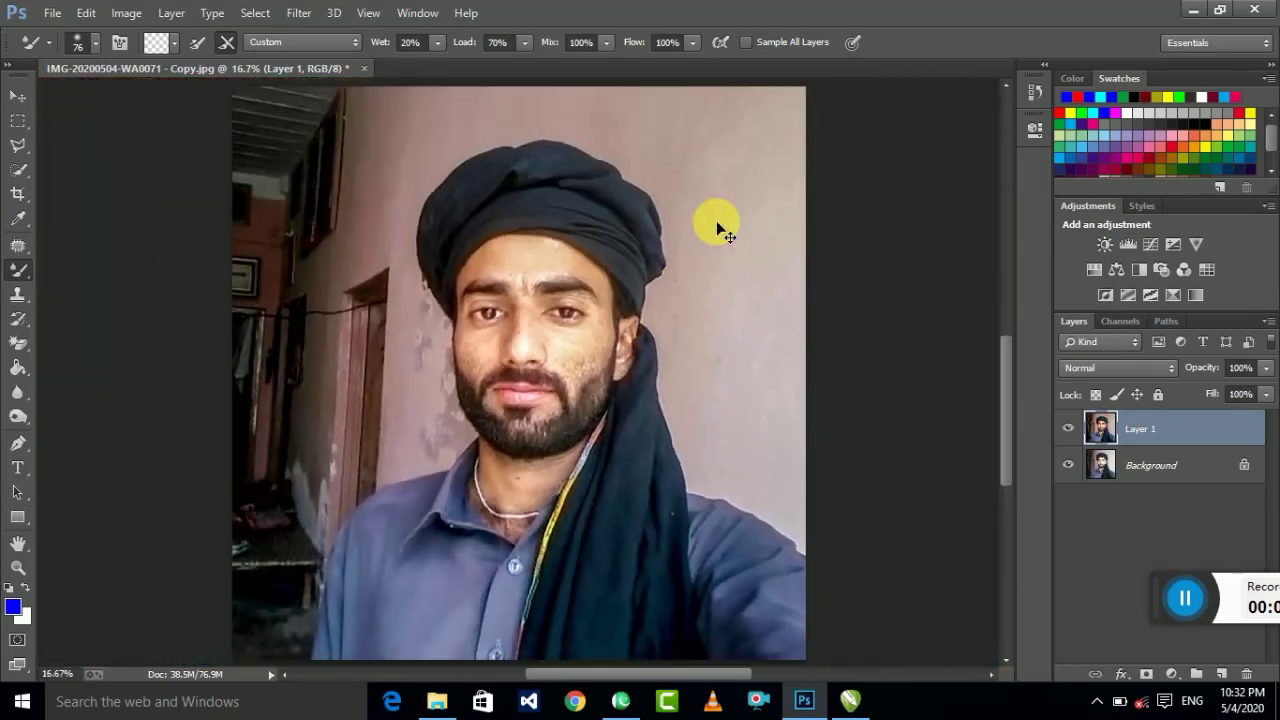
pyautogui.click(1068, 429)
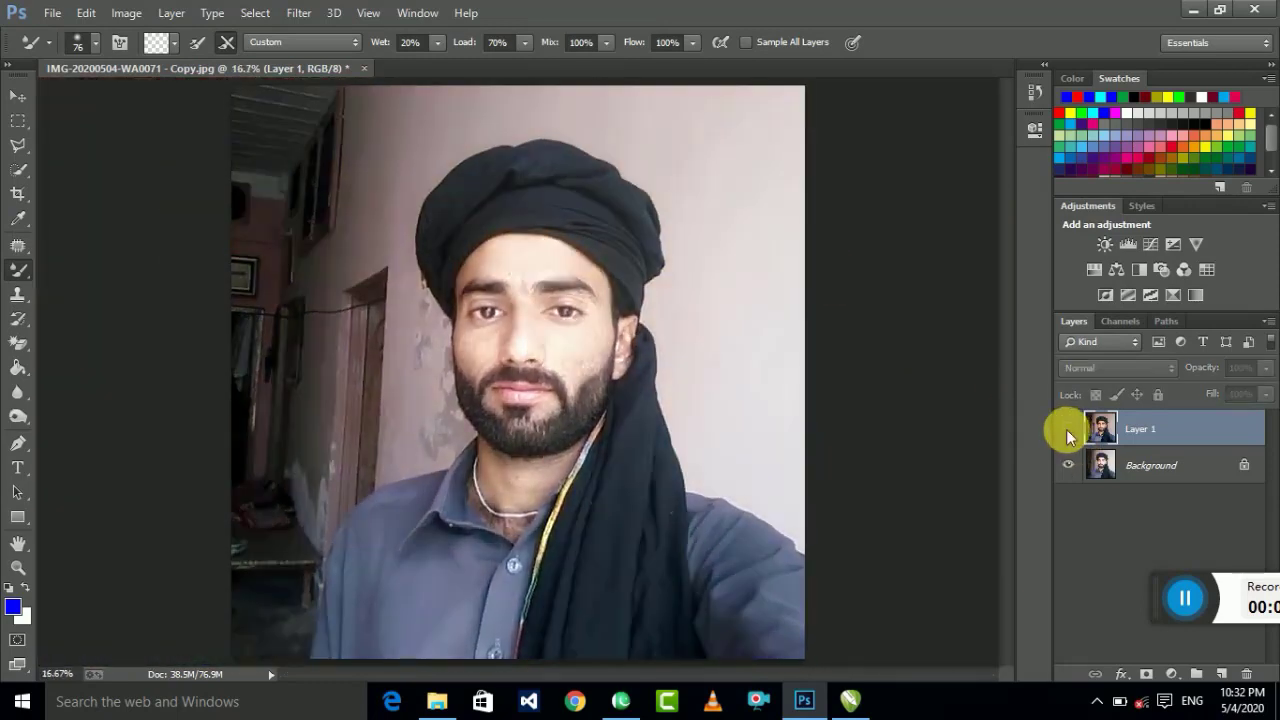
pyautogui.click(1068, 429)
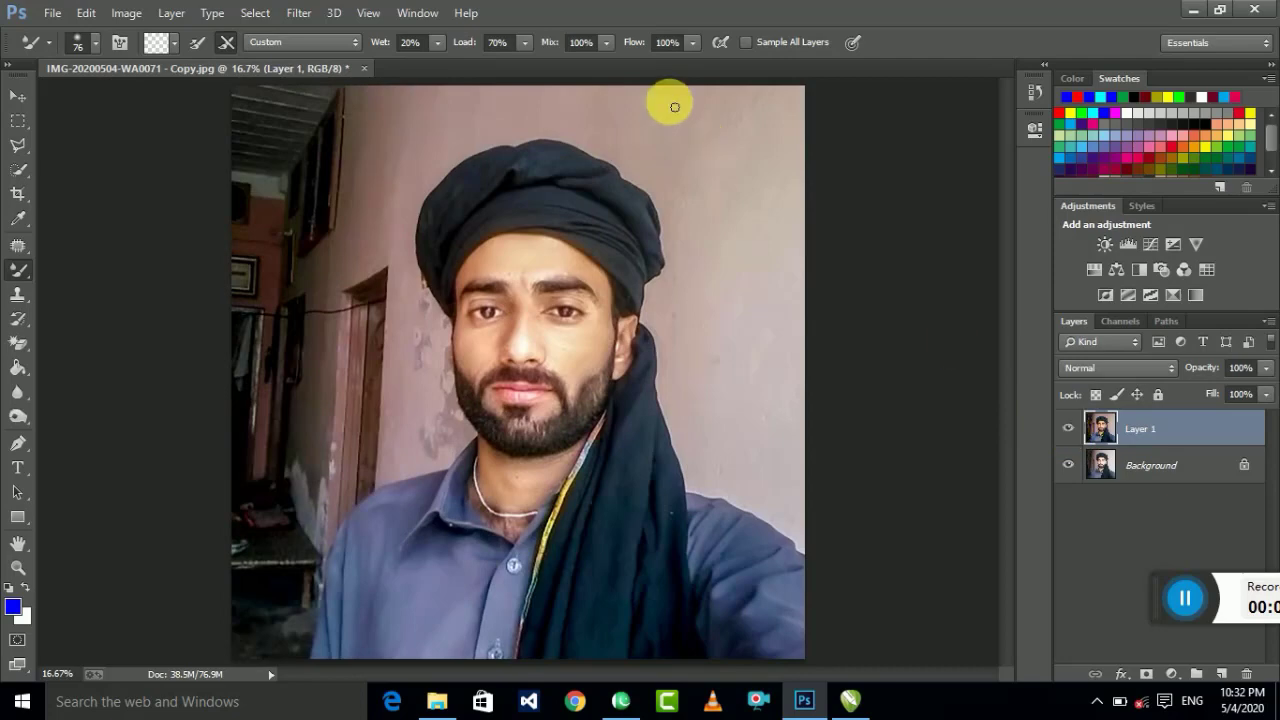
pyautogui.hotkey('ctrl', '+')
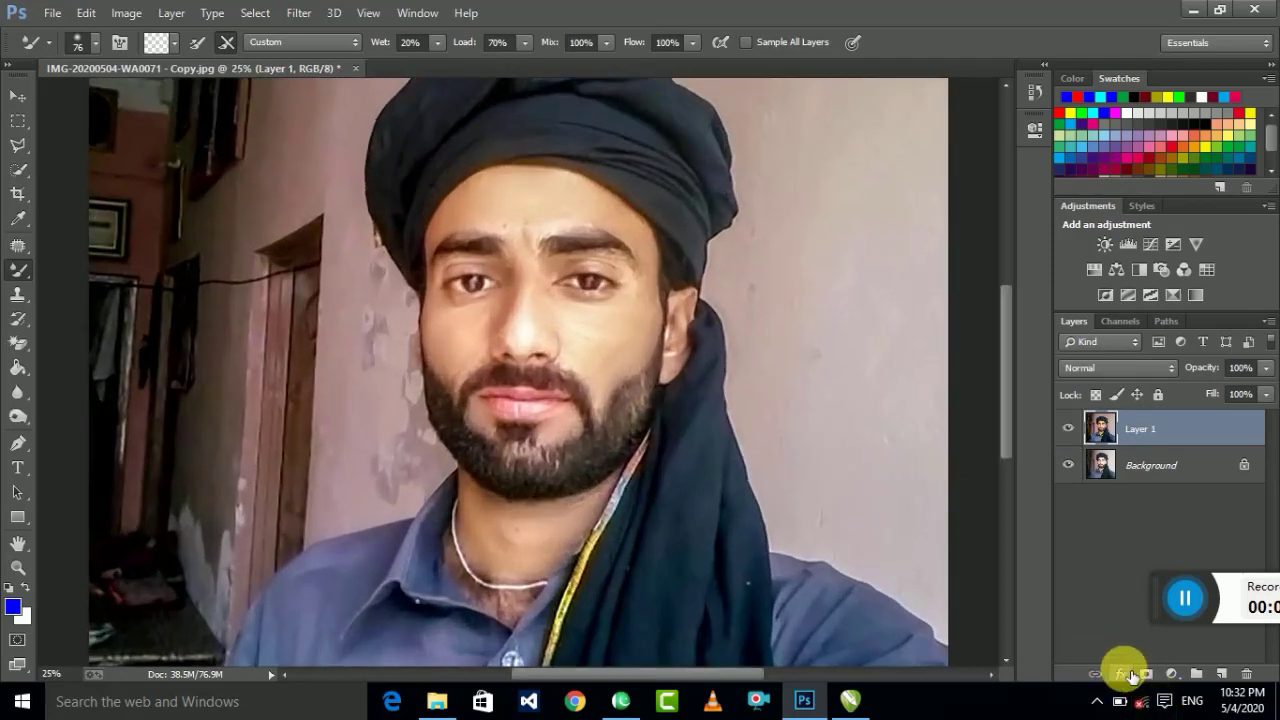
# Step: Add a Selective Color adjustment reducing black in Reds to -24 and deepening the Blacks
pyautogui.click(1172, 674)
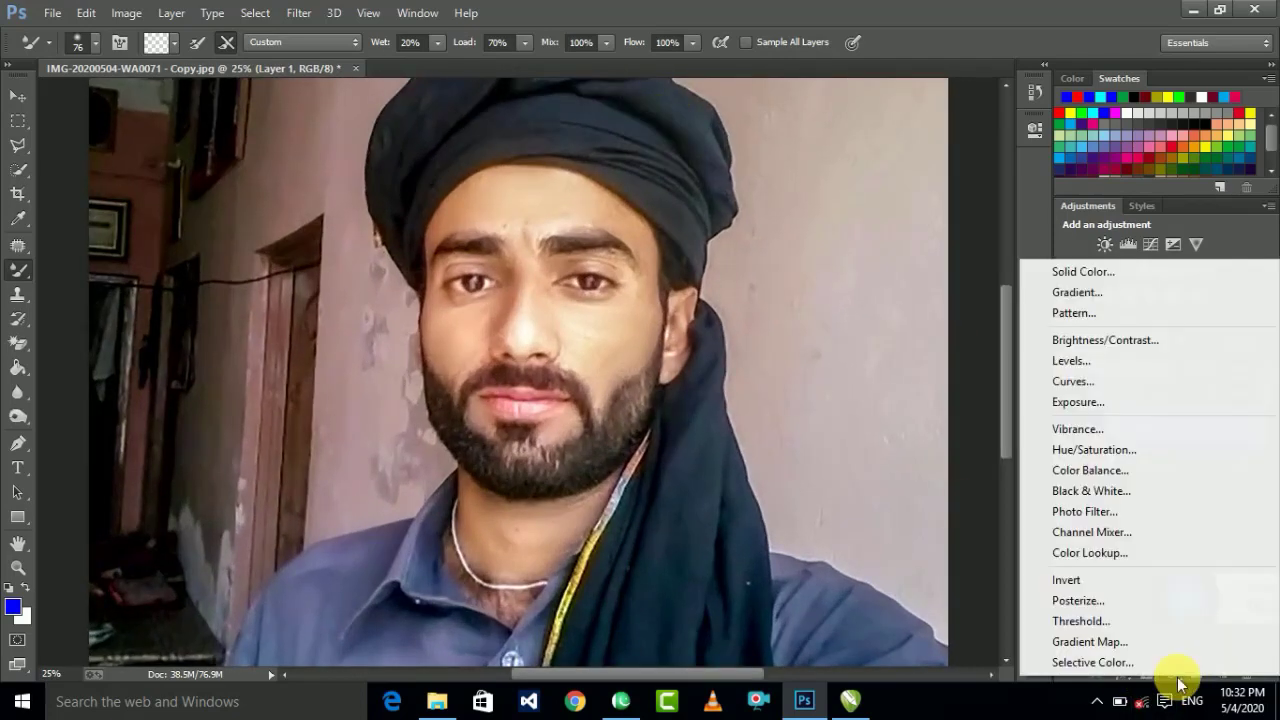
pyautogui.click(1105, 662)
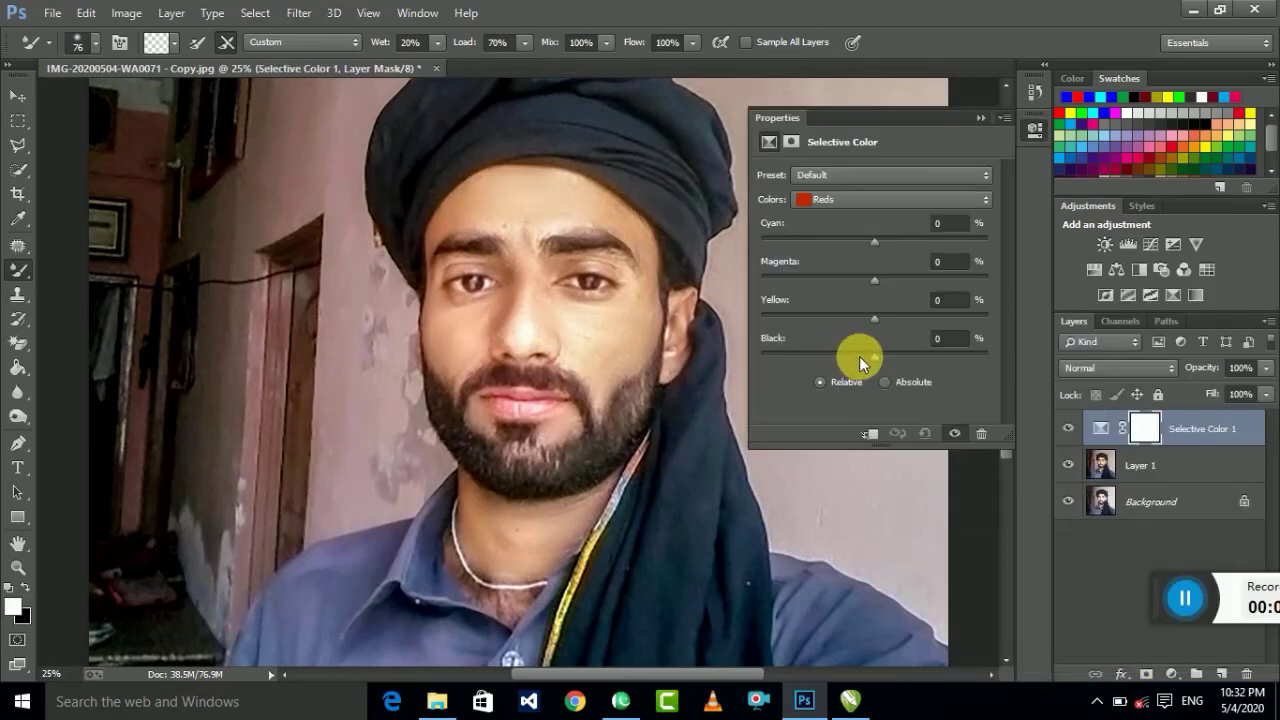
pyautogui.moveTo(859, 356); pyautogui.dragTo(847, 356)
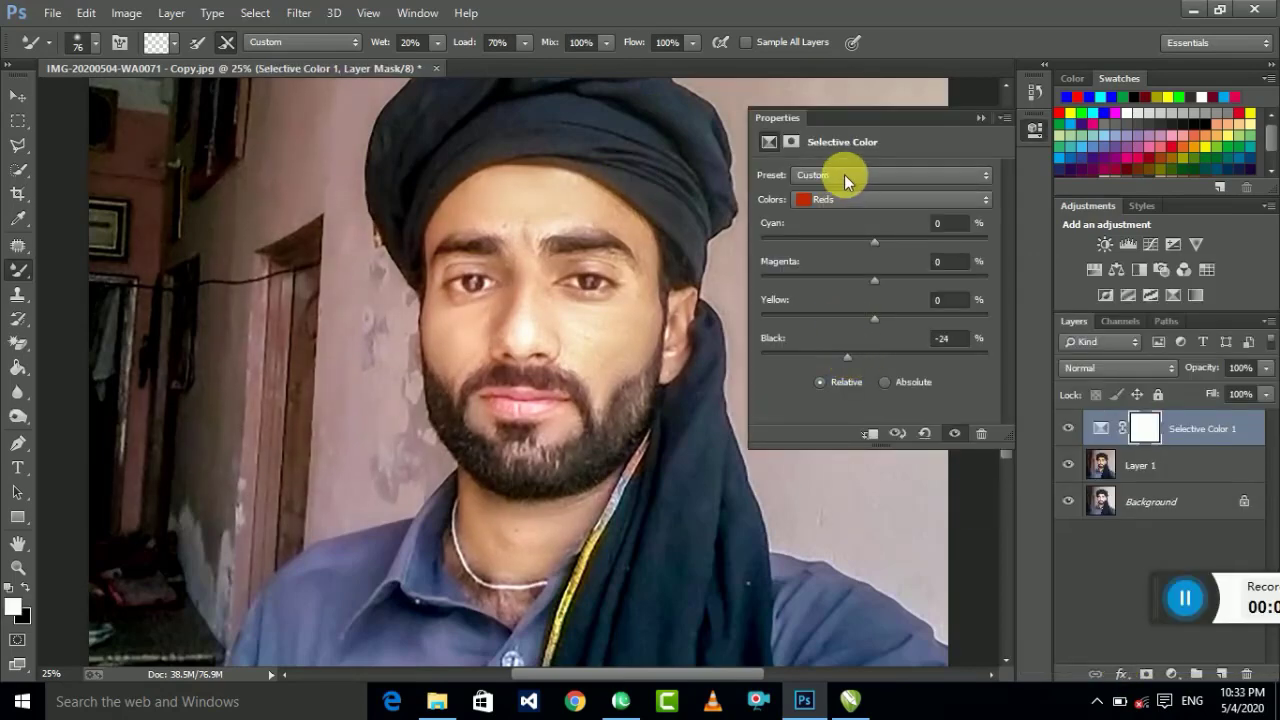
pyautogui.click(847, 200)
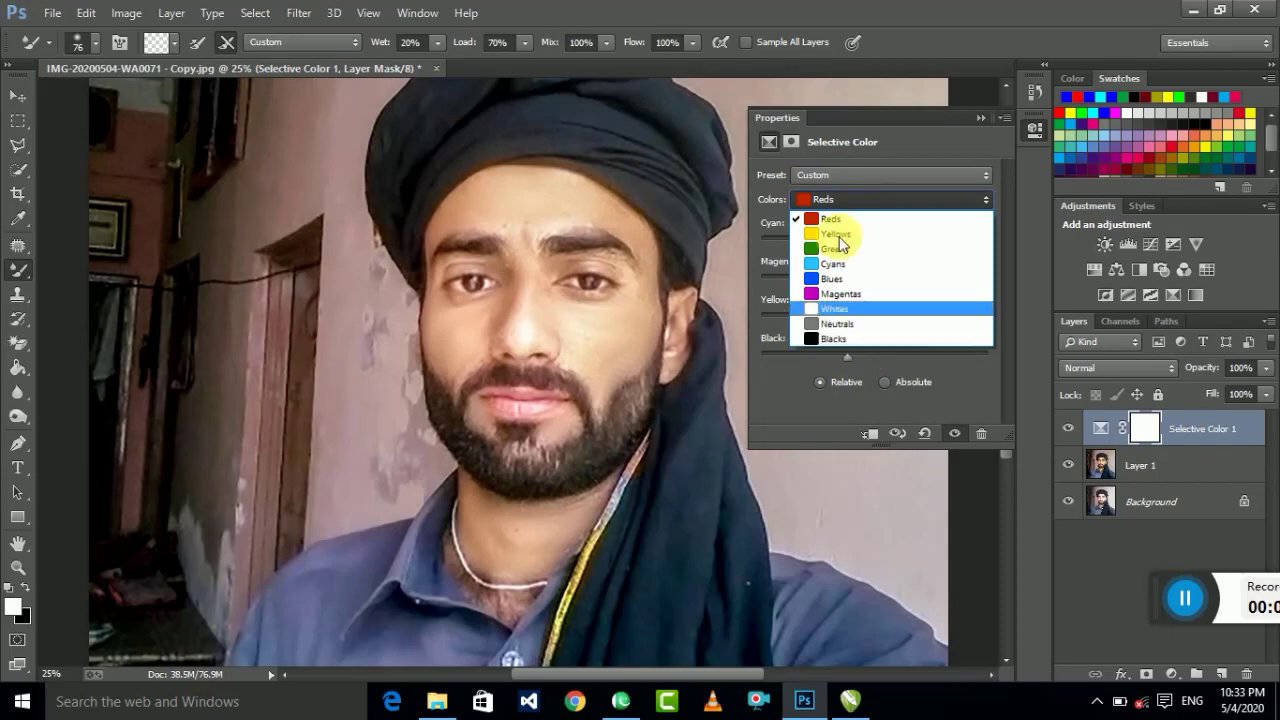
pyautogui.click(862, 366)
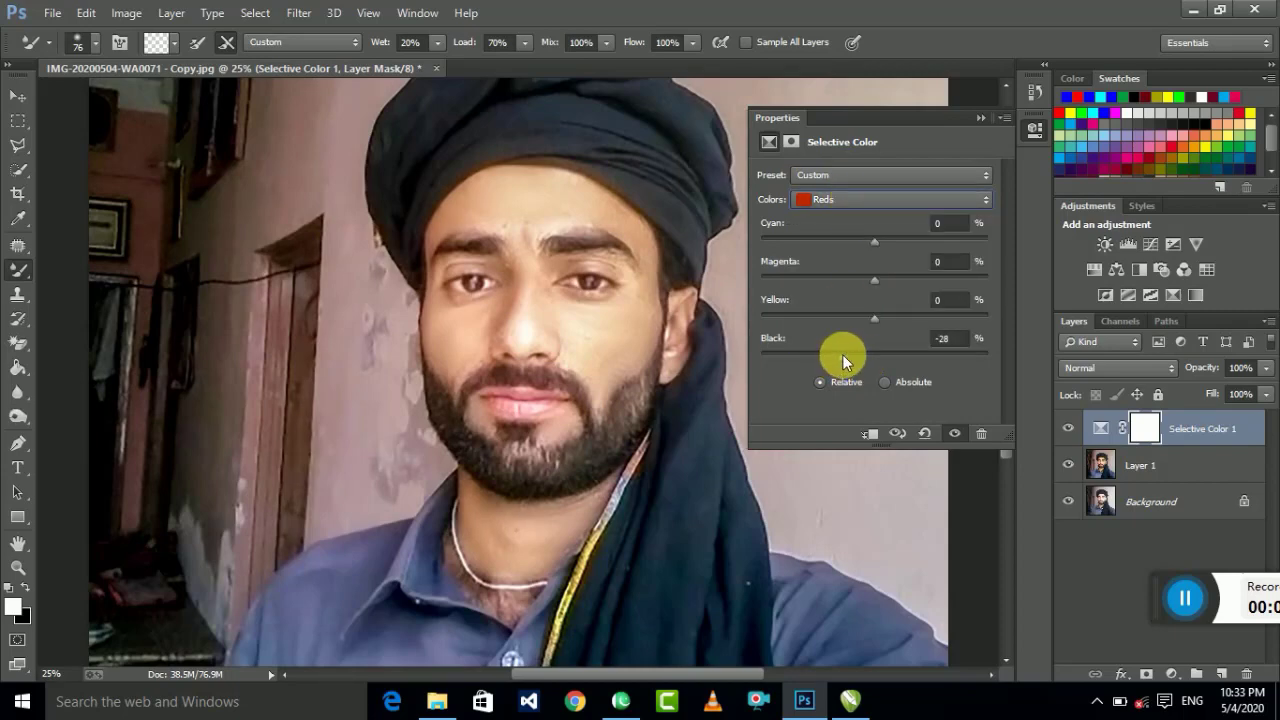
pyautogui.click(868, 200)
pyautogui.click(856, 340)
pyautogui.moveTo(889, 355); pyautogui.dragTo(883, 356)
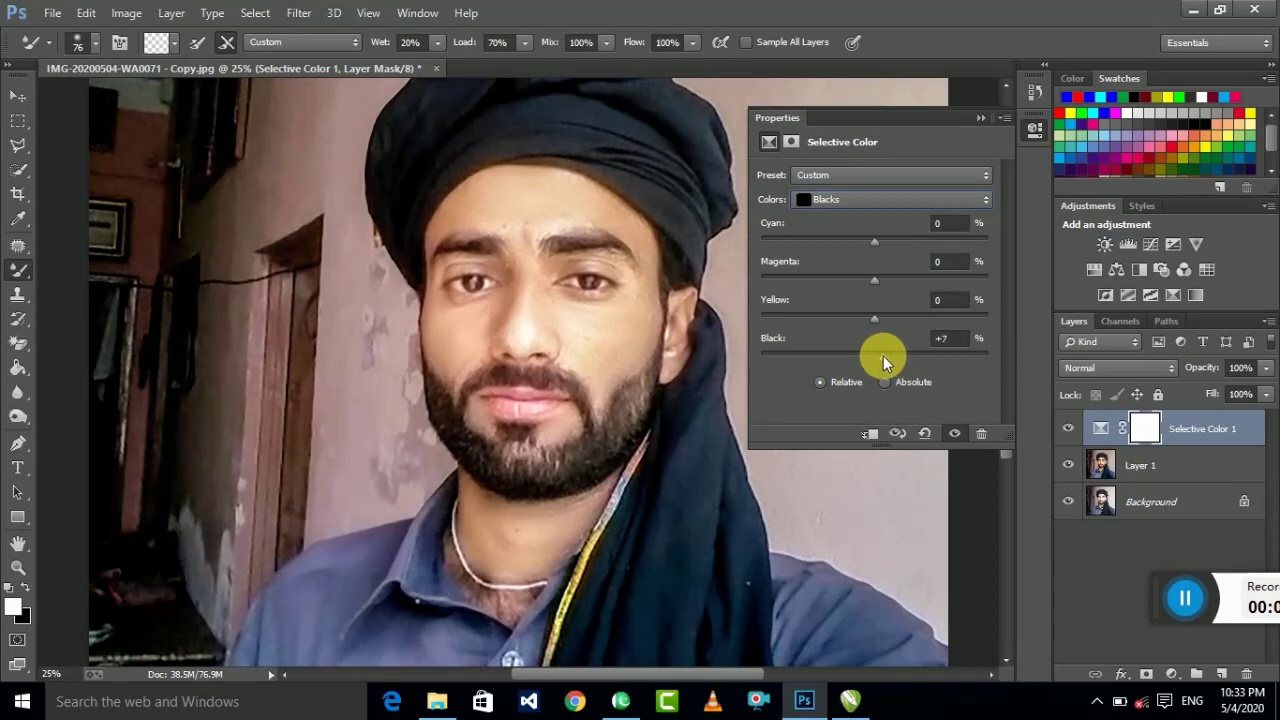
pyautogui.click(977, 118)
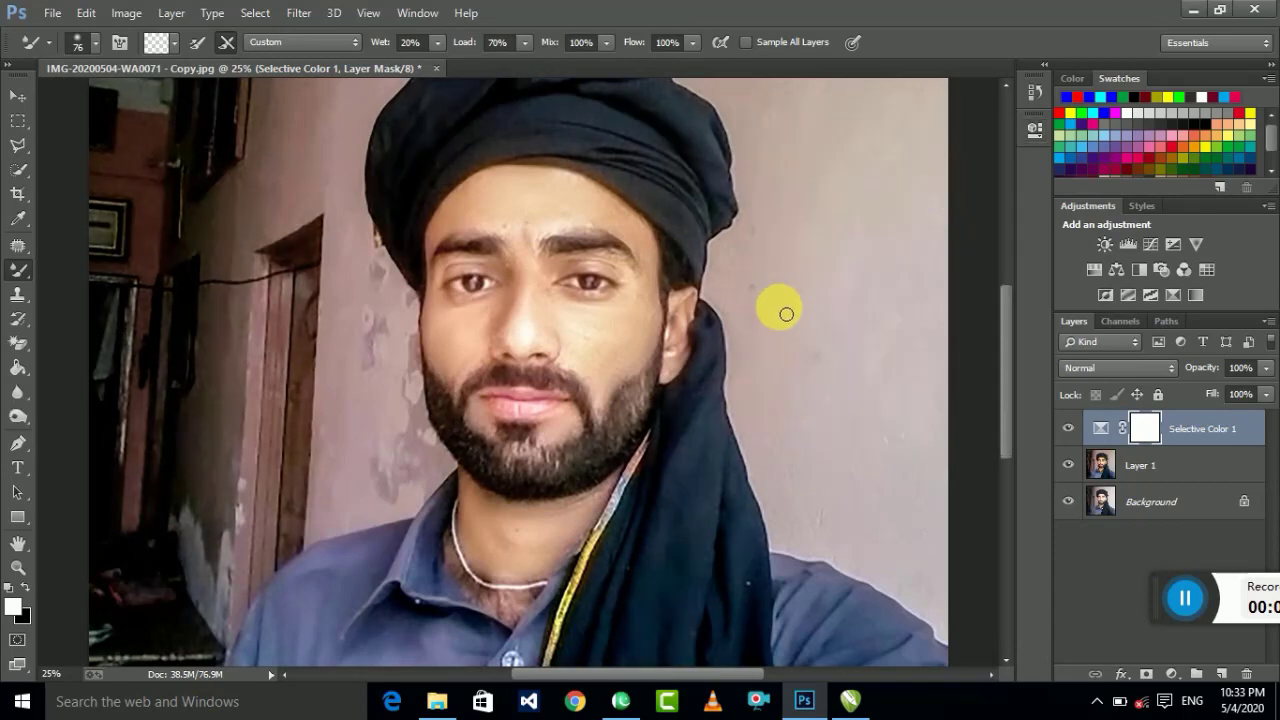
# Step: Merge the Selective Color adjustment into Layer 1 and compare before and after
pyautogui.rightClick(1186, 428)
pyautogui.click(922, 542)
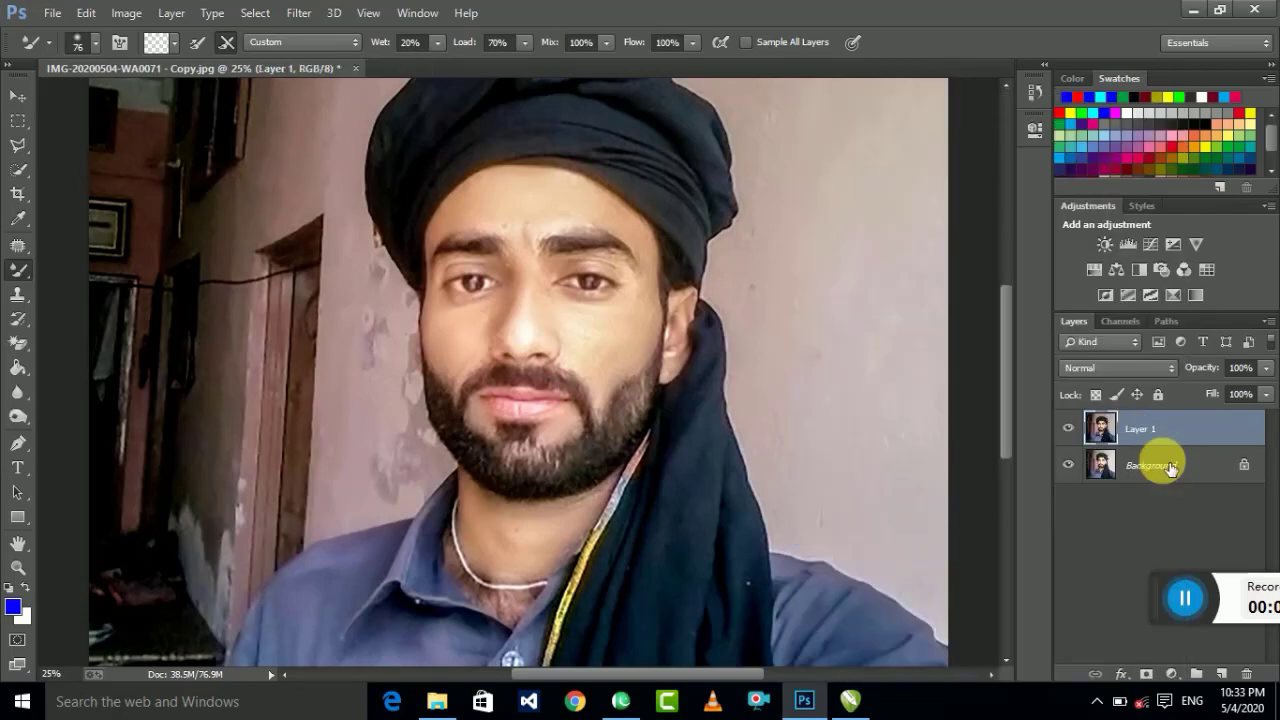
pyautogui.click(1068, 428)
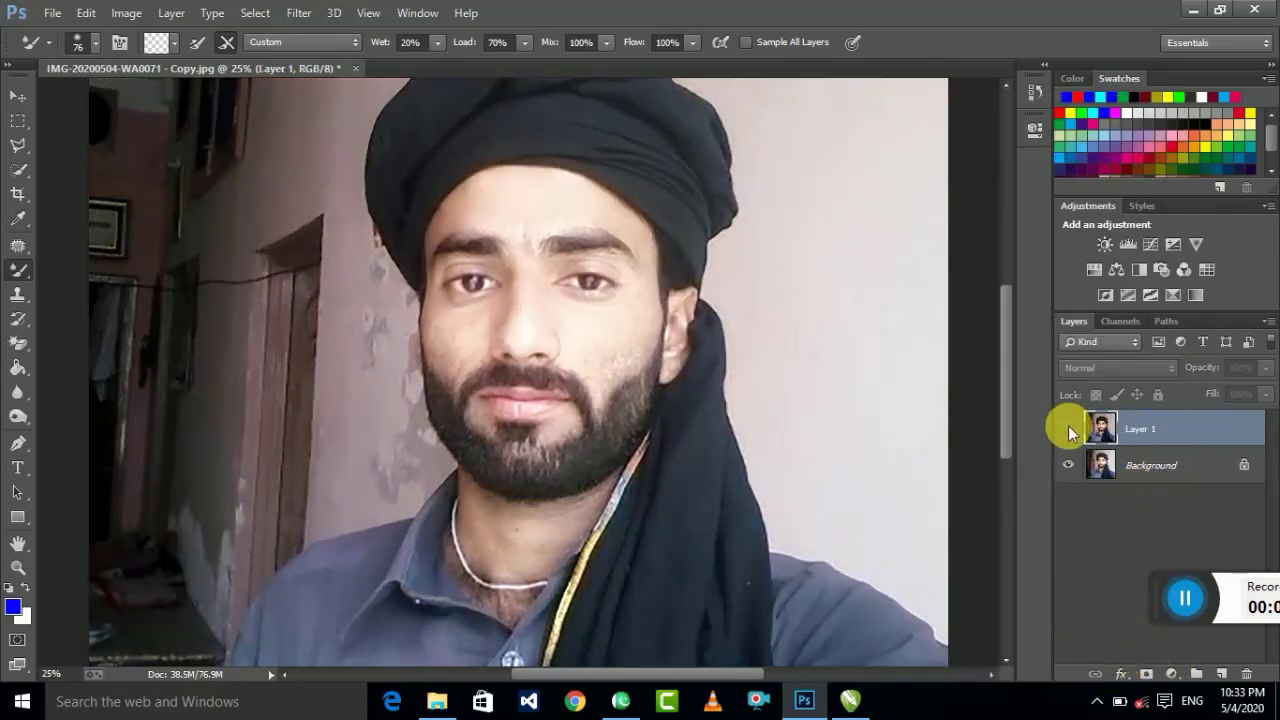
pyautogui.click(1068, 428)
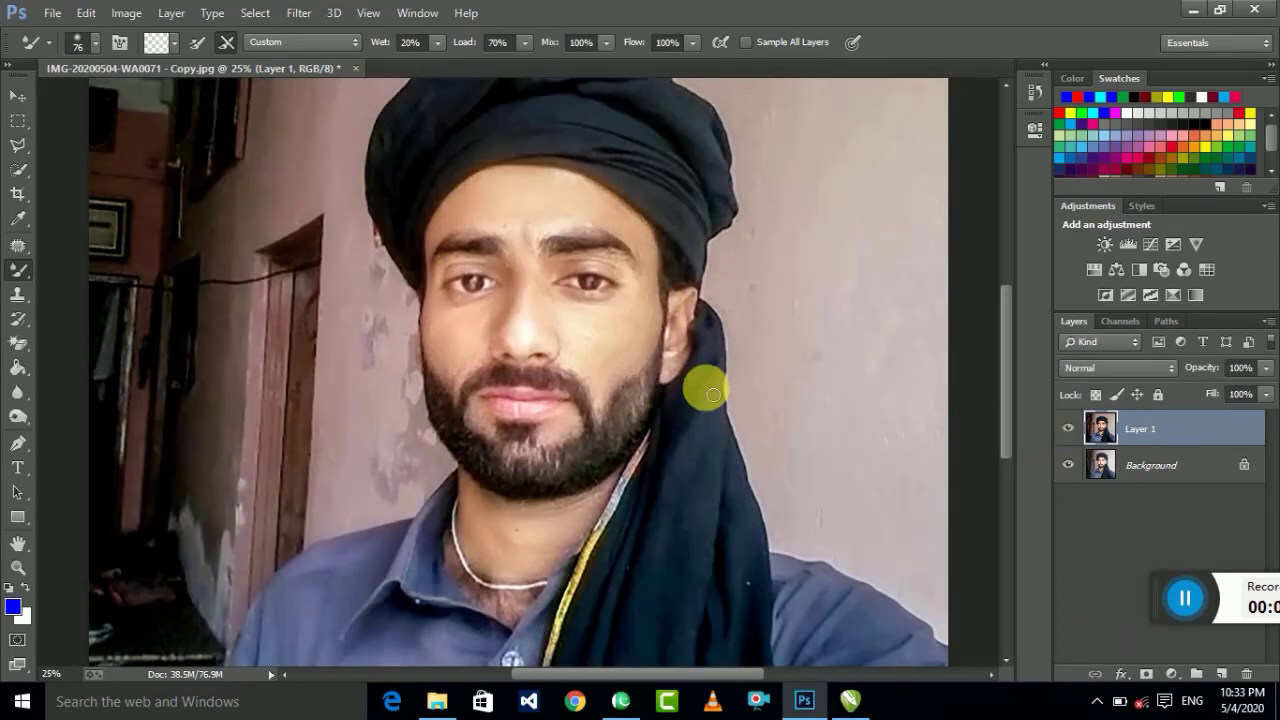
# Step: Zoom out to 12.5% so the whole portrait shows with empty space around it
pyautogui.hotkey('ctrl', '-')
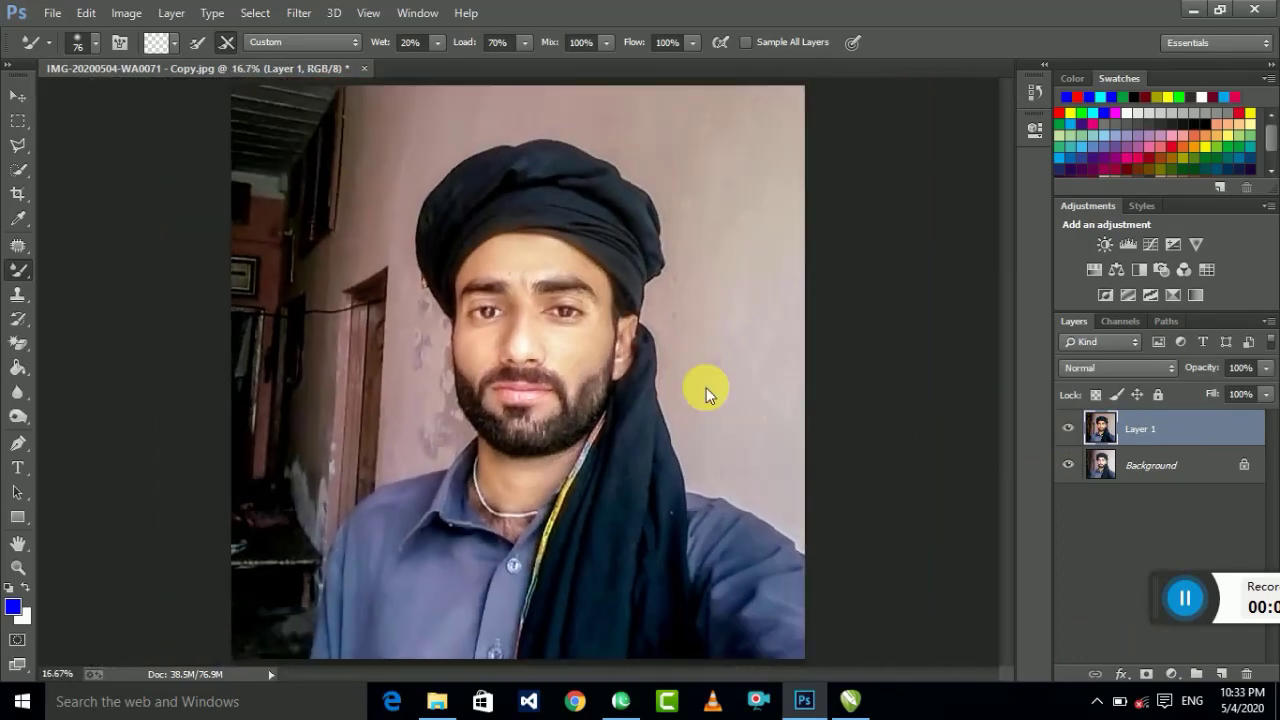
pyautogui.hotkey('ctrl', '-')
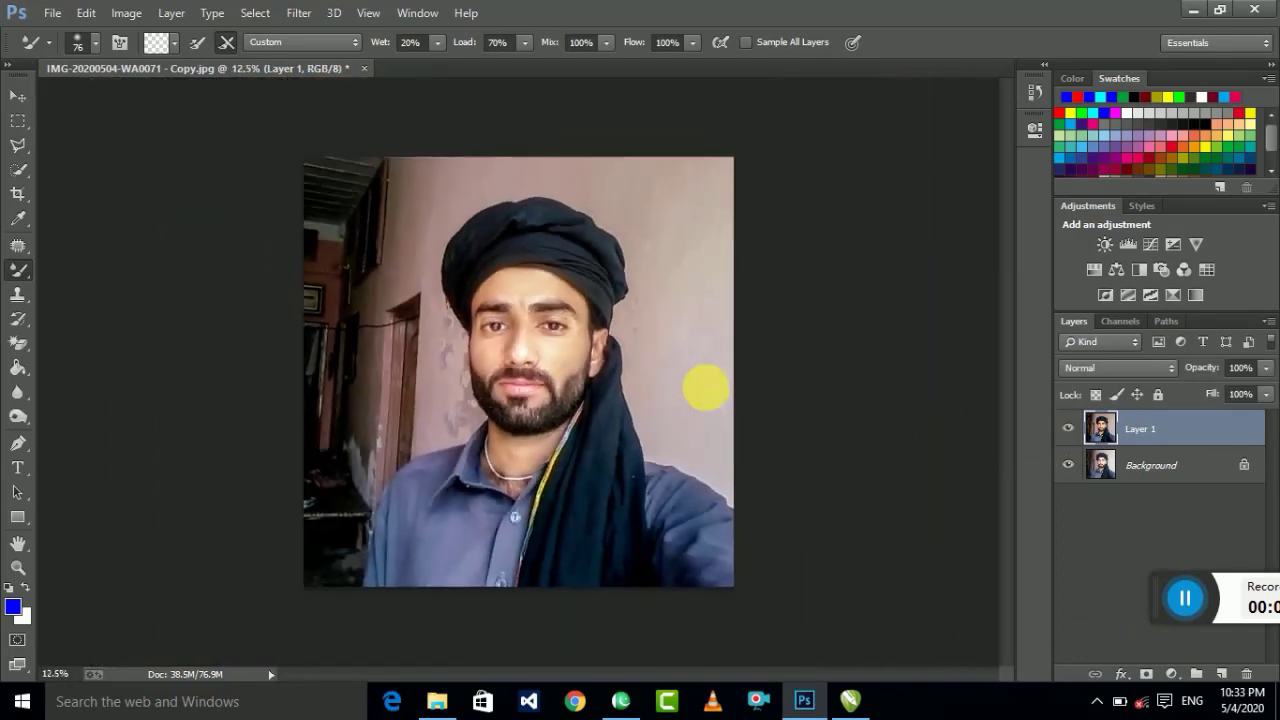
pyautogui.hotkey('ctrl', '+')
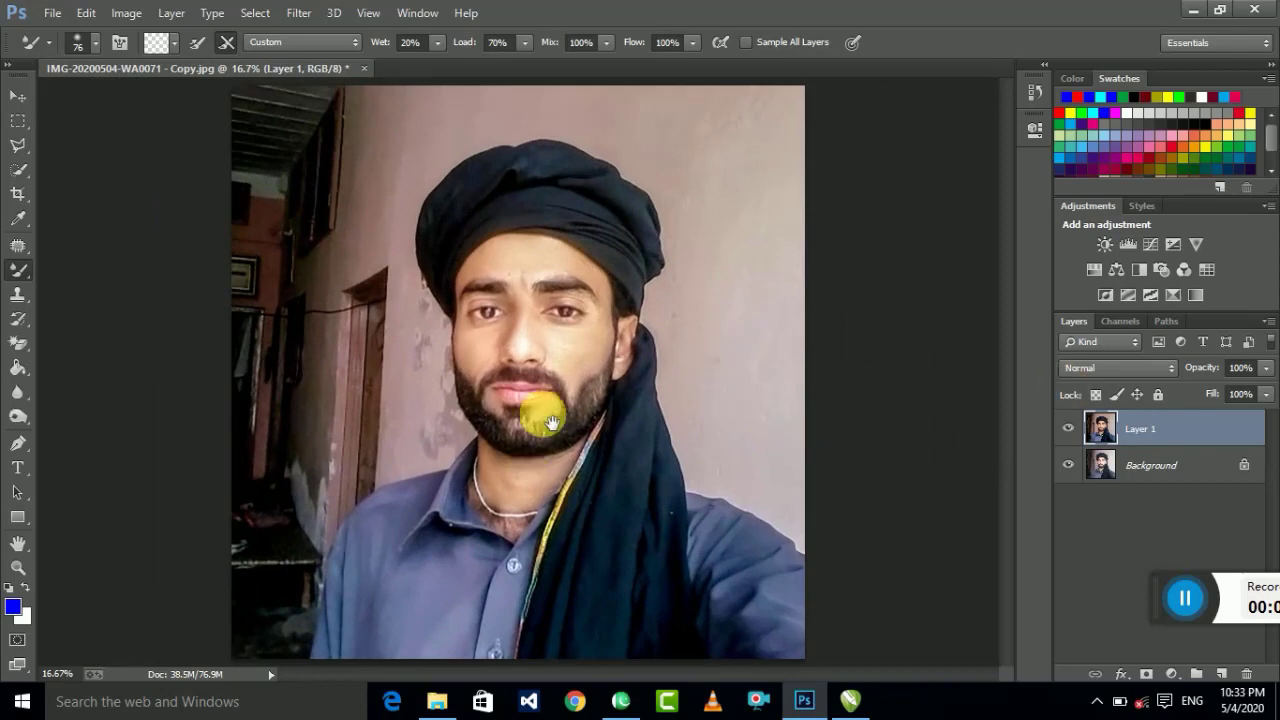
pyautogui.hotkey('ctrl', '-')
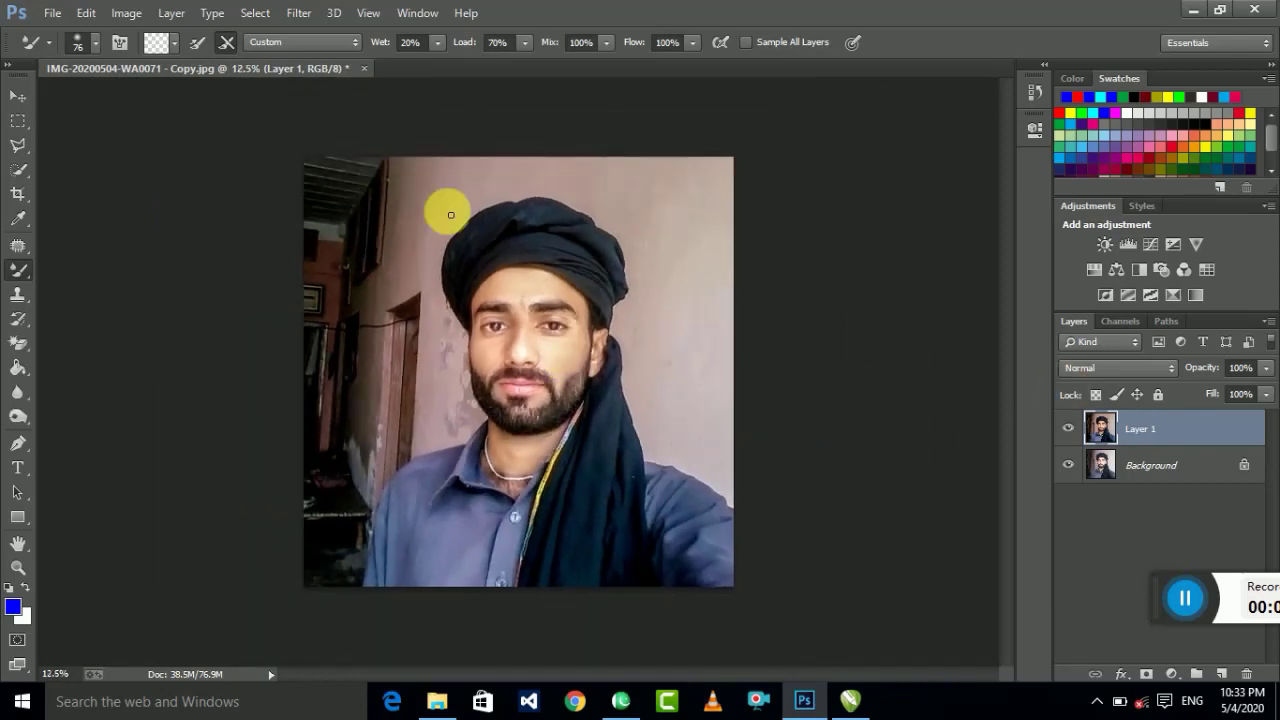
pyautogui.click(17, 146)
# Step: Outline the shirt and shoulders with the Polygonal Lasso, extending below the photo's bottom edge
pyautogui.click(118, 160)
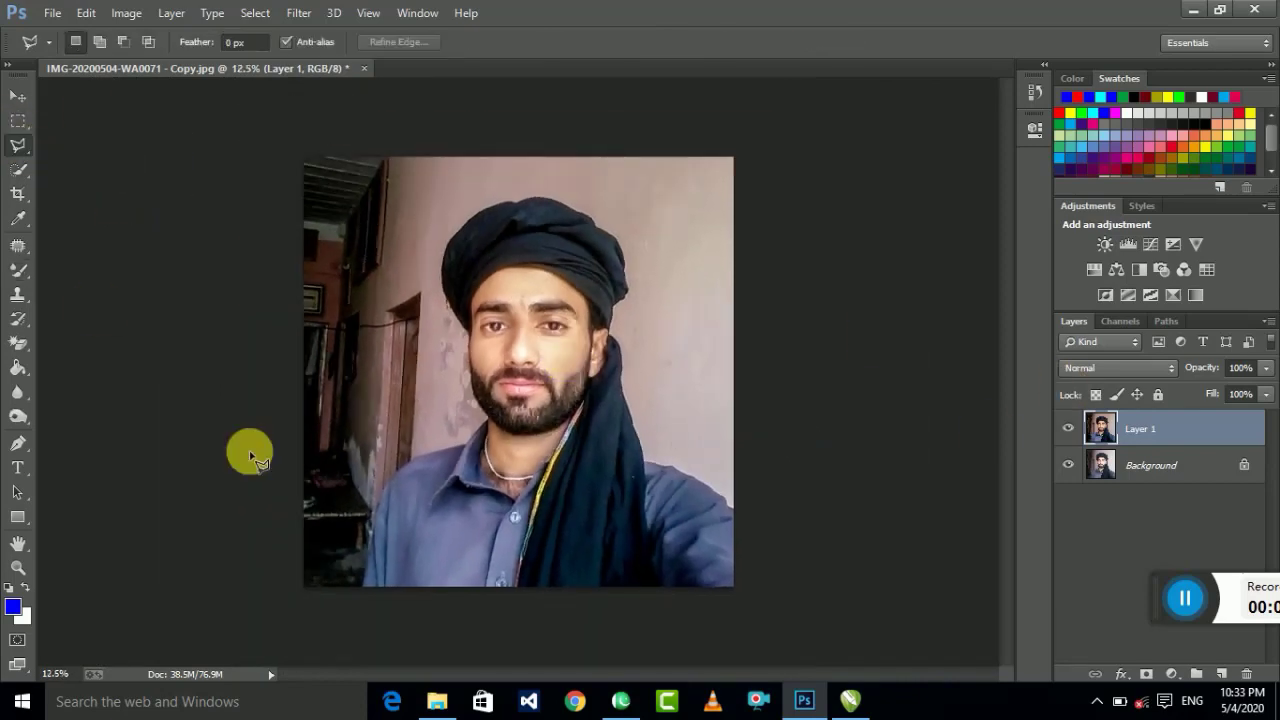
pyautogui.click(184, 477)
pyautogui.click(292, 620)
pyautogui.click(369, 634)
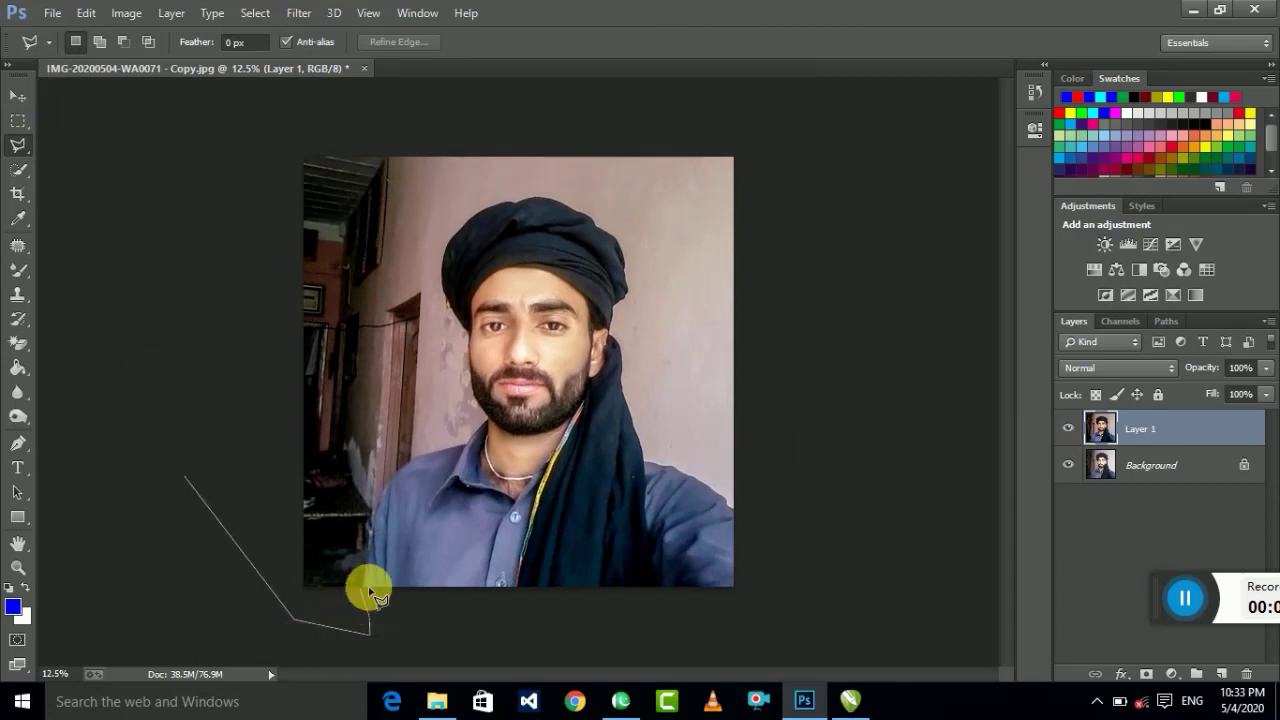
pyautogui.click(366, 585)
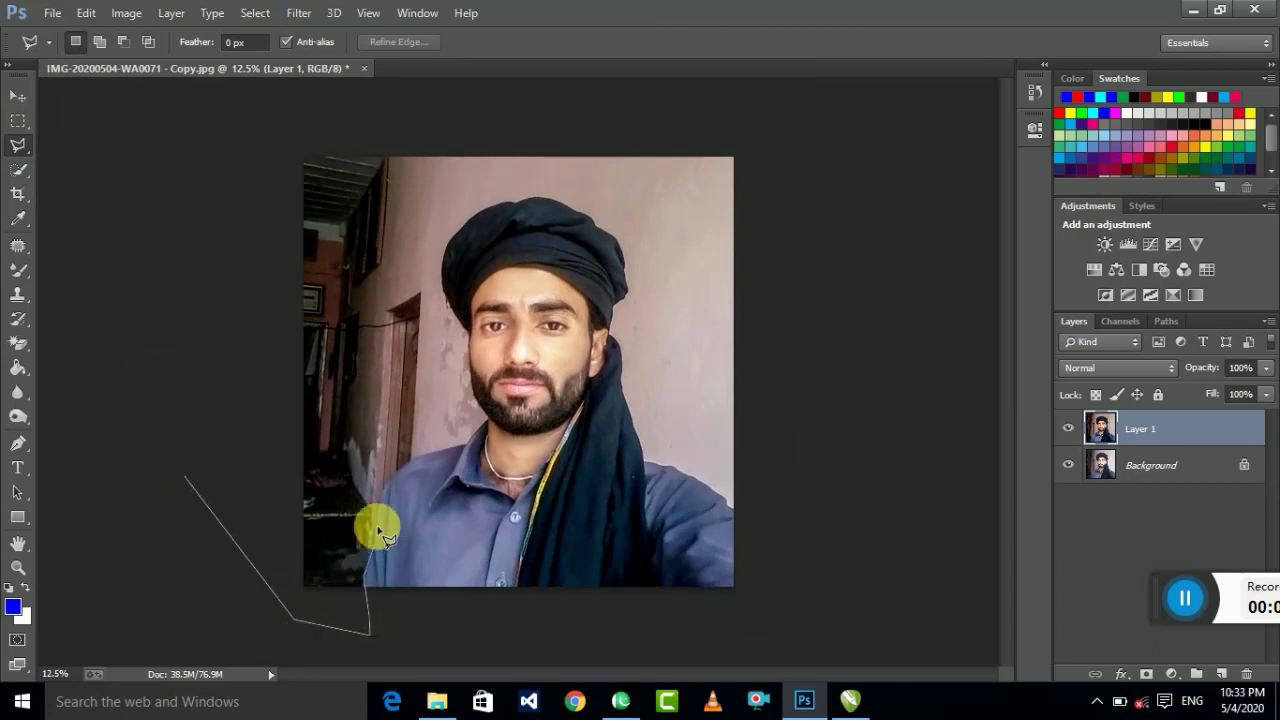
pyautogui.press('Escape')
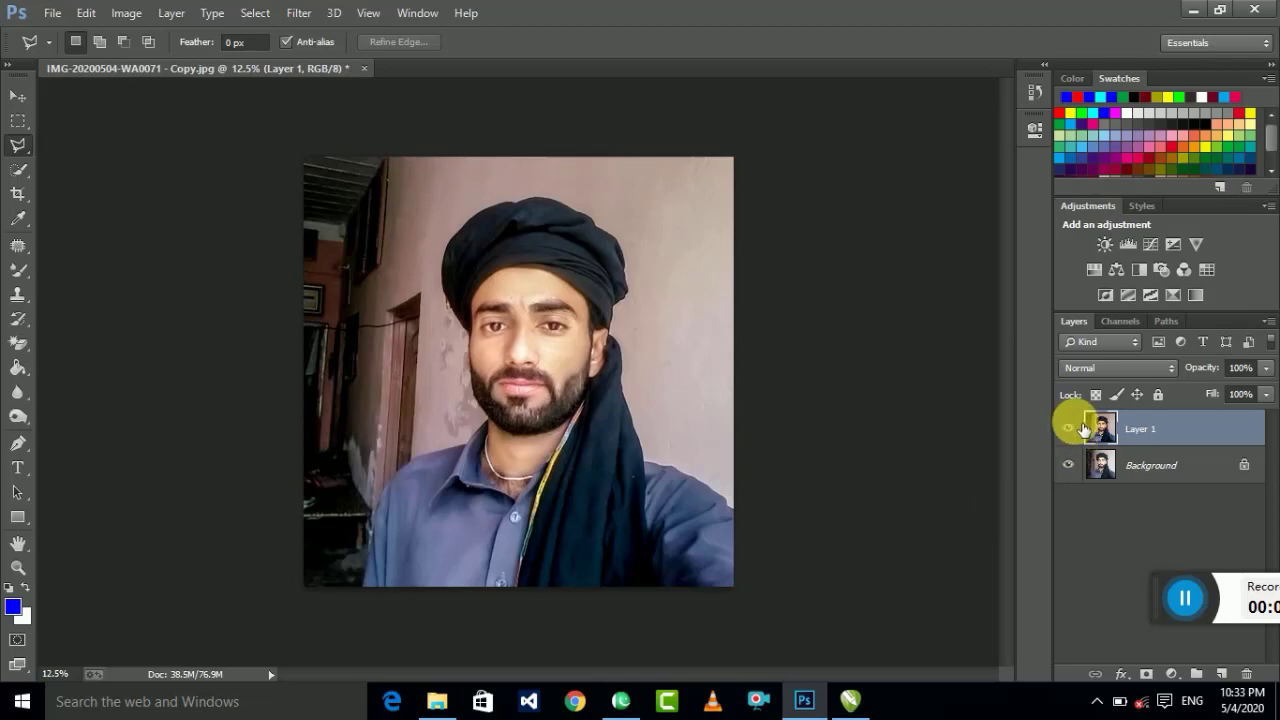
pyautogui.moveTo(1182, 595); pyautogui.dragTo(810, 600)
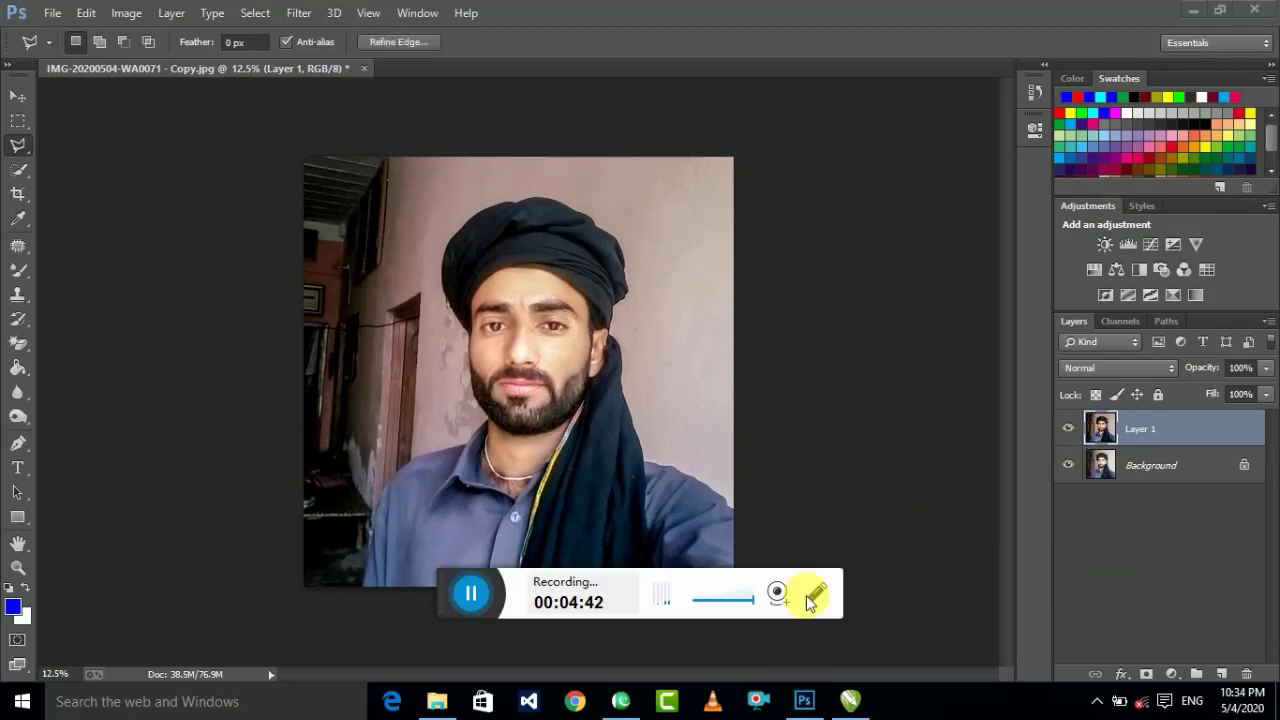
pyautogui.moveTo(454, 604); pyautogui.dragTo(966, 592)
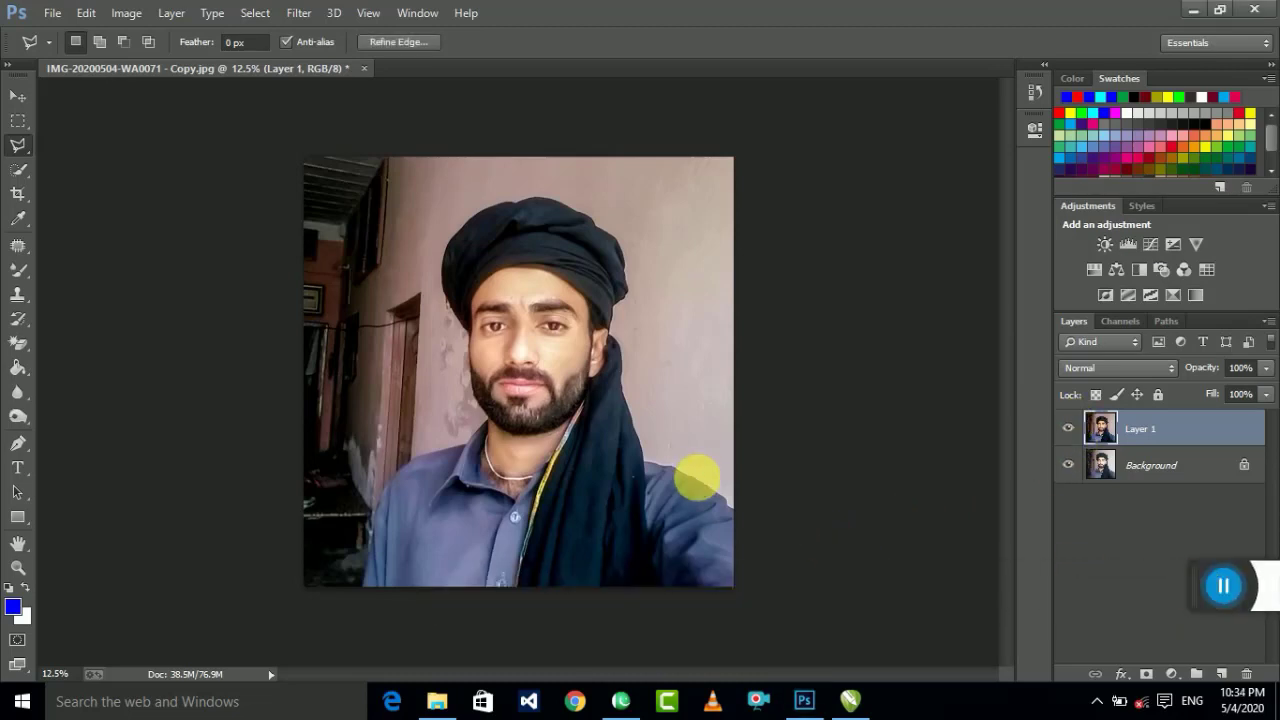
pyautogui.click(697, 484)
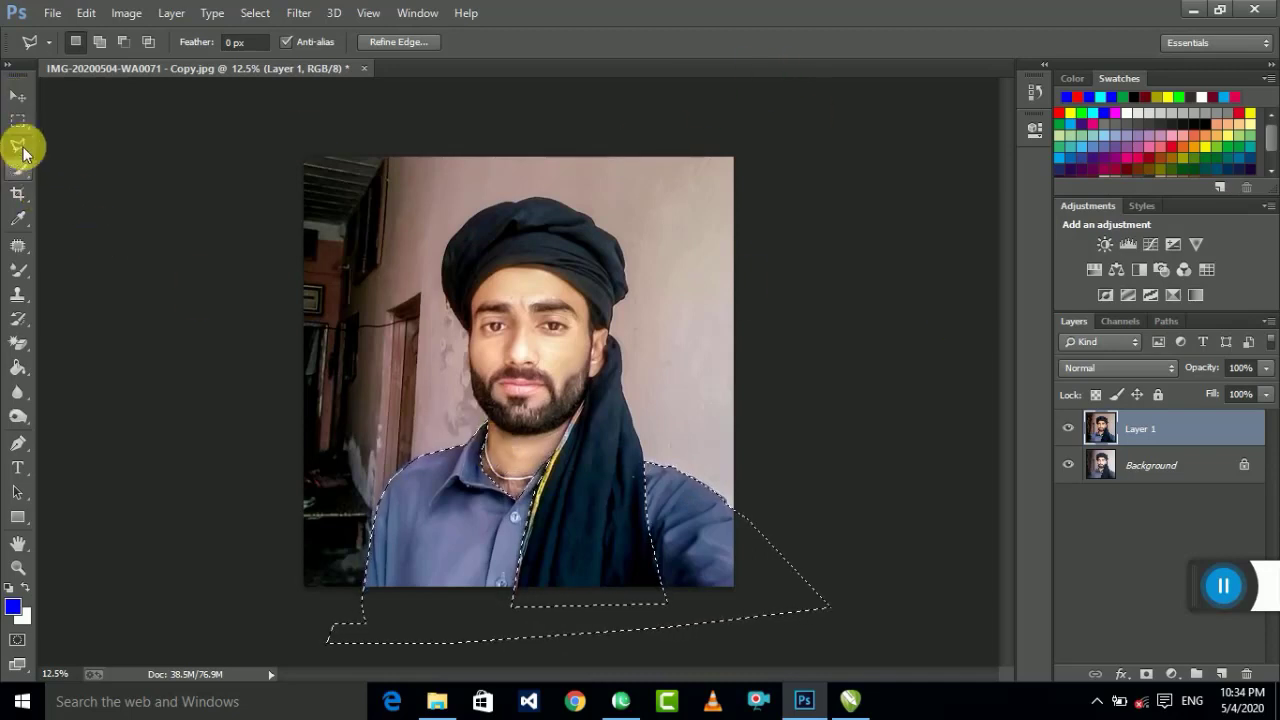
pyautogui.click(17, 120)
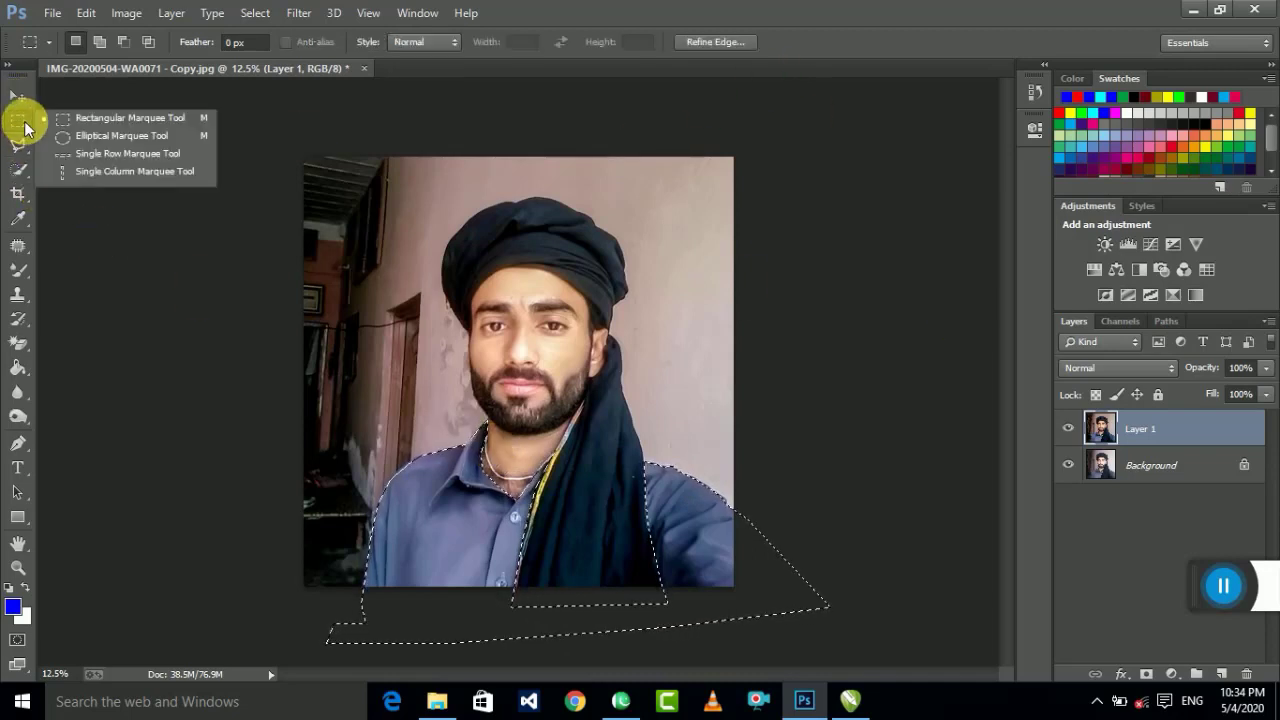
pyautogui.click(96, 120)
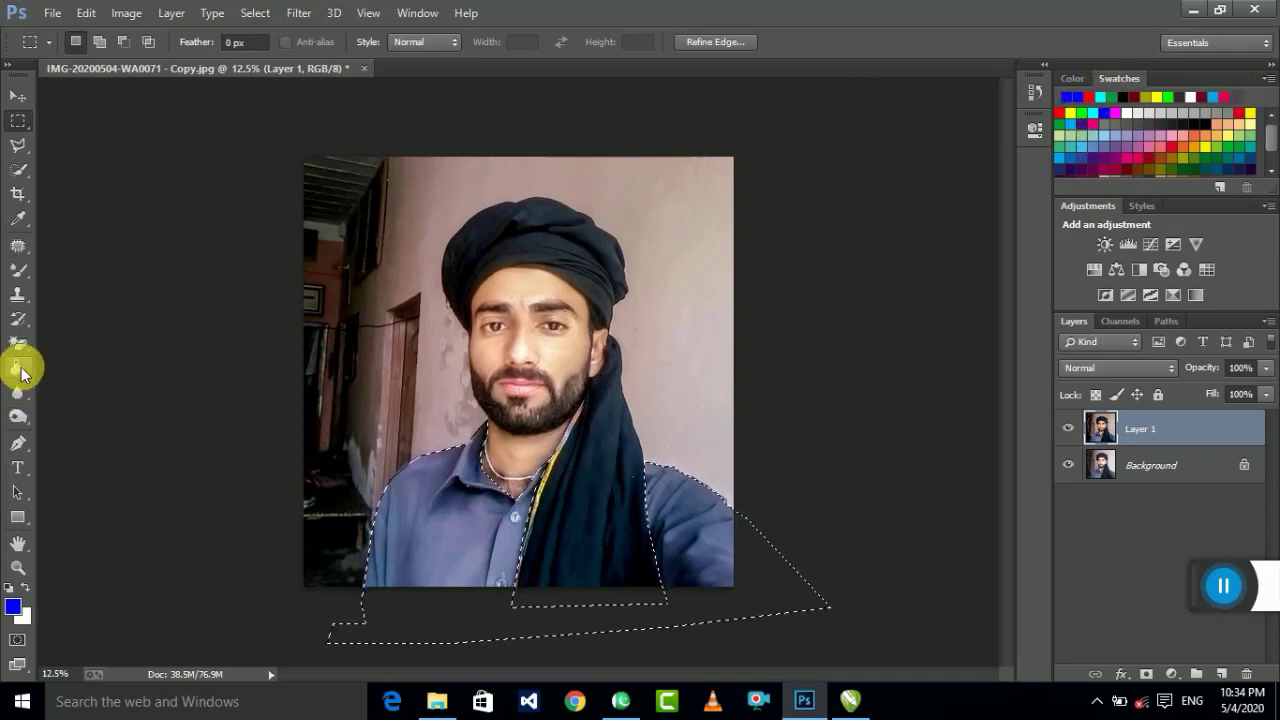
# Step: Try a blue Paint Bucket fill with Multiply blending on Layer 1's shirt, then undo it
pyautogui.moveTo(18, 368); pyautogui.dragTo(80, 395)
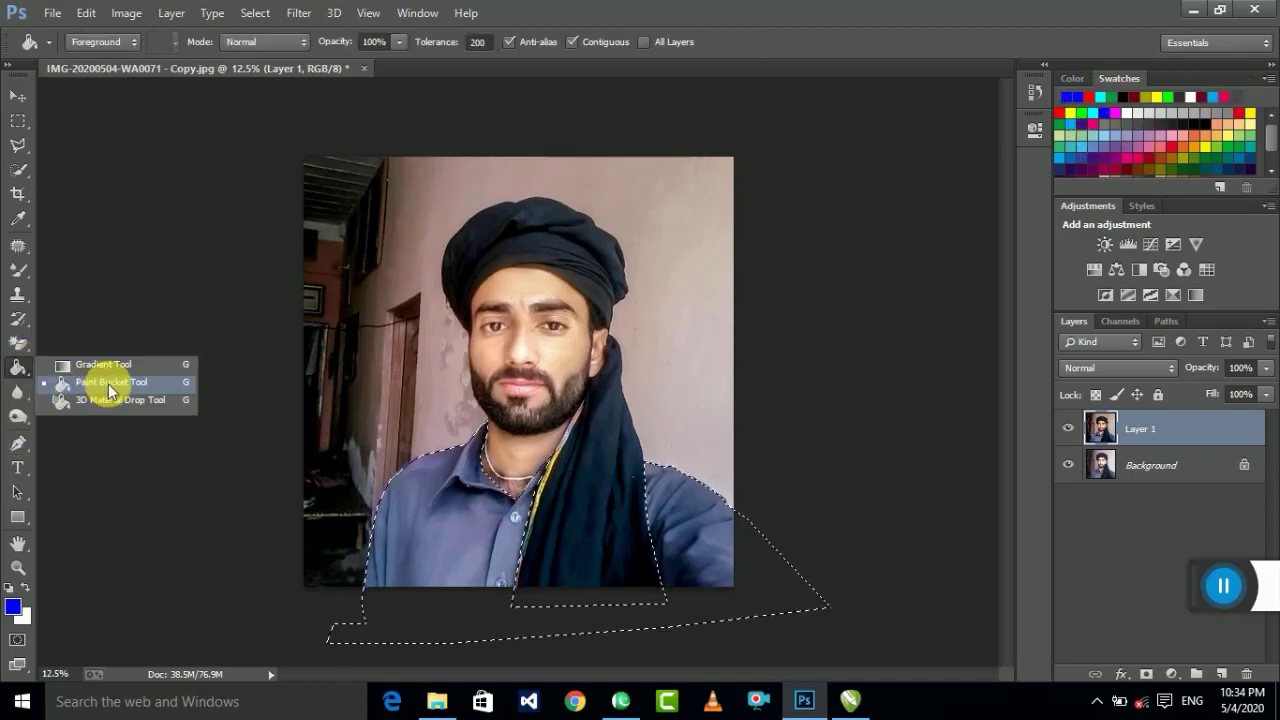
pyautogui.click(110, 390)
pyautogui.click(660, 528)
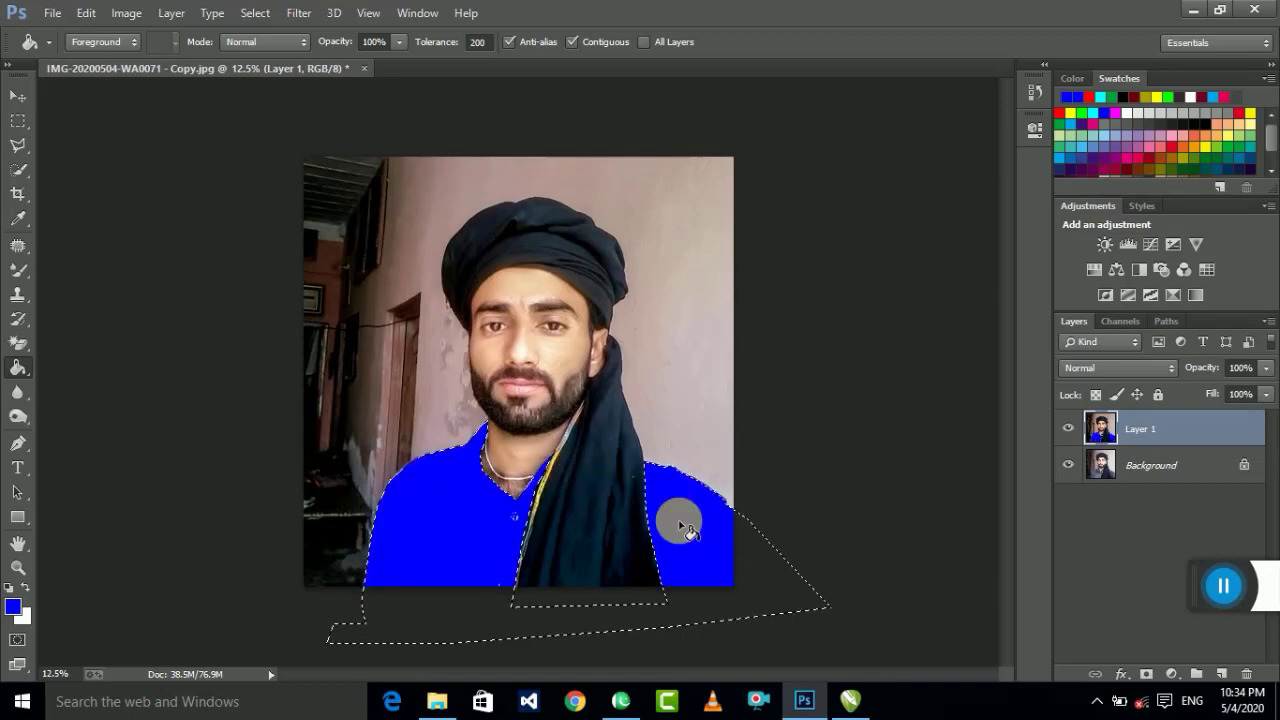
pyautogui.click(1122, 367)
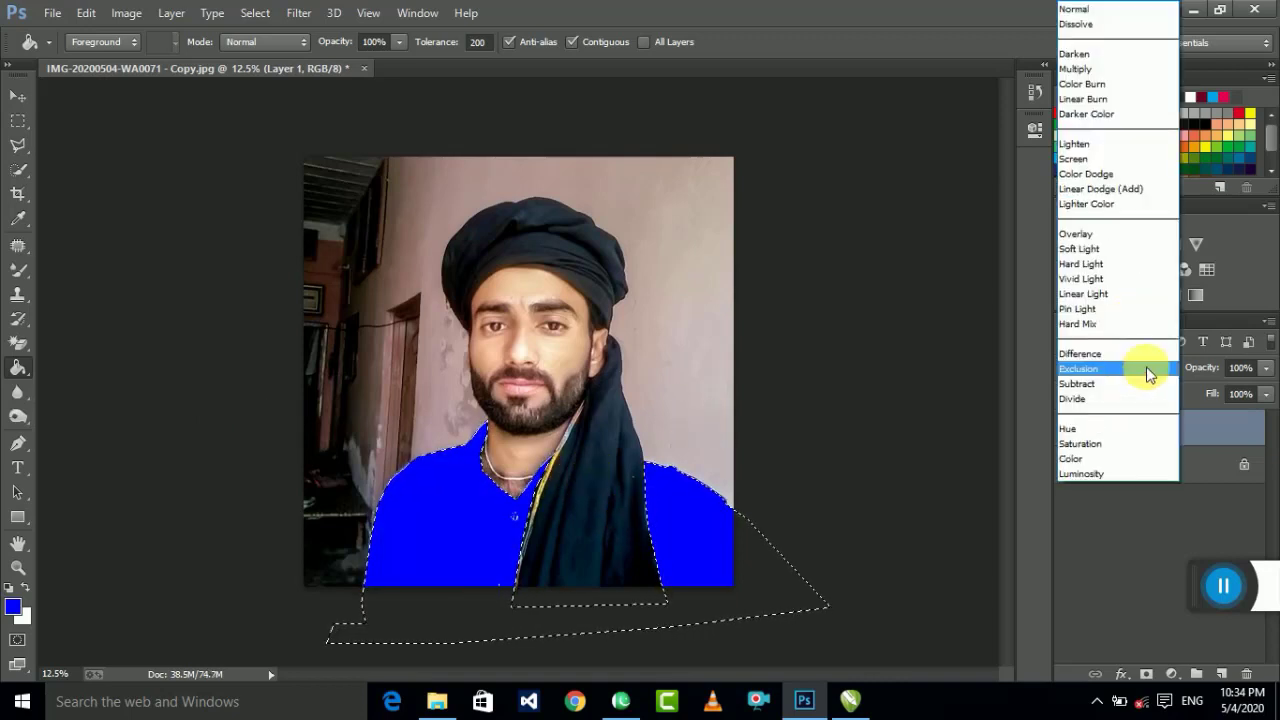
pyautogui.click(1126, 73)
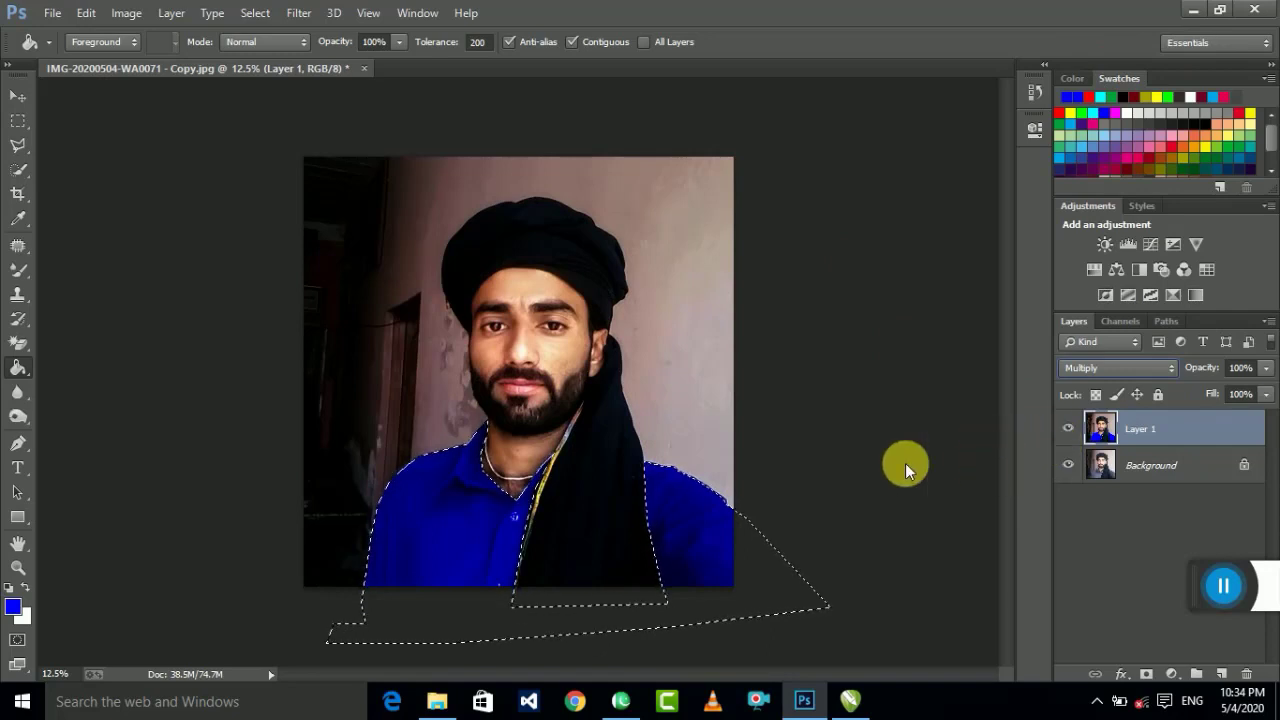
pyautogui.hotkey('ctrl', 'z')
pyautogui.click(1140, 467)
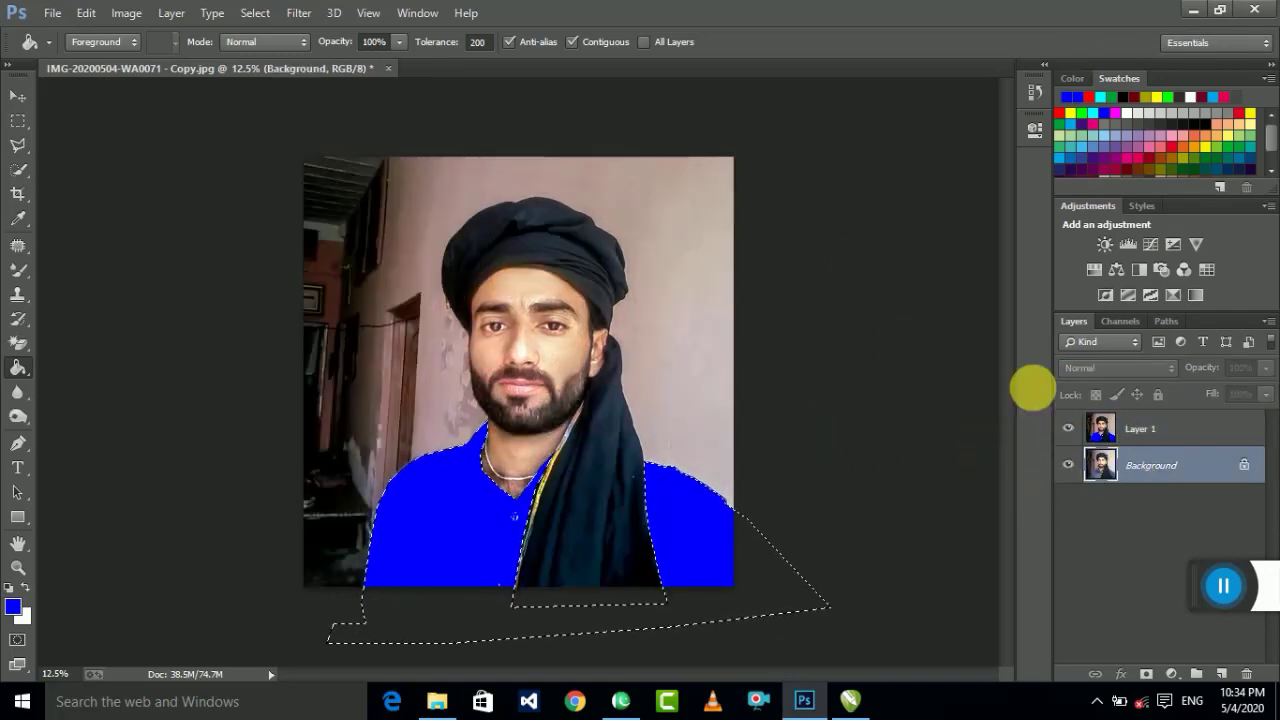
pyautogui.click(1103, 428)
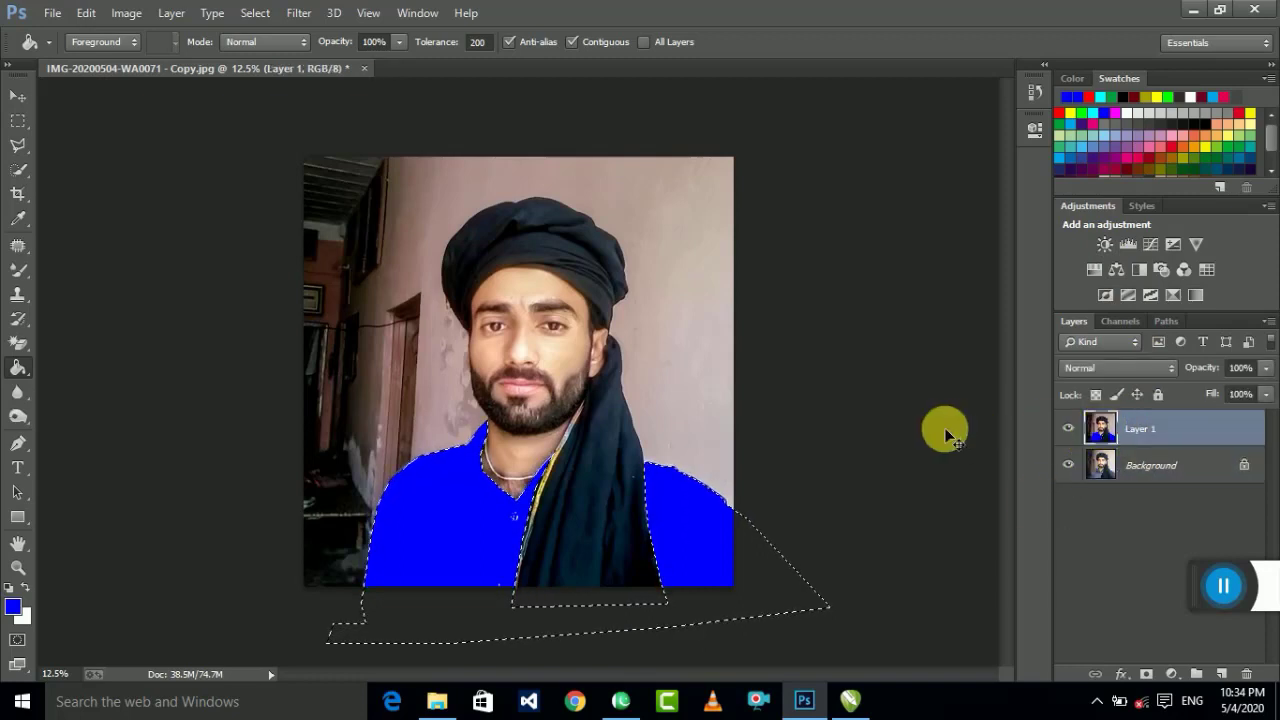
pyautogui.hotkey('ctrl', 'z')
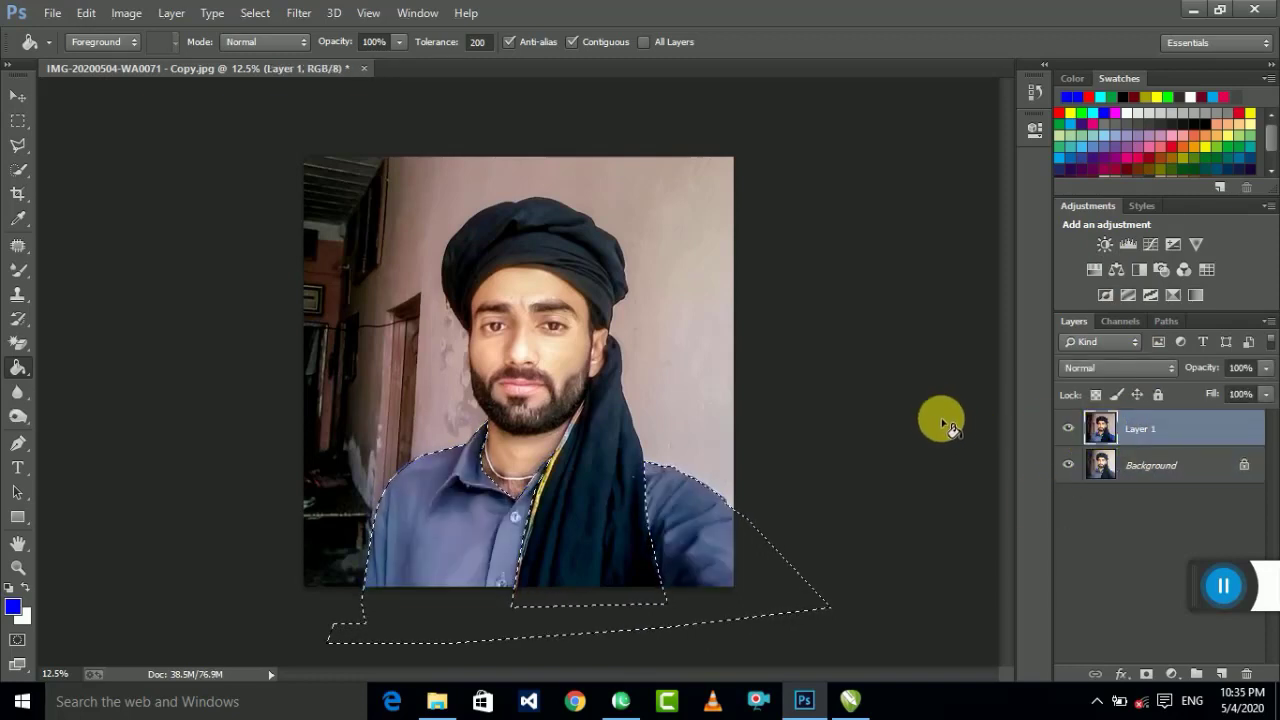
# Step: Copy the shirt selection from Background into Layer 2 and fill it with blue
pyautogui.click(1146, 463)
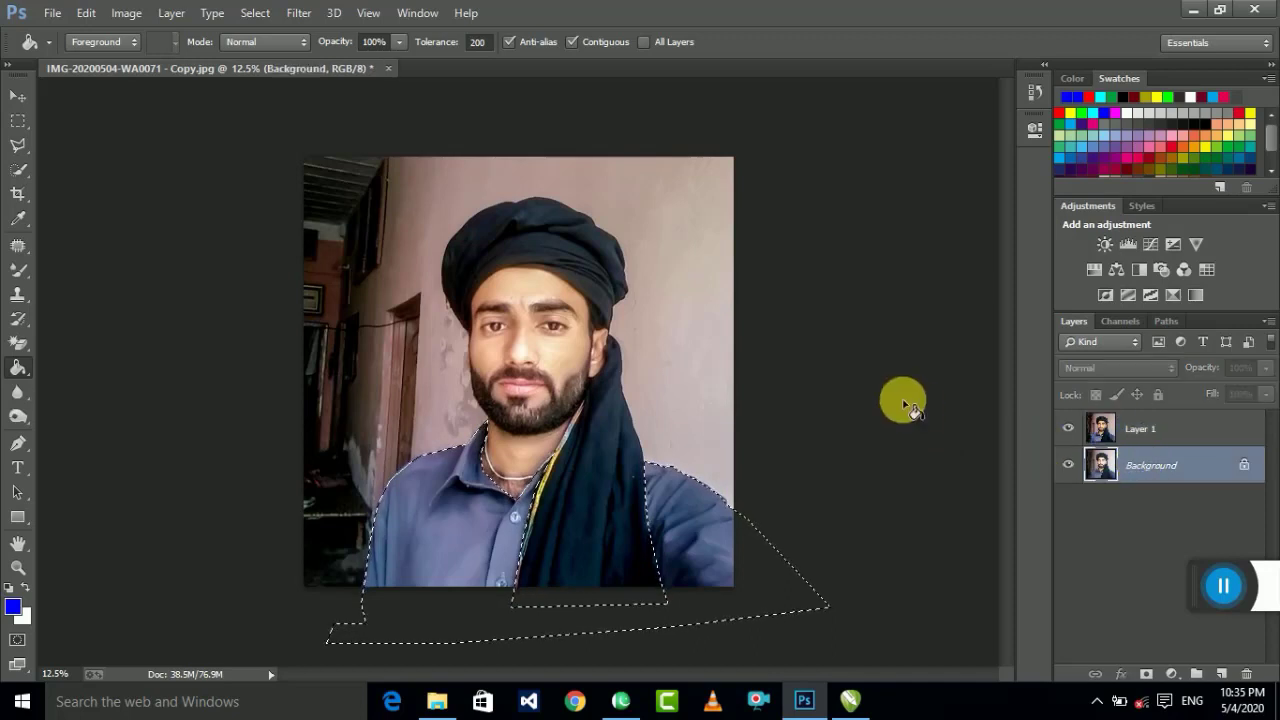
pyautogui.hotkey('ctrl', 'j')
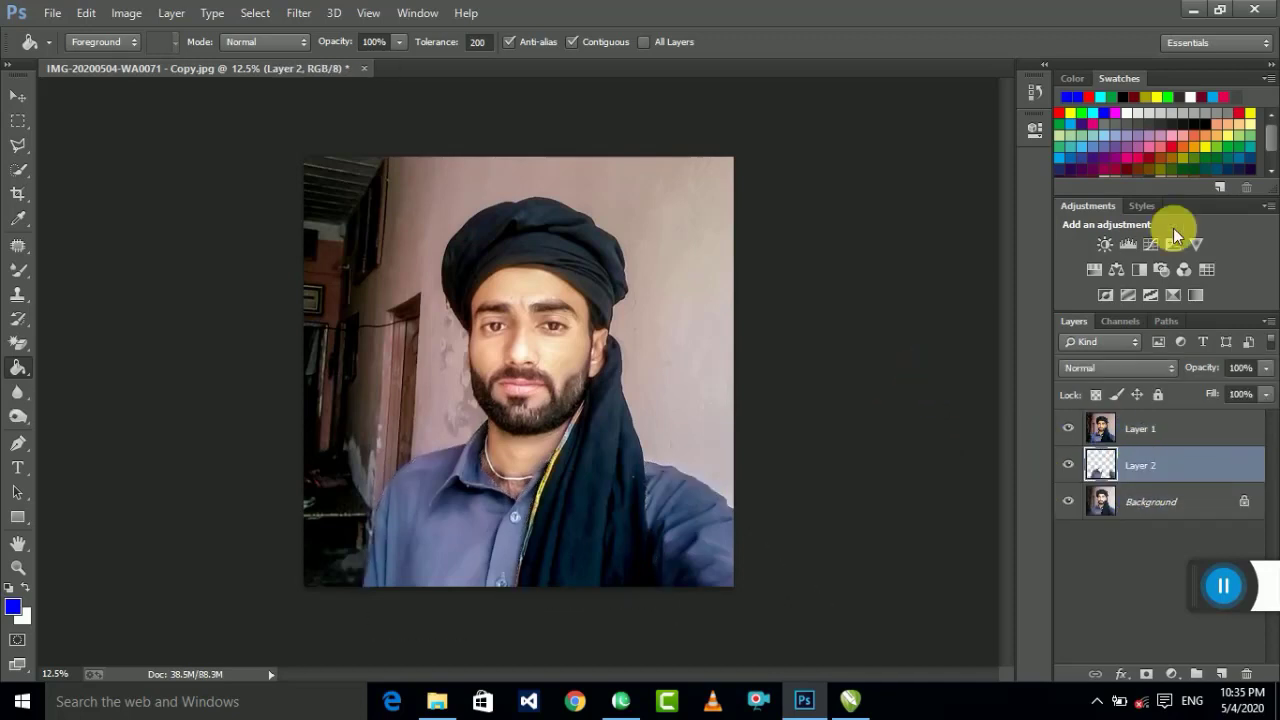
pyautogui.click(460, 540)
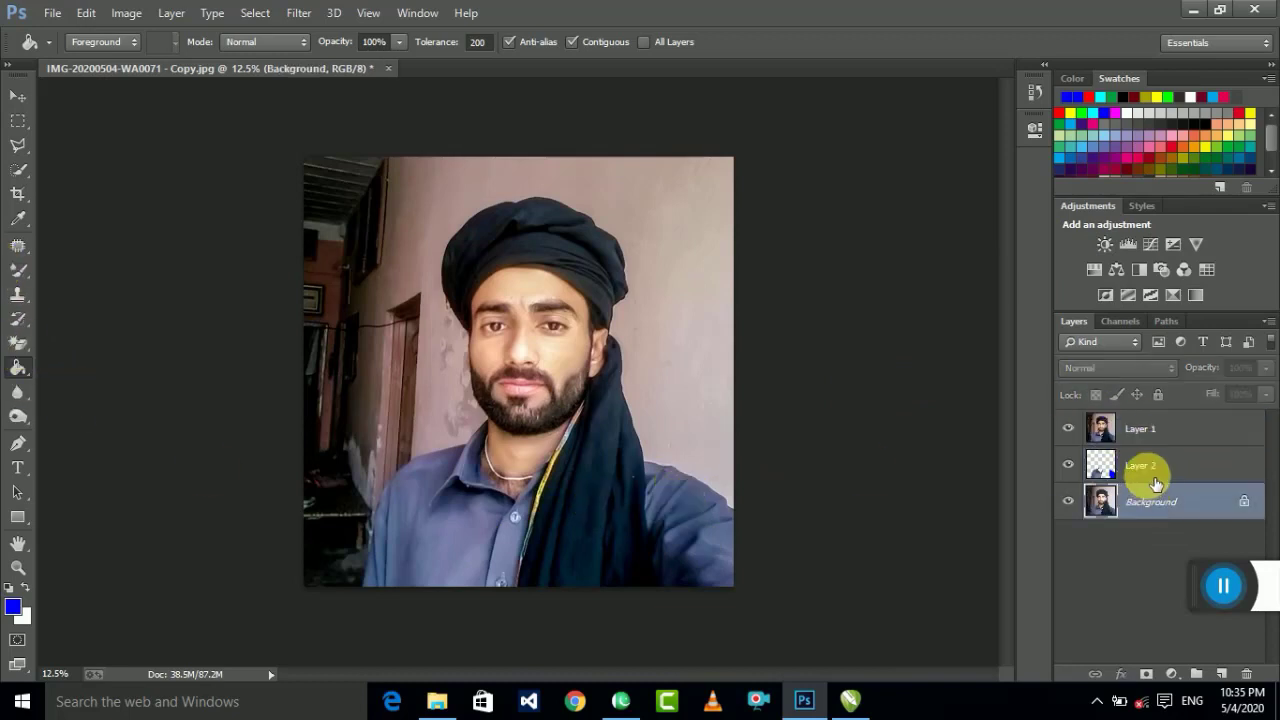
pyautogui.click(18, 95)
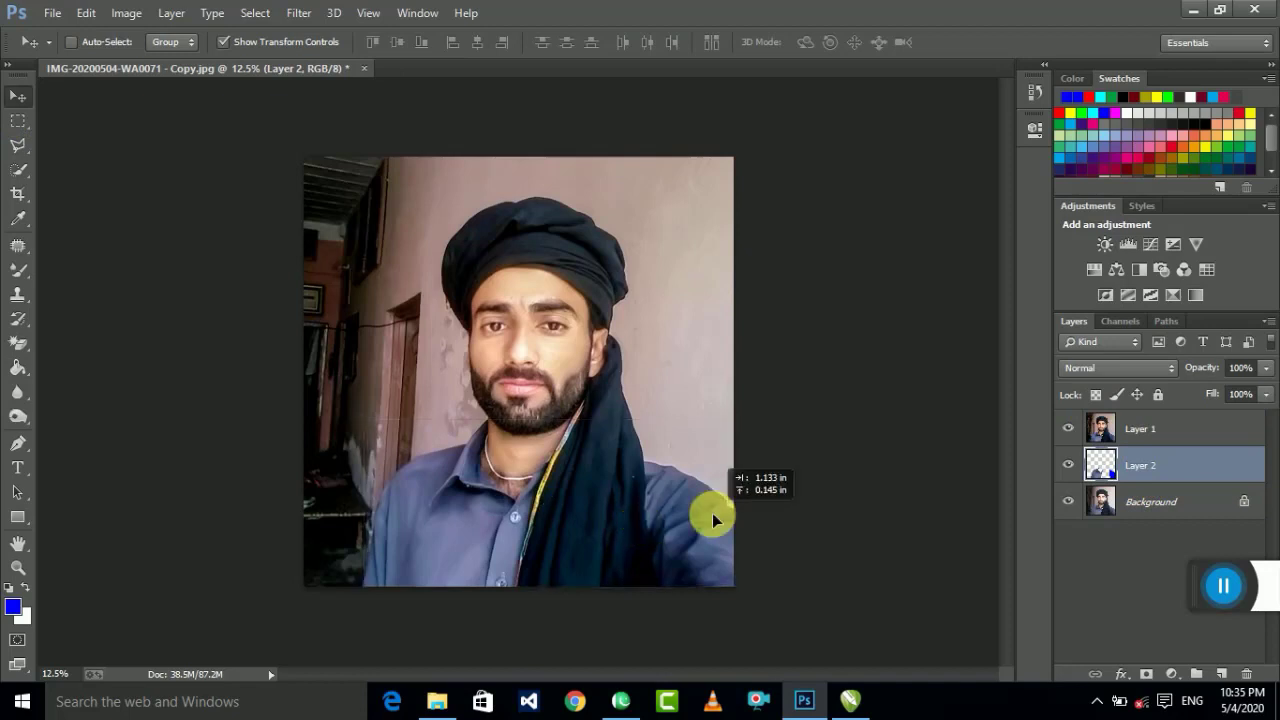
# Step: Nudge and recreate the blue Layer 2, then undo until it is removed
pyautogui.moveTo(712, 513); pyautogui.dragTo(713, 489)
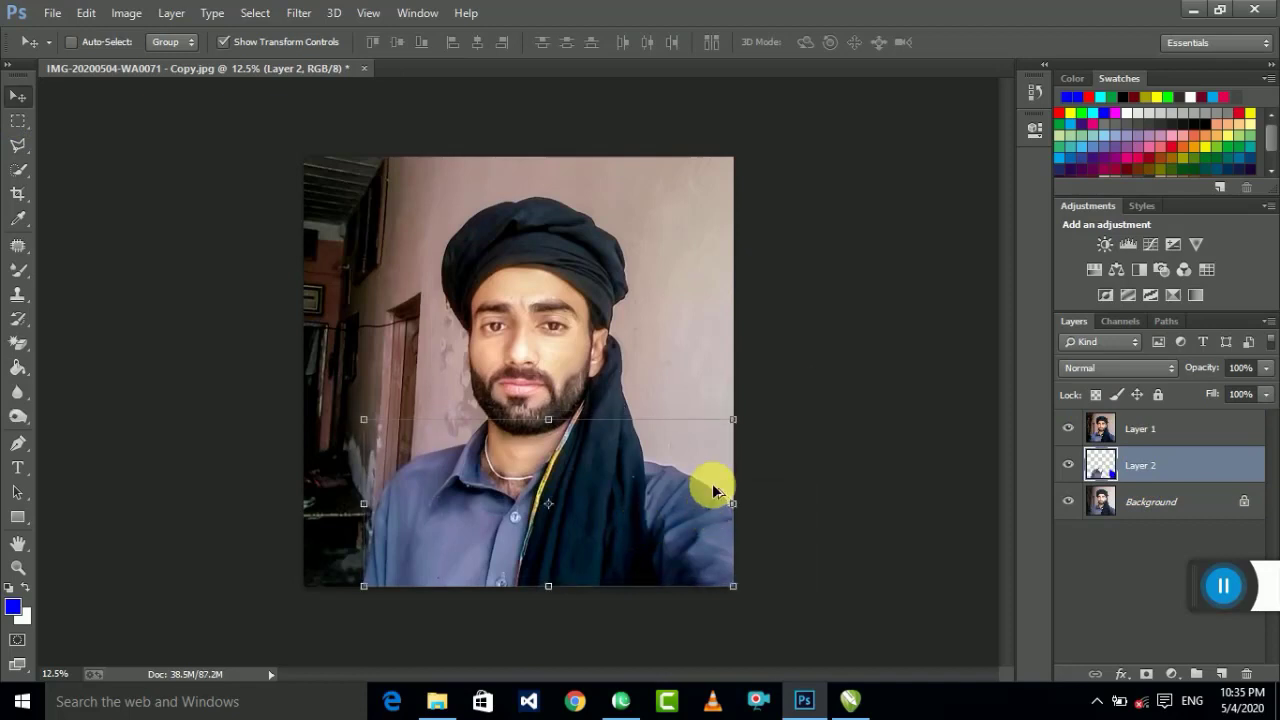
pyautogui.hotkey('ctrl', 'z')
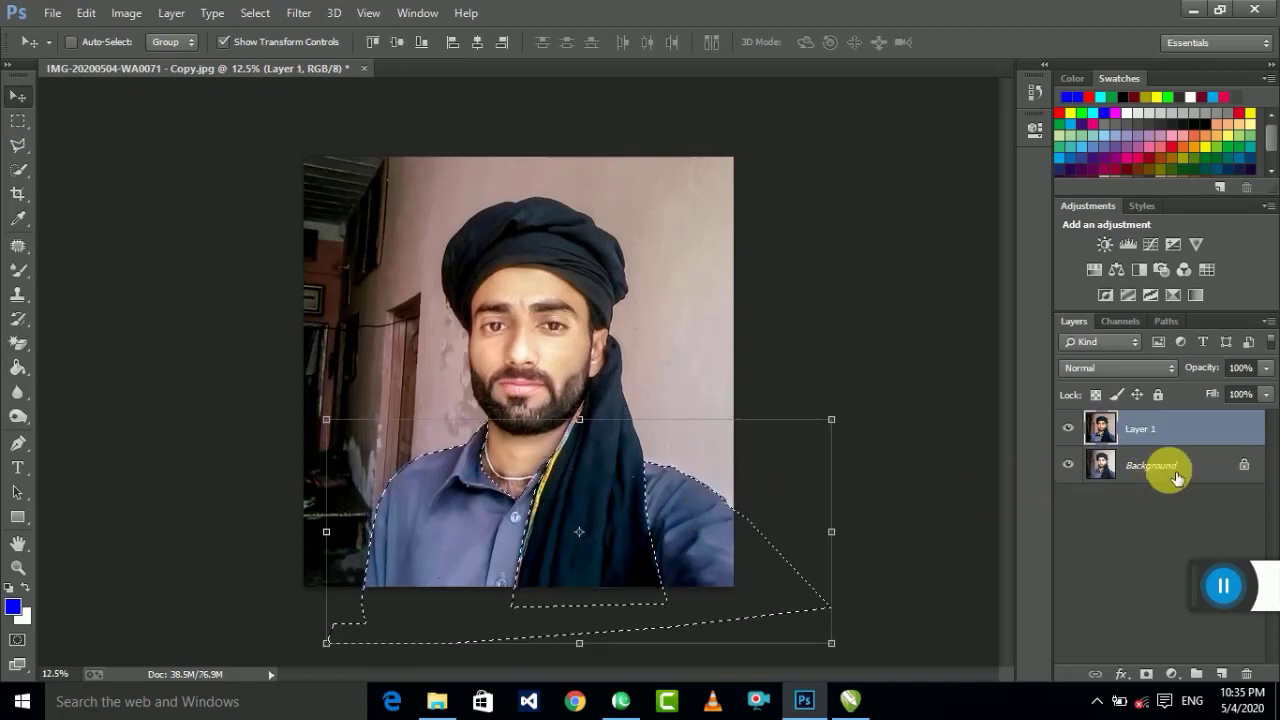
pyautogui.hotkey('ctrl', 'z')
pyautogui.hotkey('ctrl', 'z')
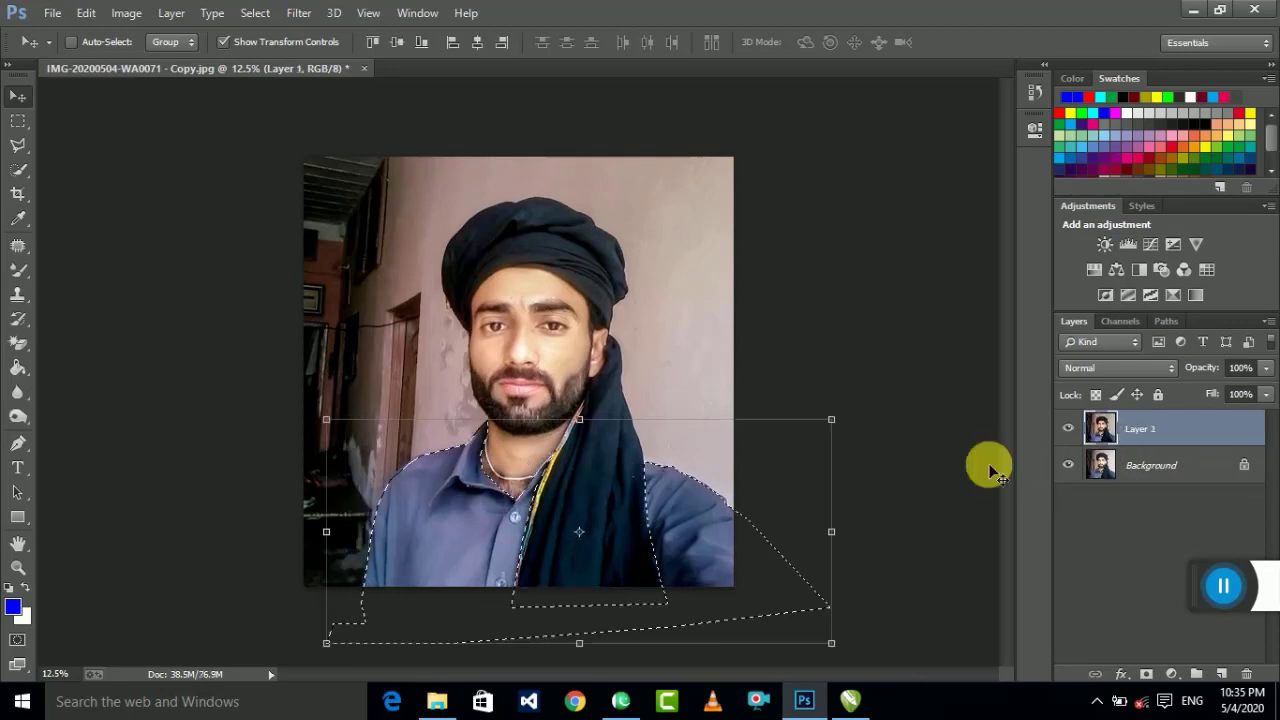
pyautogui.click(1191, 464)
pyautogui.hotkey('ctrl', 'j')
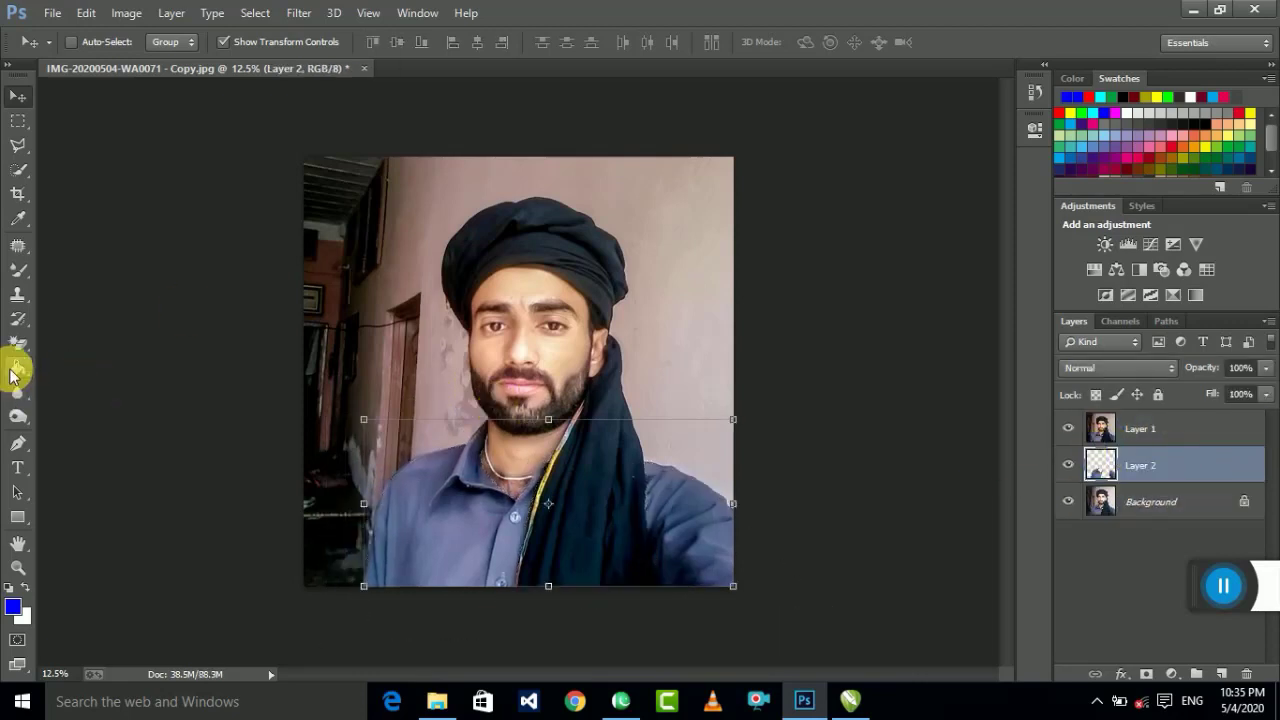
pyautogui.click(17, 368)
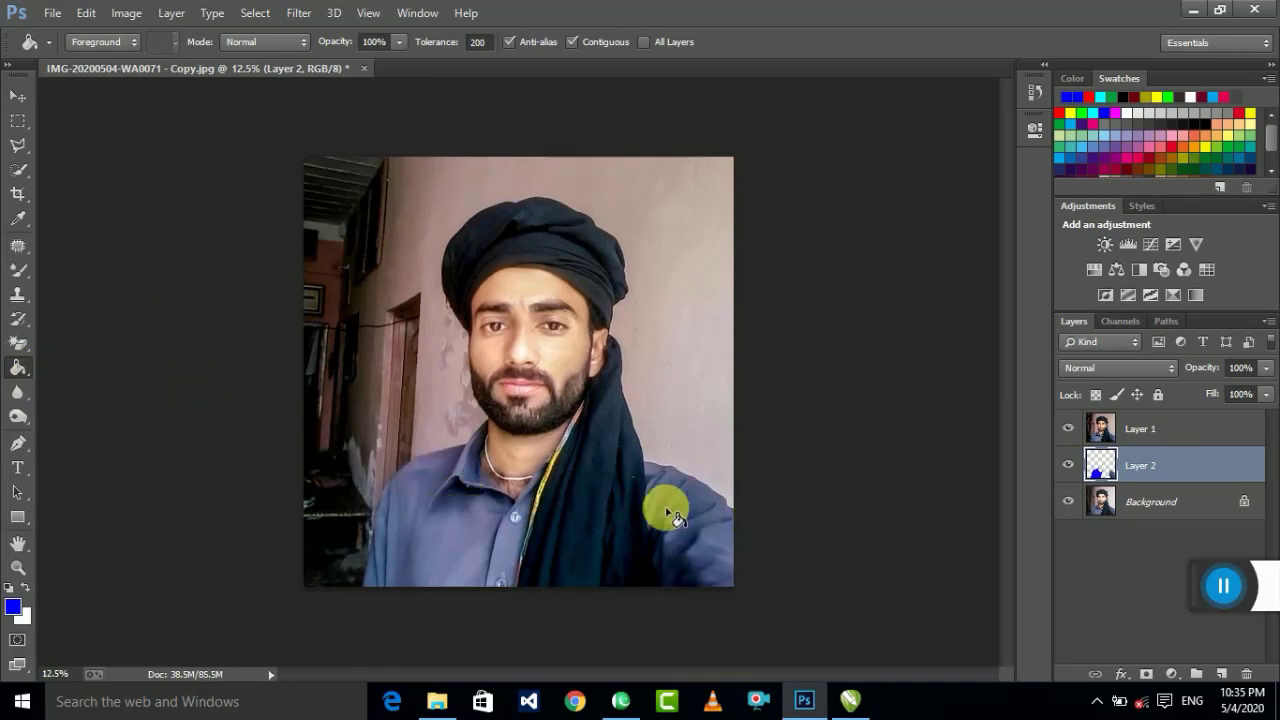
pyautogui.click(17, 96)
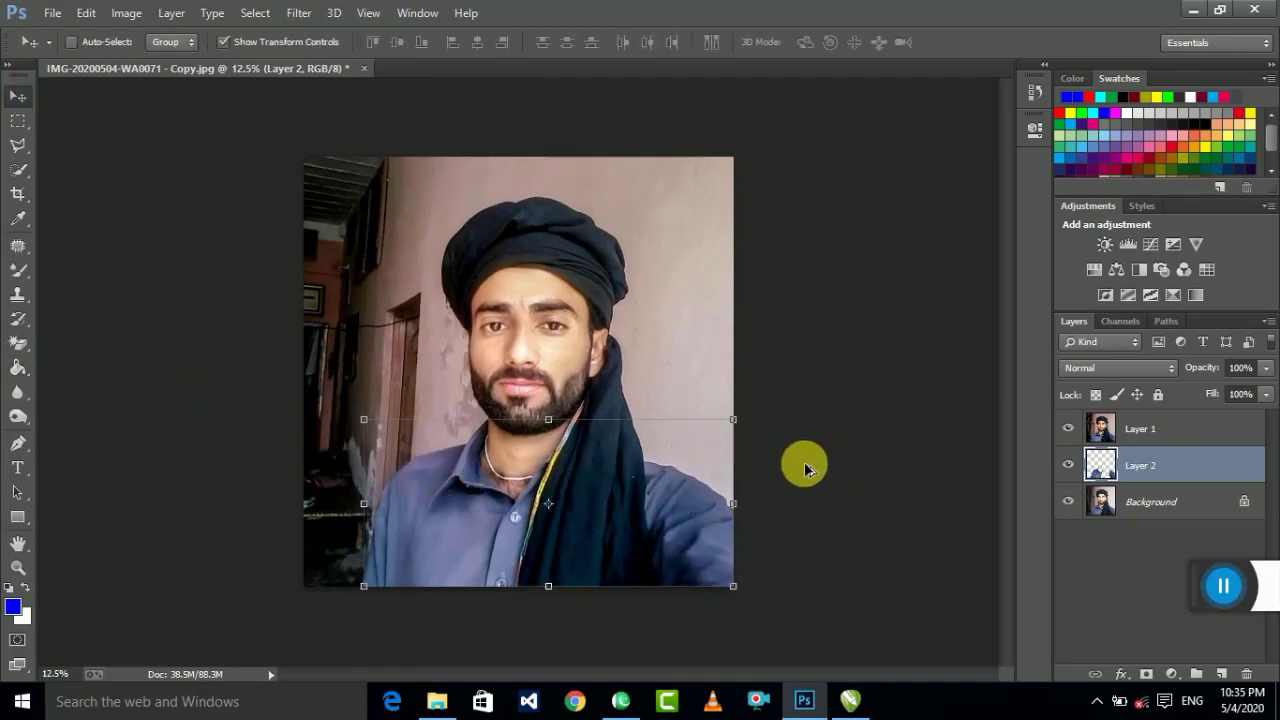
pyautogui.hotkey('ctrl', 'z')
# Step: Merge Layer 1 and Background into one layer, clear the shirt selection, and add an empty layer
pyautogui.click(17, 120)
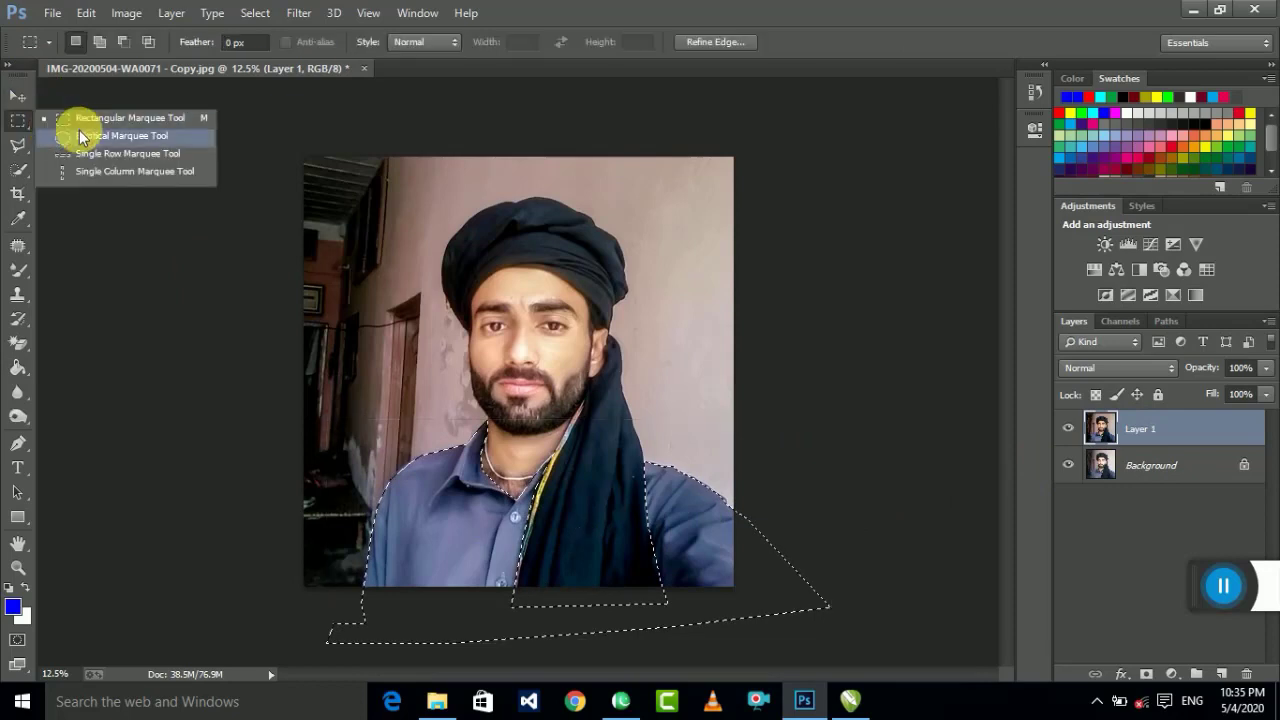
pyautogui.click(90, 118)
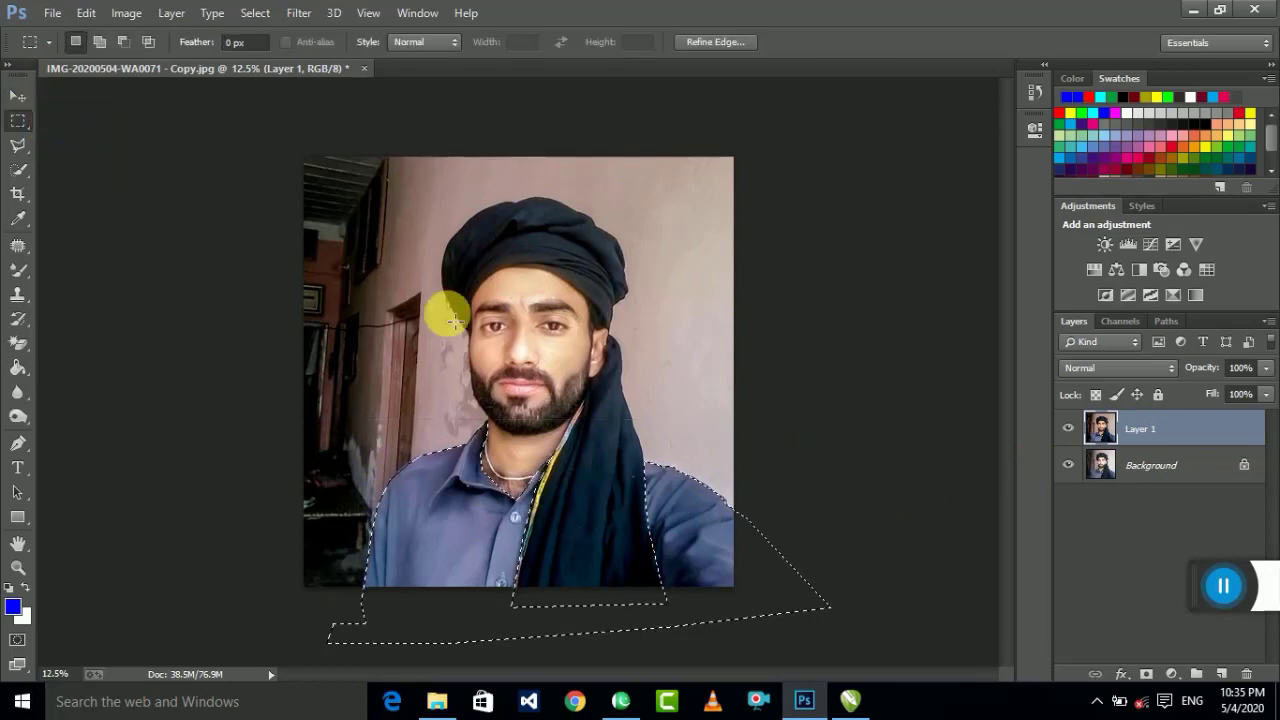
pyautogui.keyDown('shift'); pyautogui.click(1148, 466); pyautogui.keyUp('shift')
pyautogui.rightClick(1150, 463)
pyautogui.click(1157, 577)
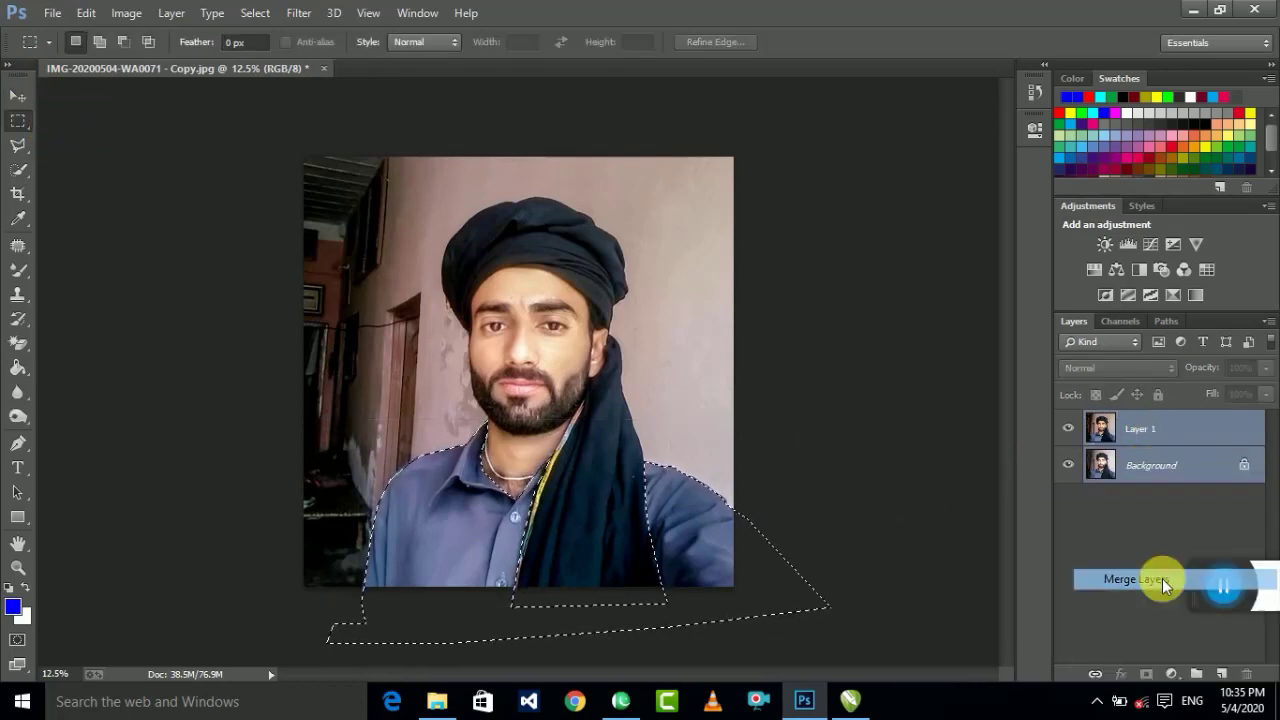
pyautogui.hotkey('ctrl', 'd')
pyautogui.hotkey('ctrl', 'shift', 'alt', 'n')
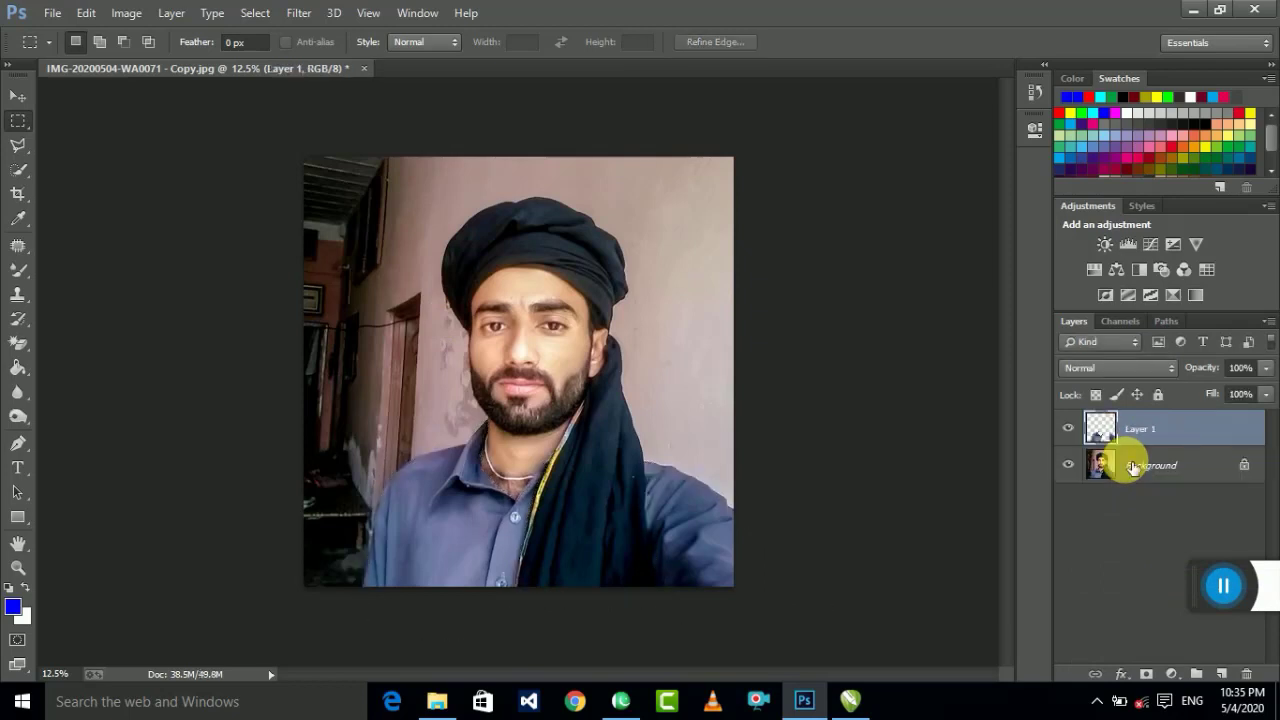
# Step: Paint Bucket the shirt blue on Layer 1 and set the layer to Multiply blend mode
pyautogui.click(17, 367)
pyautogui.click(113, 367)
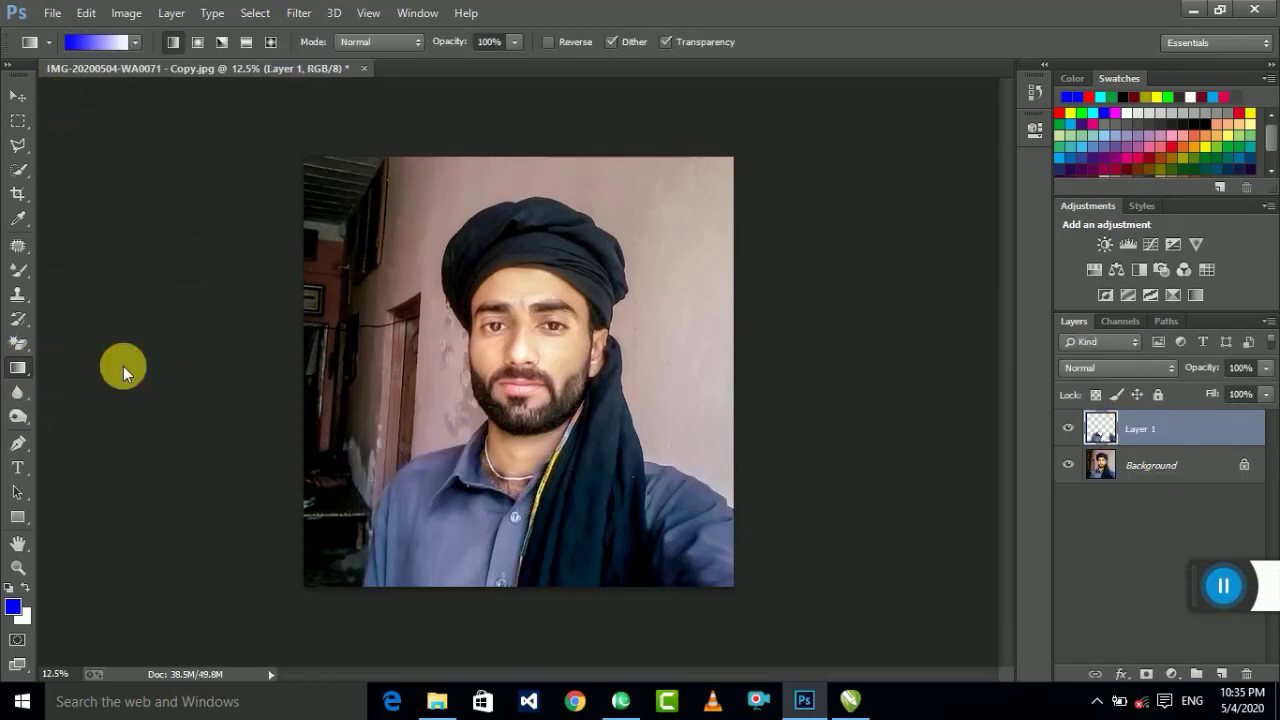
pyautogui.rightClick(17, 367)
pyautogui.click(110, 382)
pyautogui.click(438, 540)
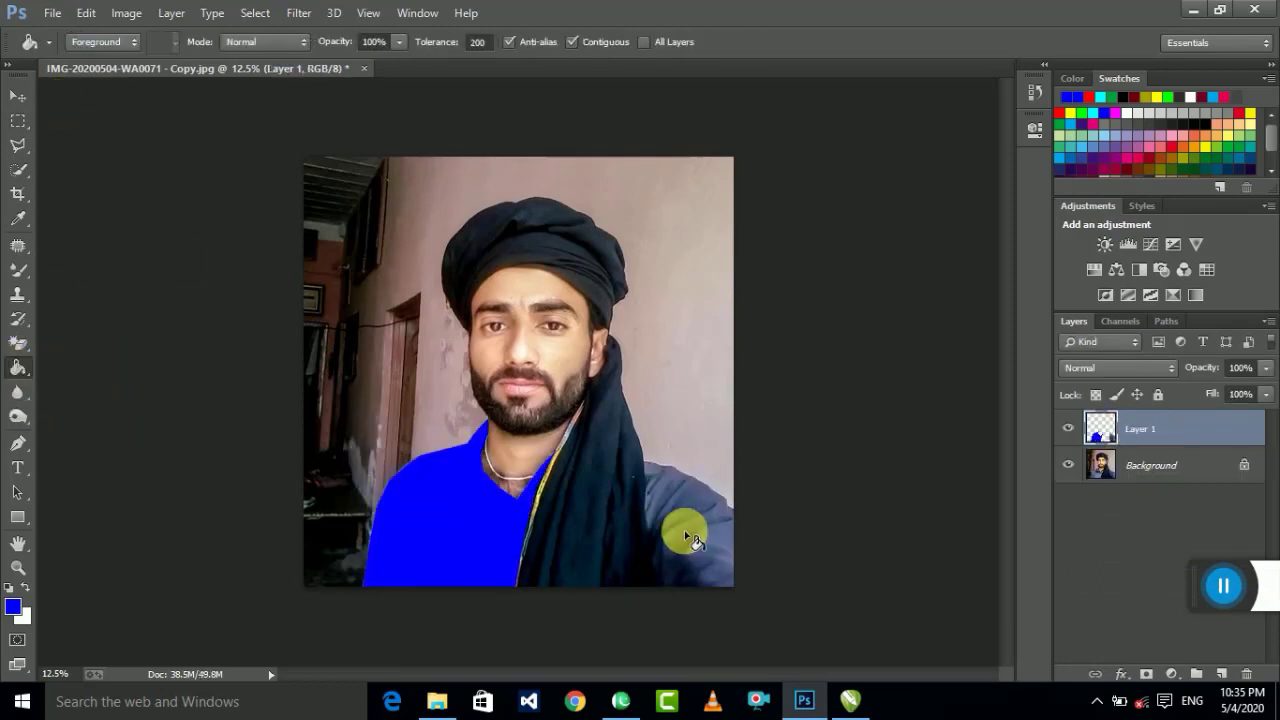
pyautogui.click(660, 518)
pyautogui.click(1130, 370)
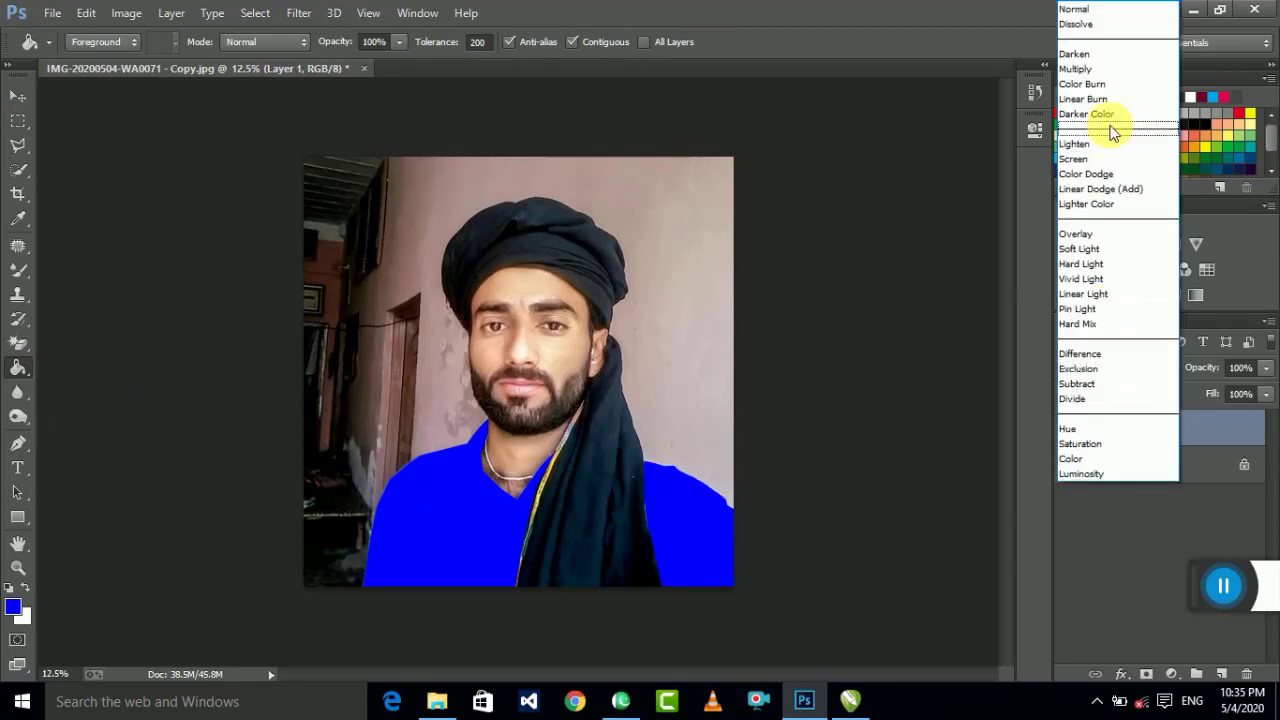
pyautogui.click(1108, 69)
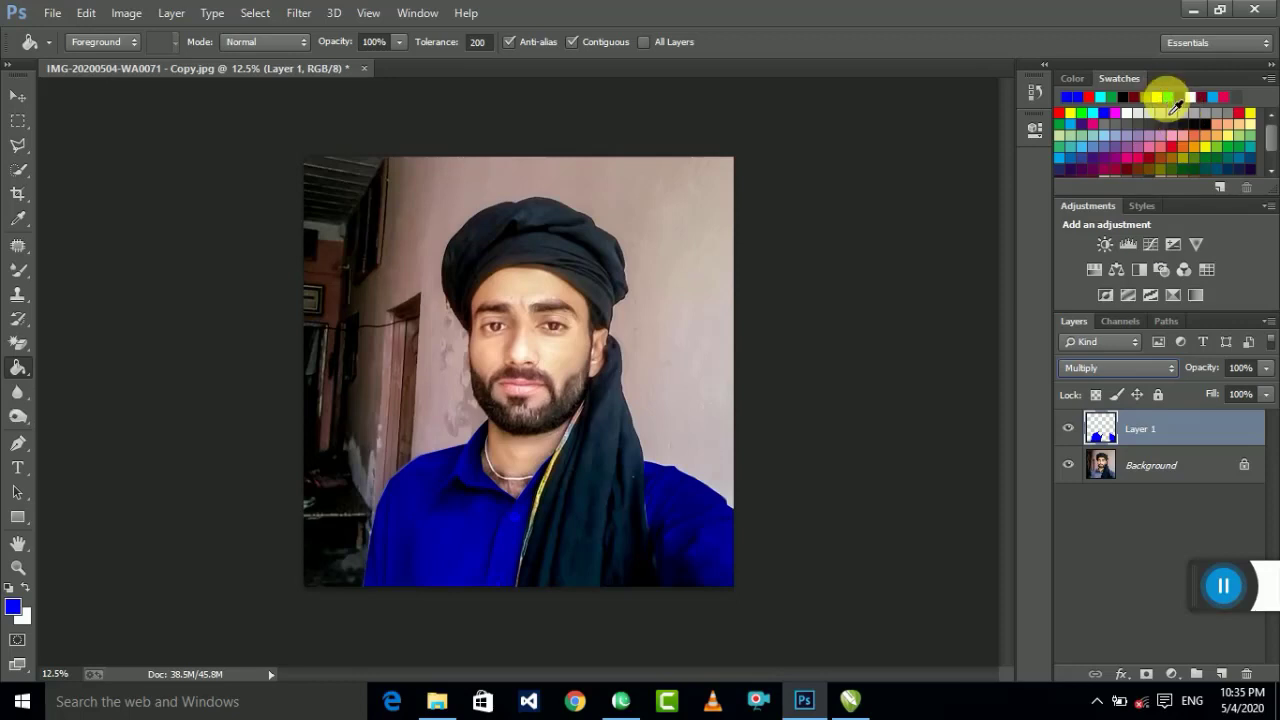
# Step: Try recolouring the shirt green, then red, to compare the colours
pyautogui.click(684, 553)
pyautogui.click(482, 543)
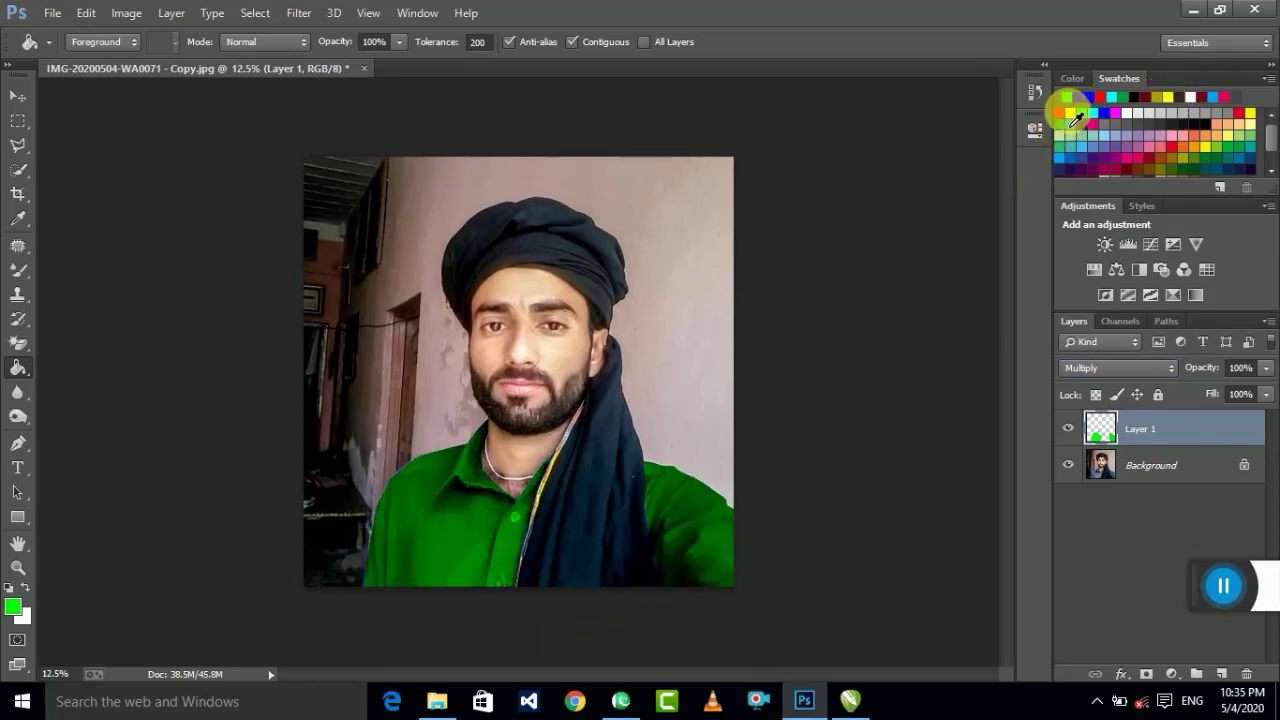
pyautogui.click(1068, 110)
pyautogui.click(676, 530)
pyautogui.click(437, 530)
pyautogui.click(590, 486)
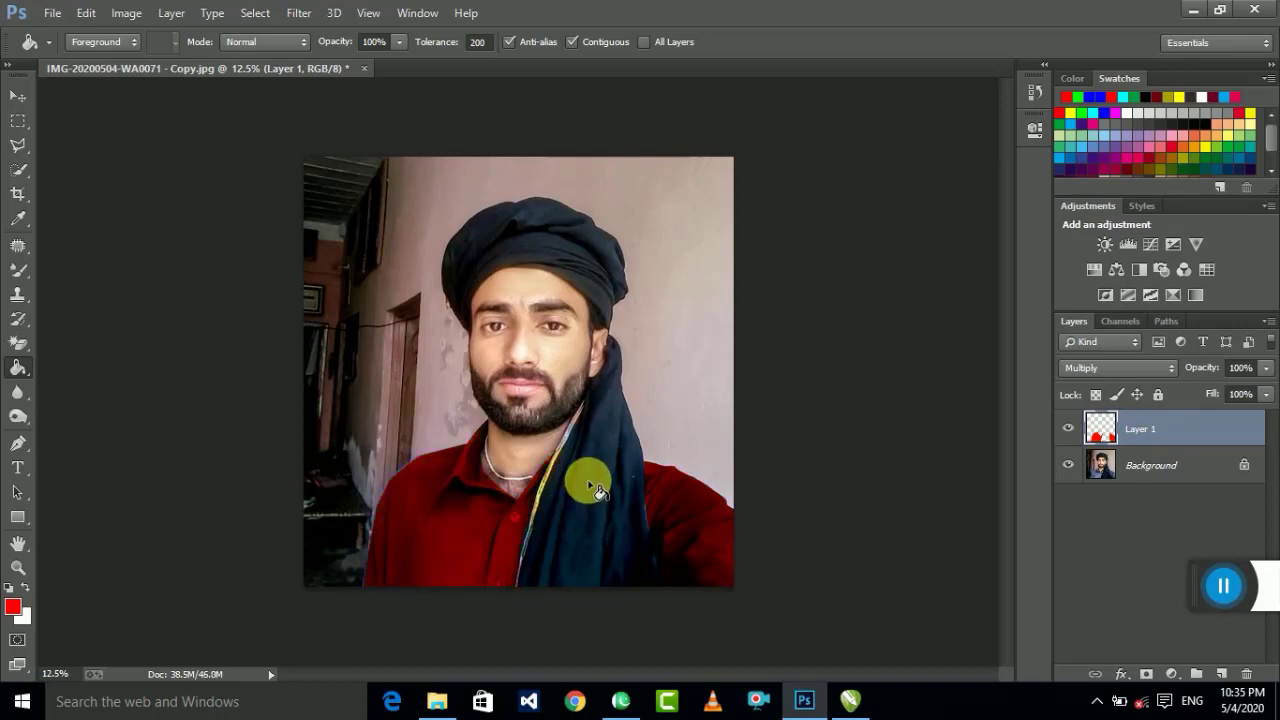
# Step: Lower Layer 1's opacity to 84% and refill the shirt blue
pyautogui.click(1265, 368)
pyautogui.moveTo(1260, 388); pyautogui.dragTo(1207, 392)
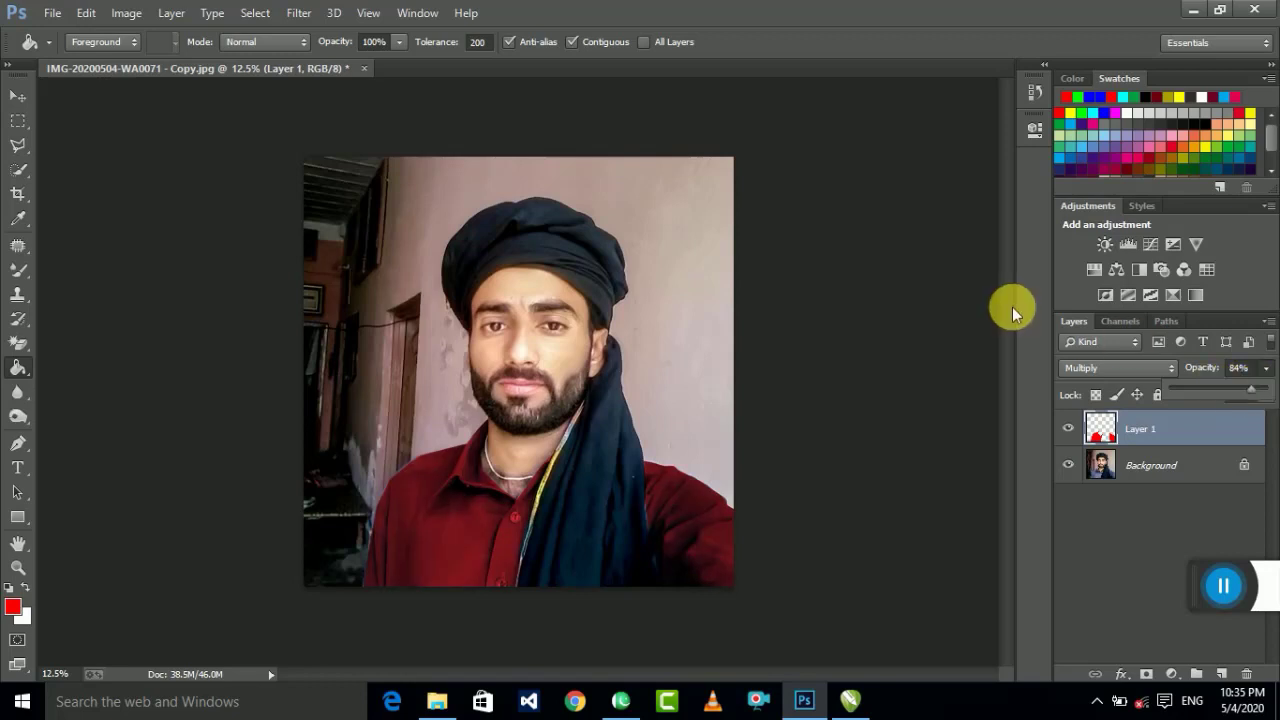
pyautogui.click(1104, 112)
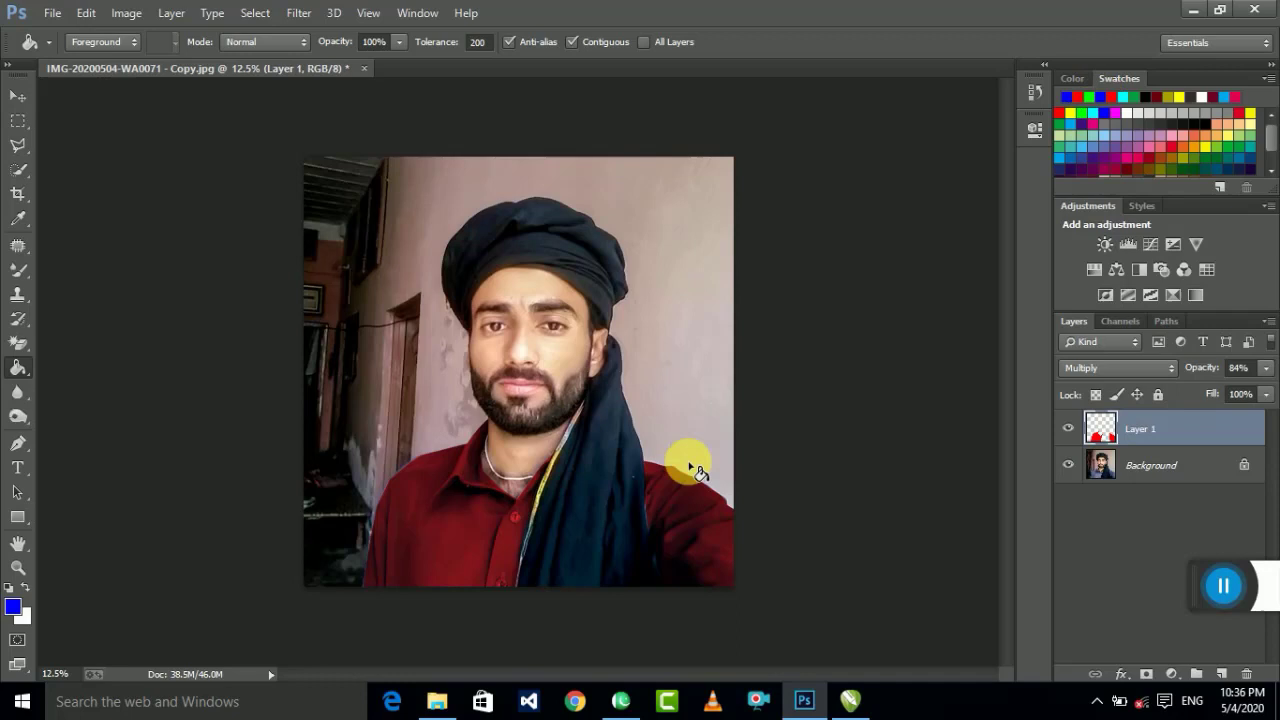
pyautogui.click(686, 551)
pyautogui.click(491, 534)
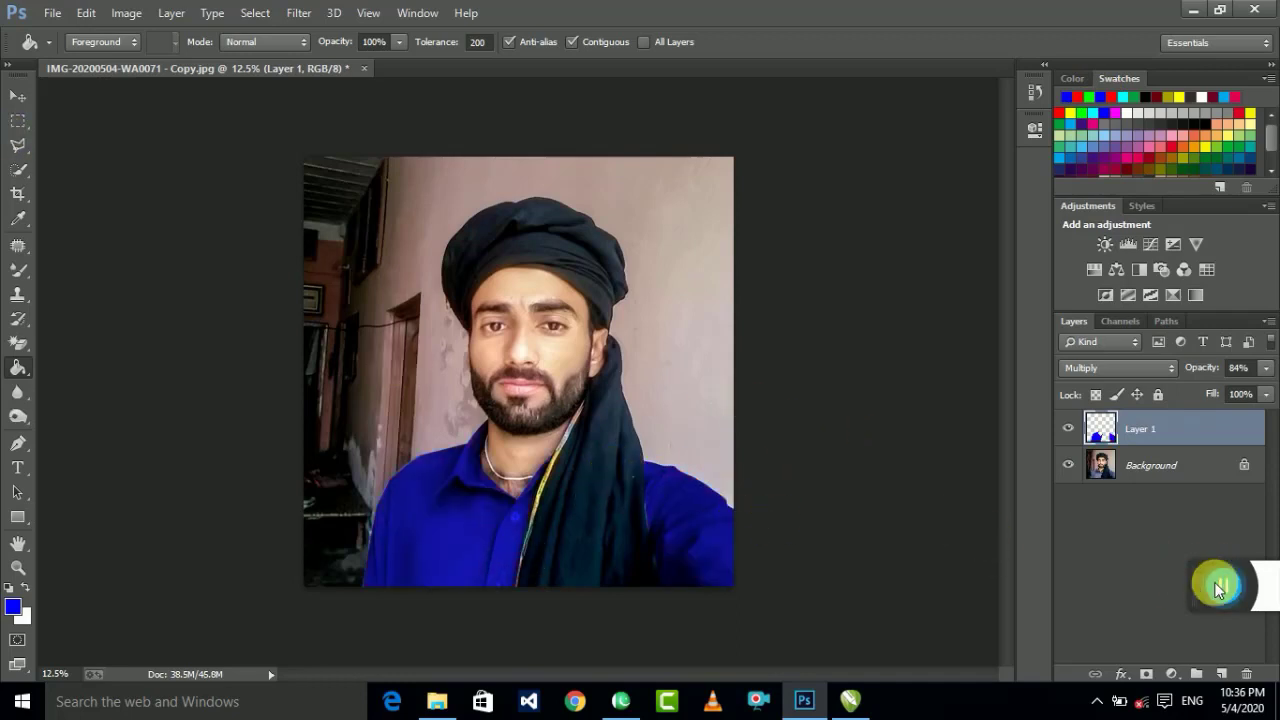
# Step: Select the room around the man with the Polygonal Lasso
pyautogui.rightClick(18, 152)
pyautogui.click(73, 163)
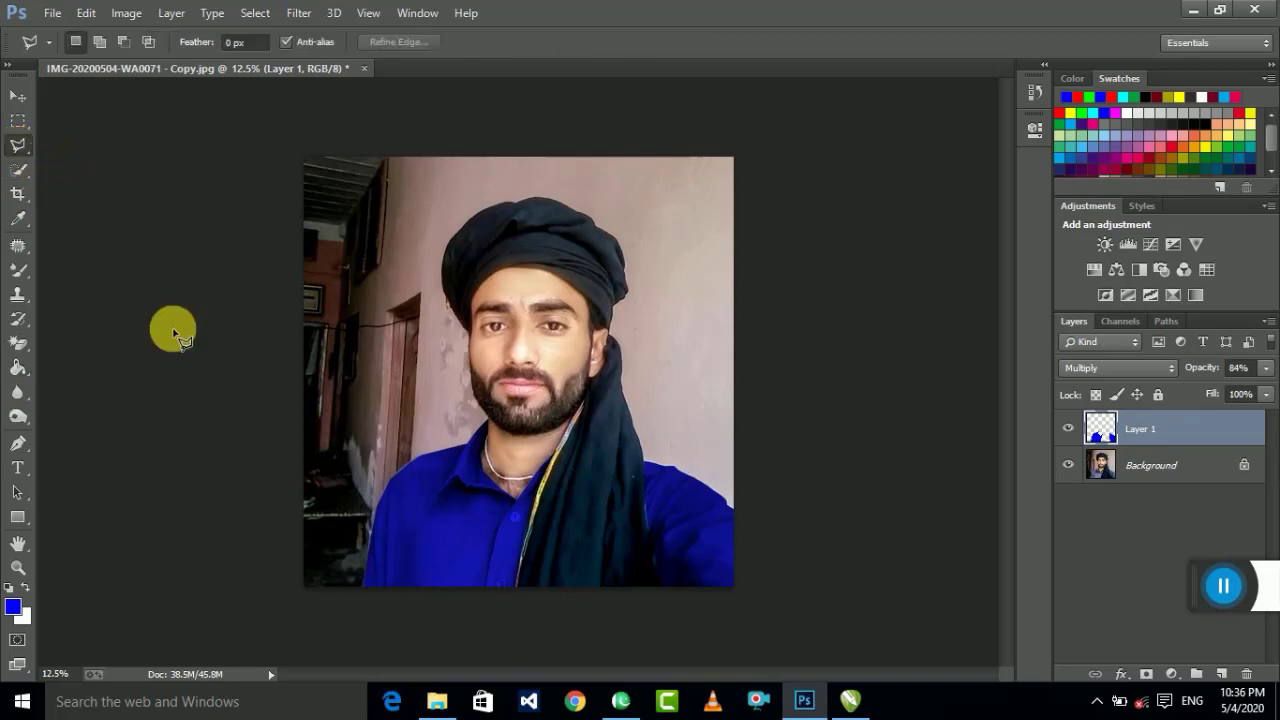
pyautogui.click(172, 329)
pyautogui.click(260, 625)
pyautogui.click(377, 626)
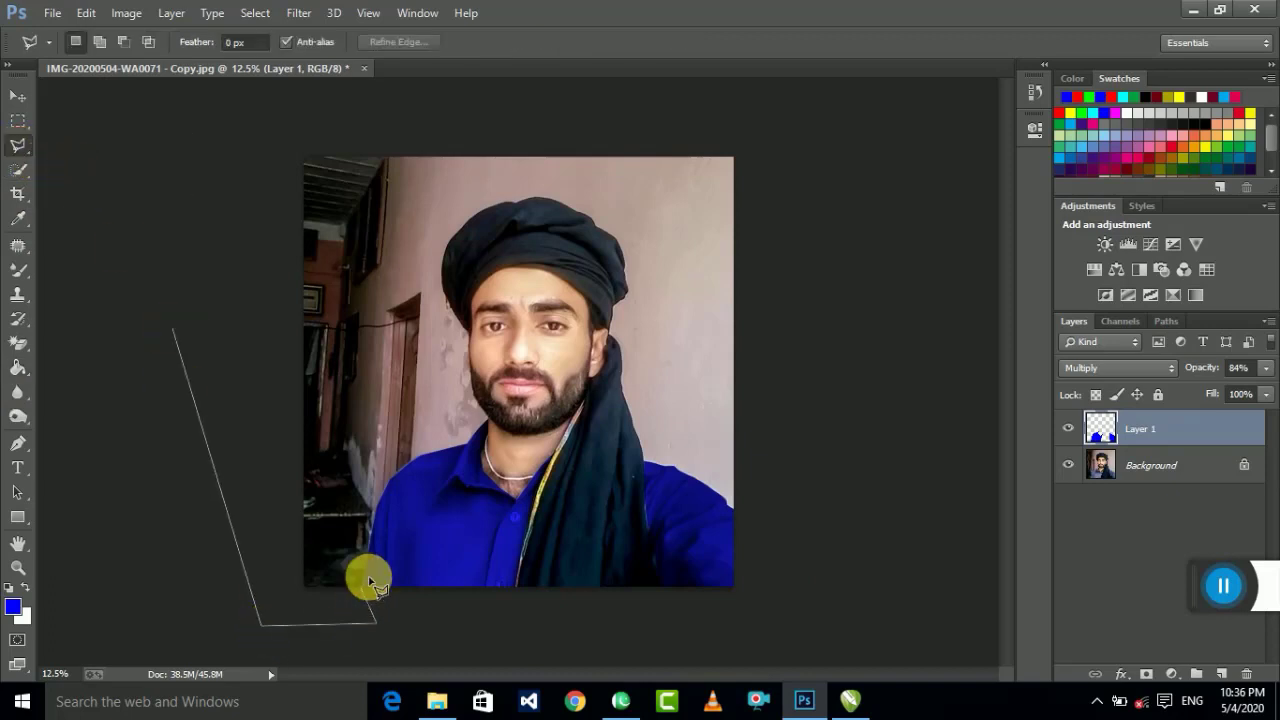
pyautogui.click(362, 586)
pyautogui.press('Escape')
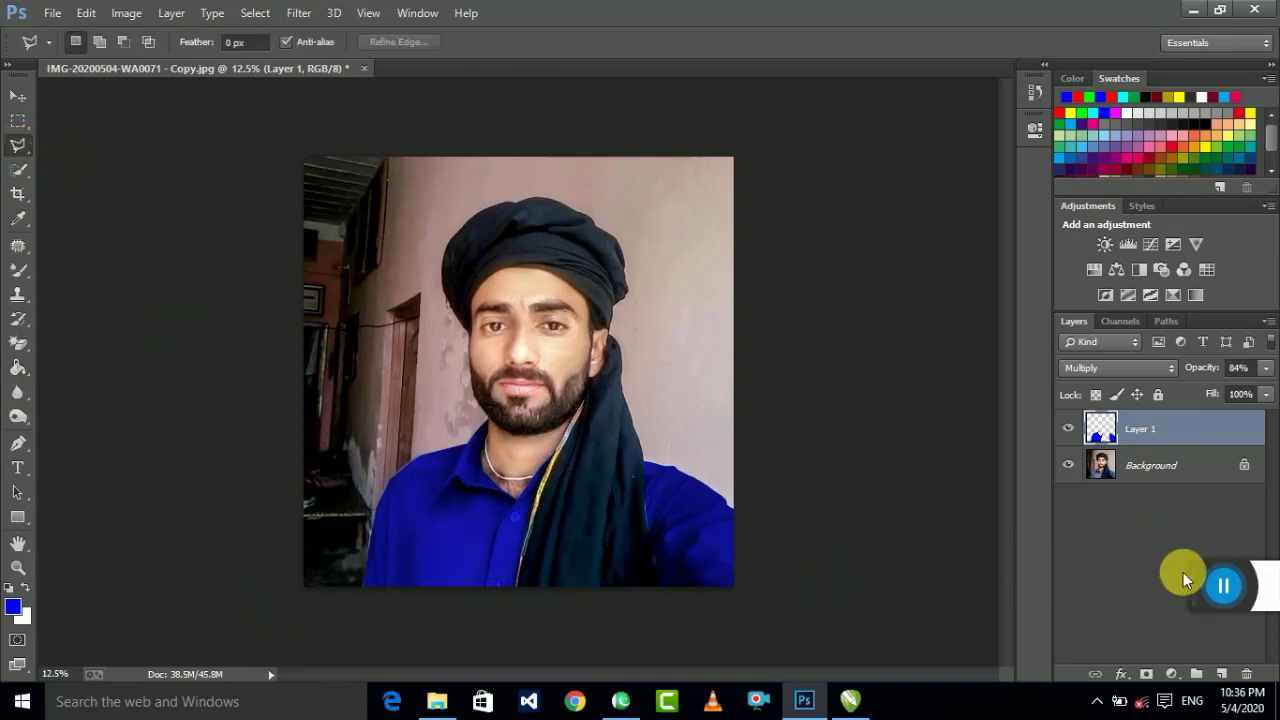
pyautogui.moveTo(449, 591); pyautogui.dragTo(1117, 603)
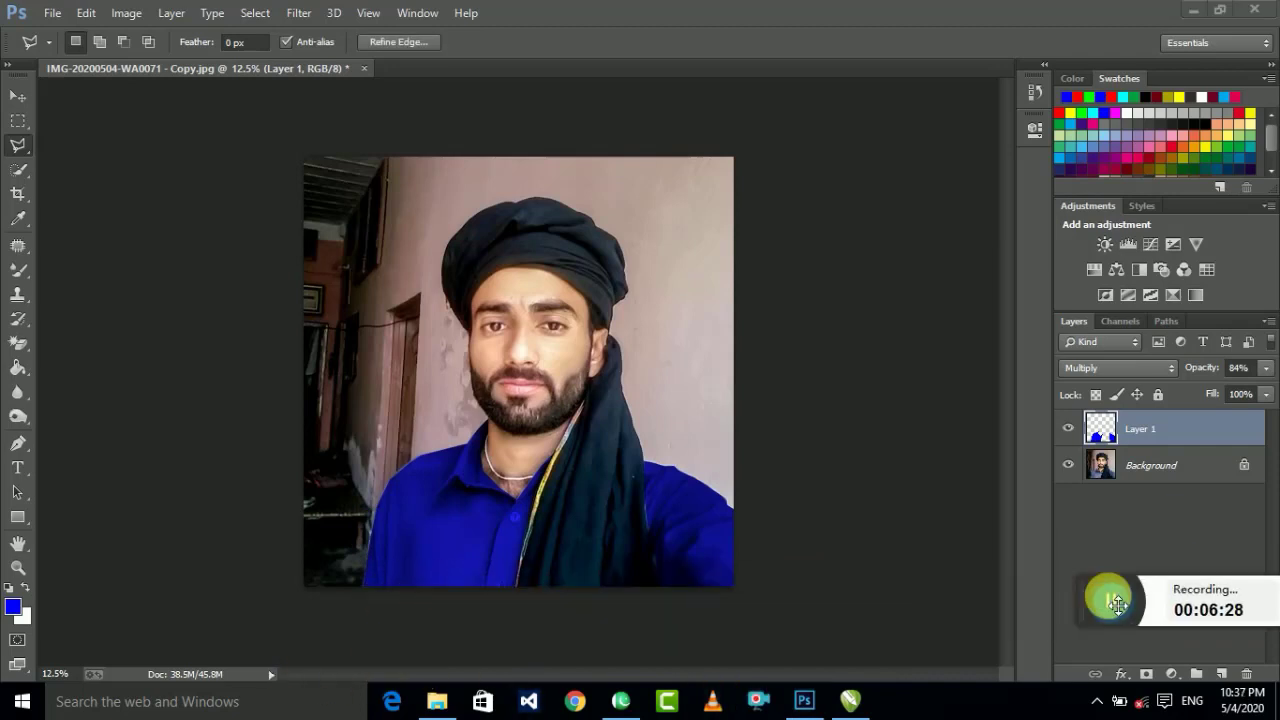
pyautogui.hotkey('ctrl', 'h')
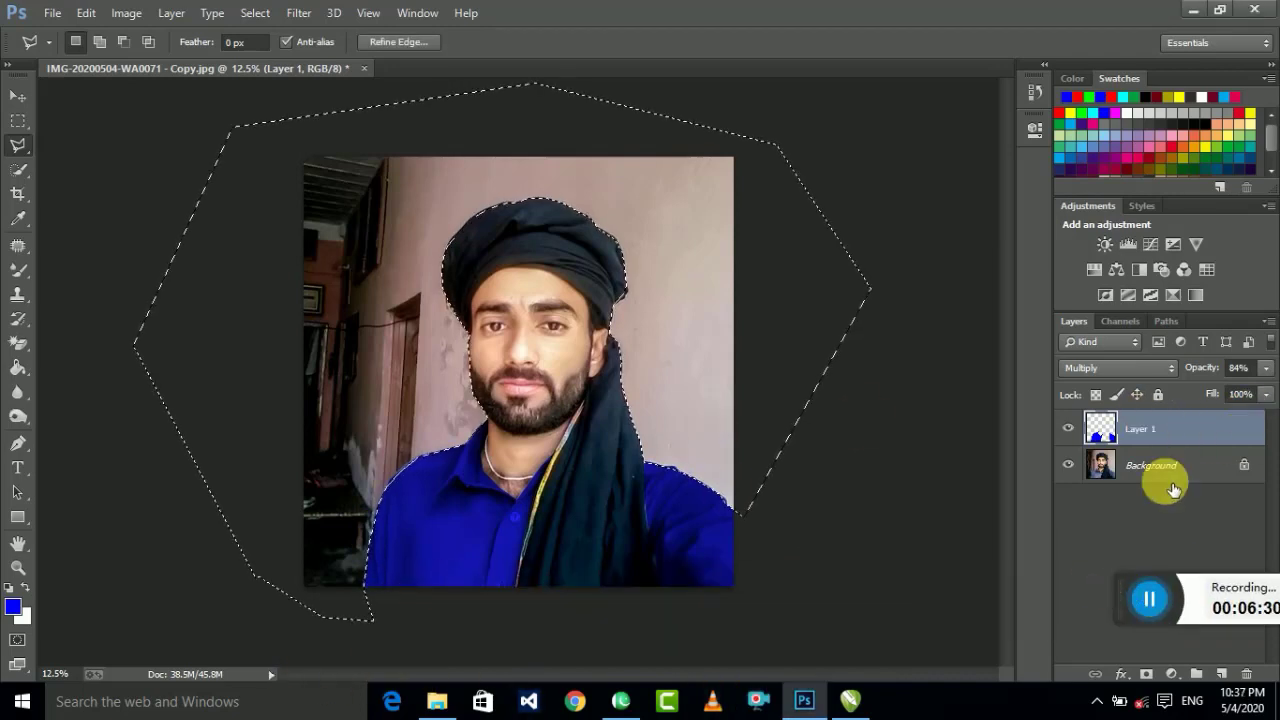
# Step: Fill the selected room area with white on the Background layer
pyautogui.click(1172, 466)
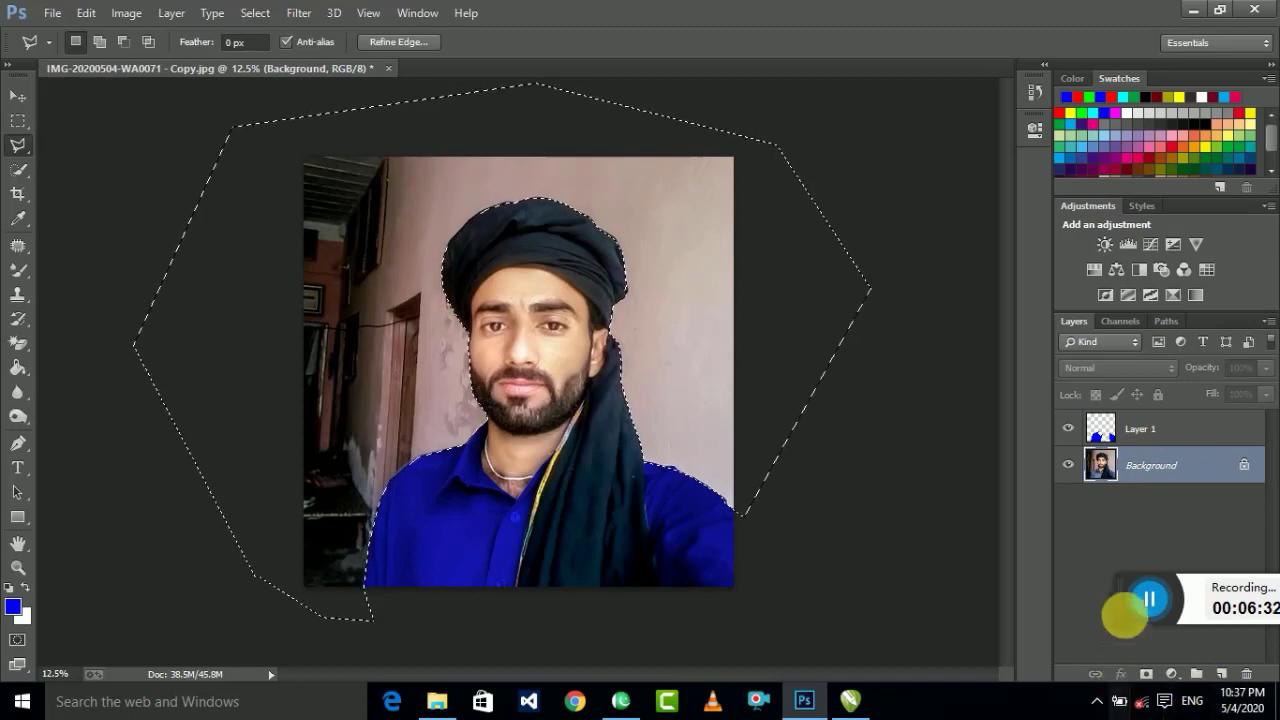
pyautogui.hotkey('ctrl', 'd')
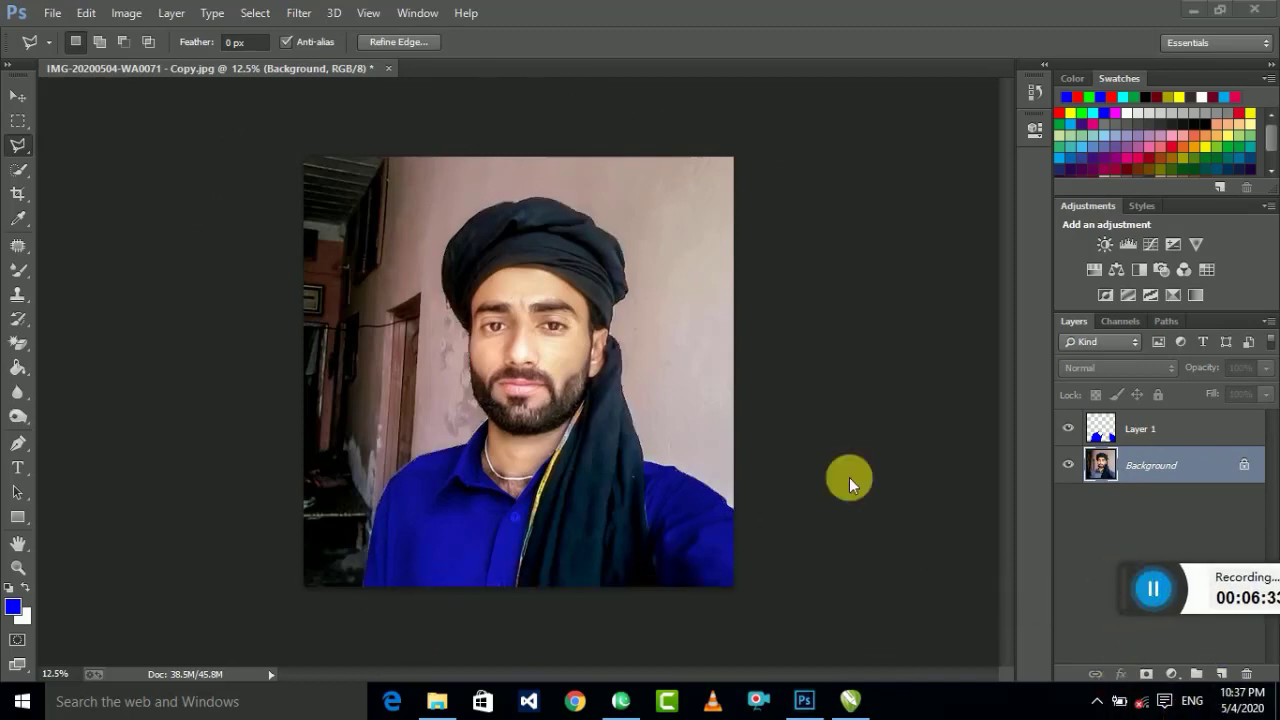
pyautogui.hotkey('ctrl', 'shift', 'd')
pyautogui.hotkey('shift', 'F5')
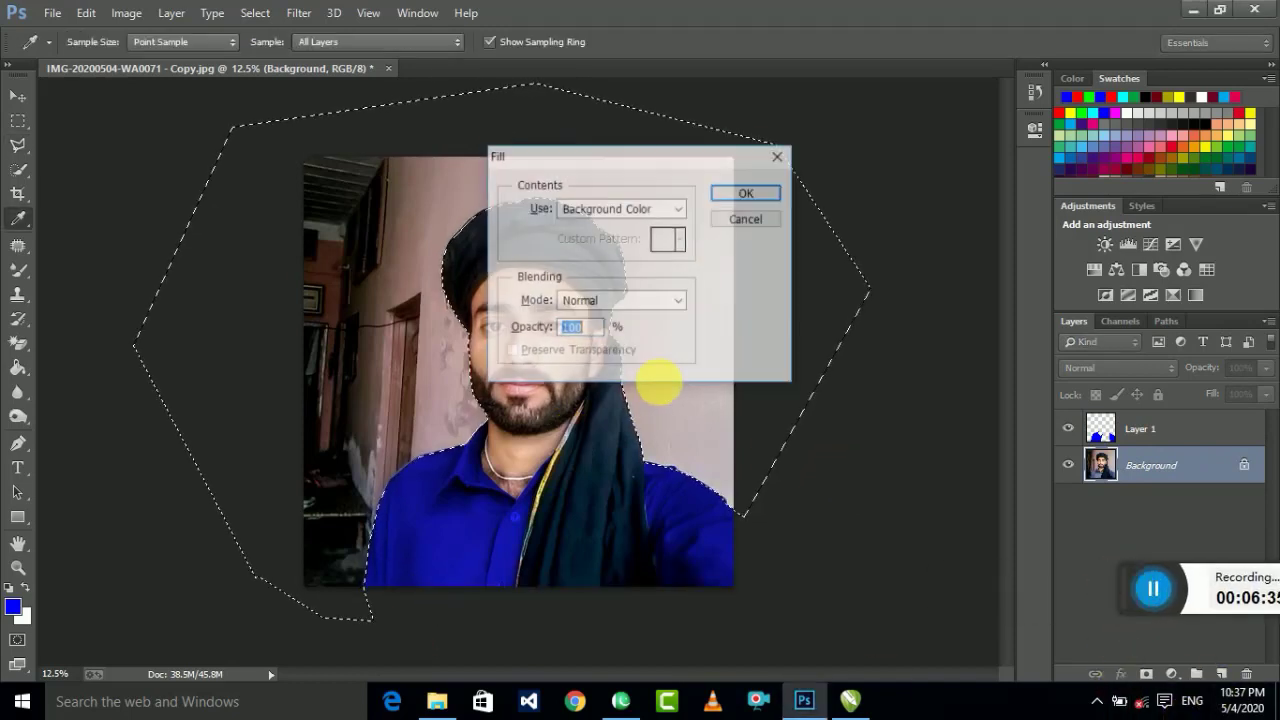
pyautogui.click(735, 200)
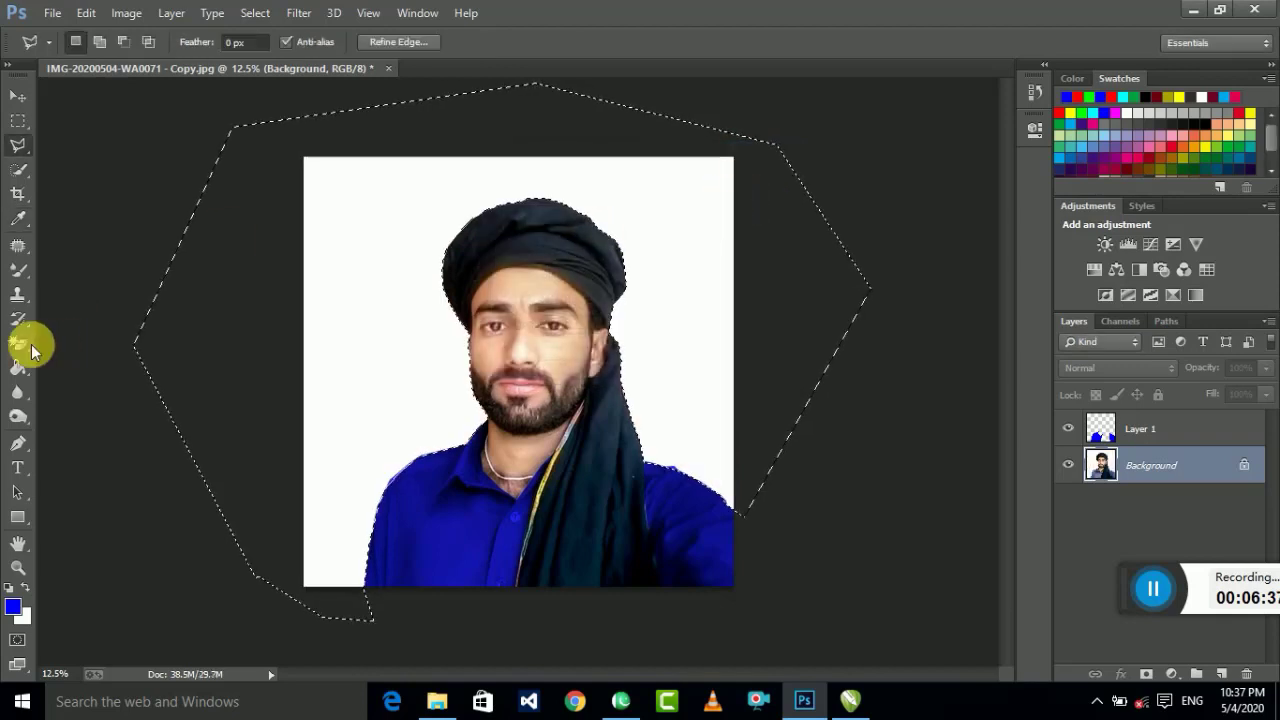
# Step: Erase the white backdrop to transparency with the Magic Eraser, then reselect Layer 1
pyautogui.click(18, 343)
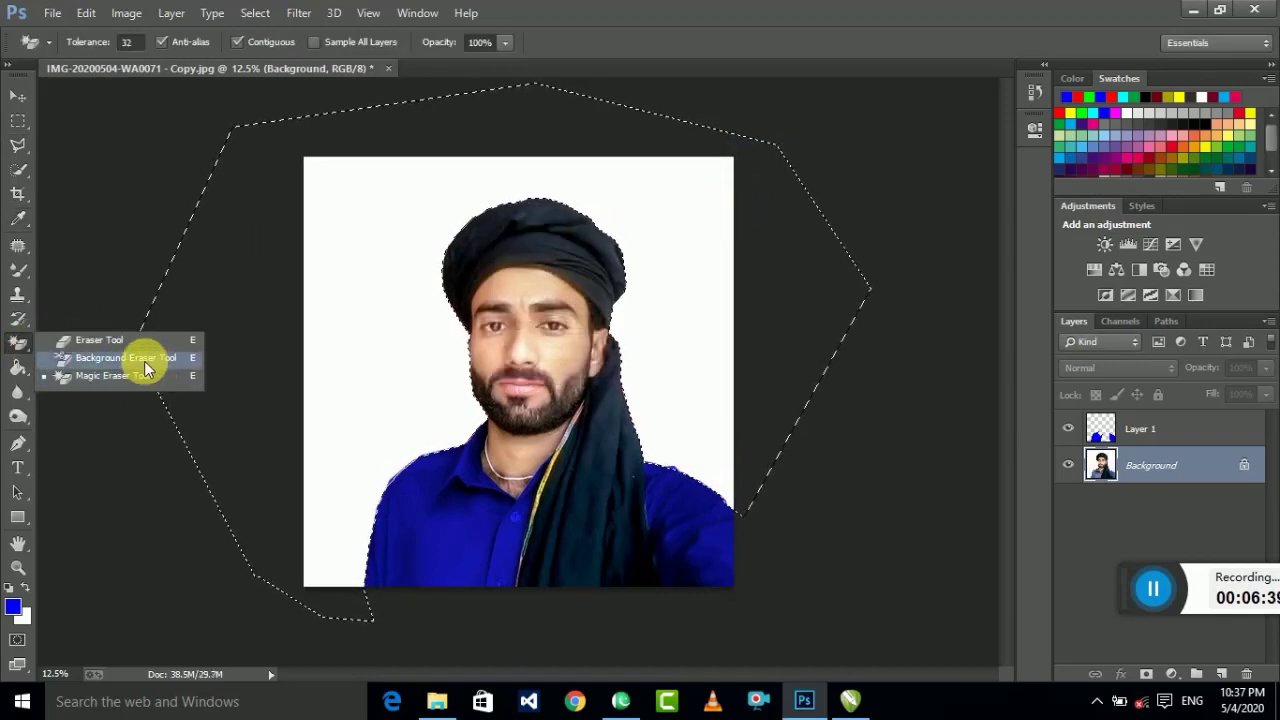
pyautogui.click(120, 378)
pyautogui.click(394, 348)
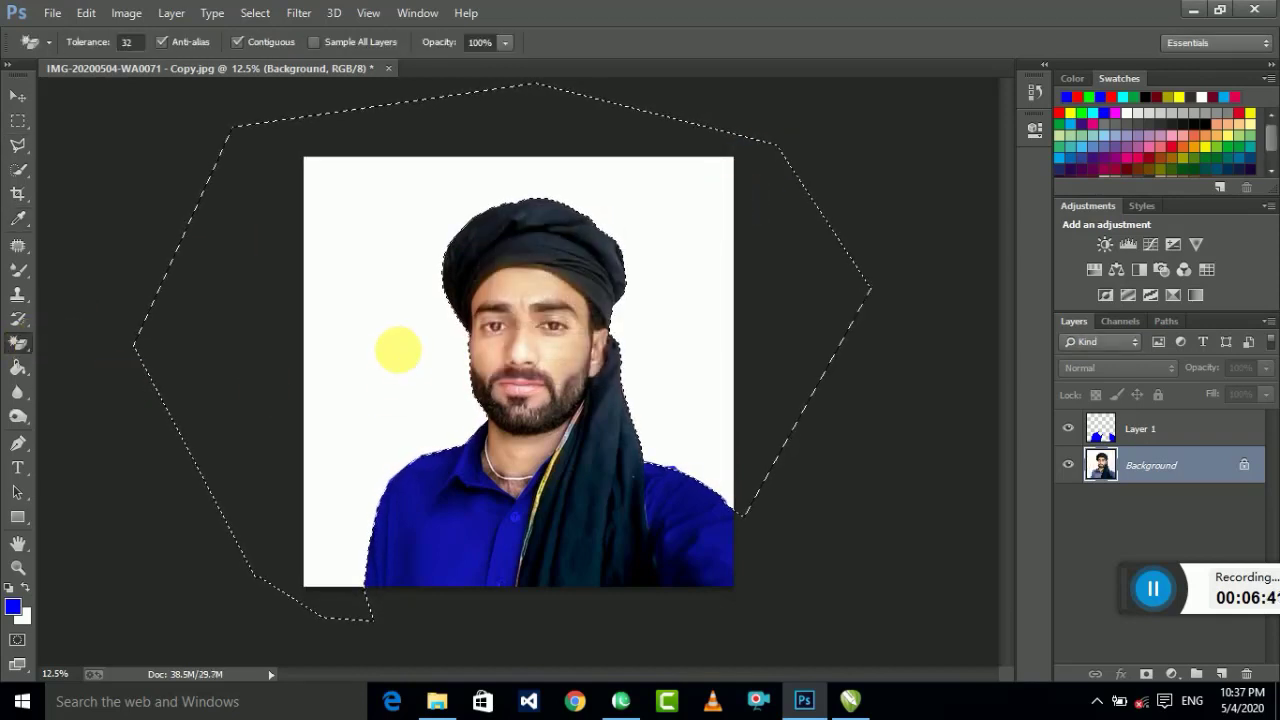
pyautogui.click(1148, 435)
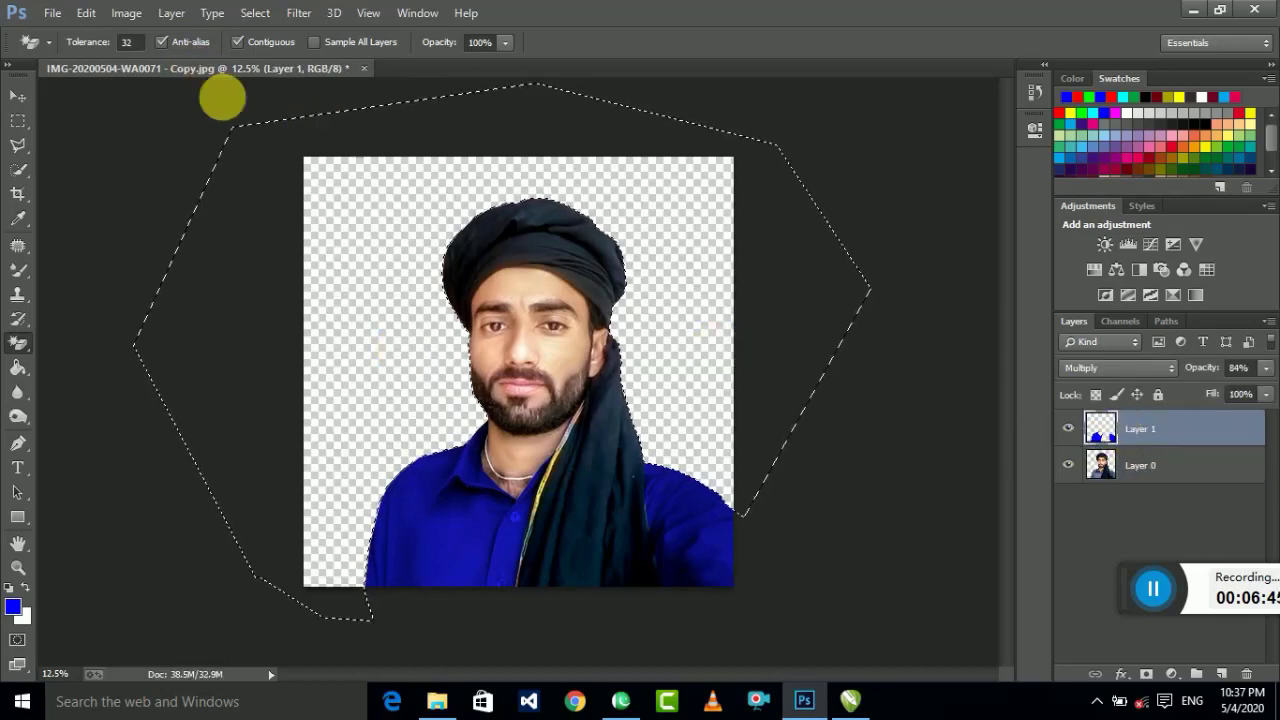
pyautogui.moveTo(18, 120); pyautogui.dragTo(94, 118)
pyautogui.click(149, 149)
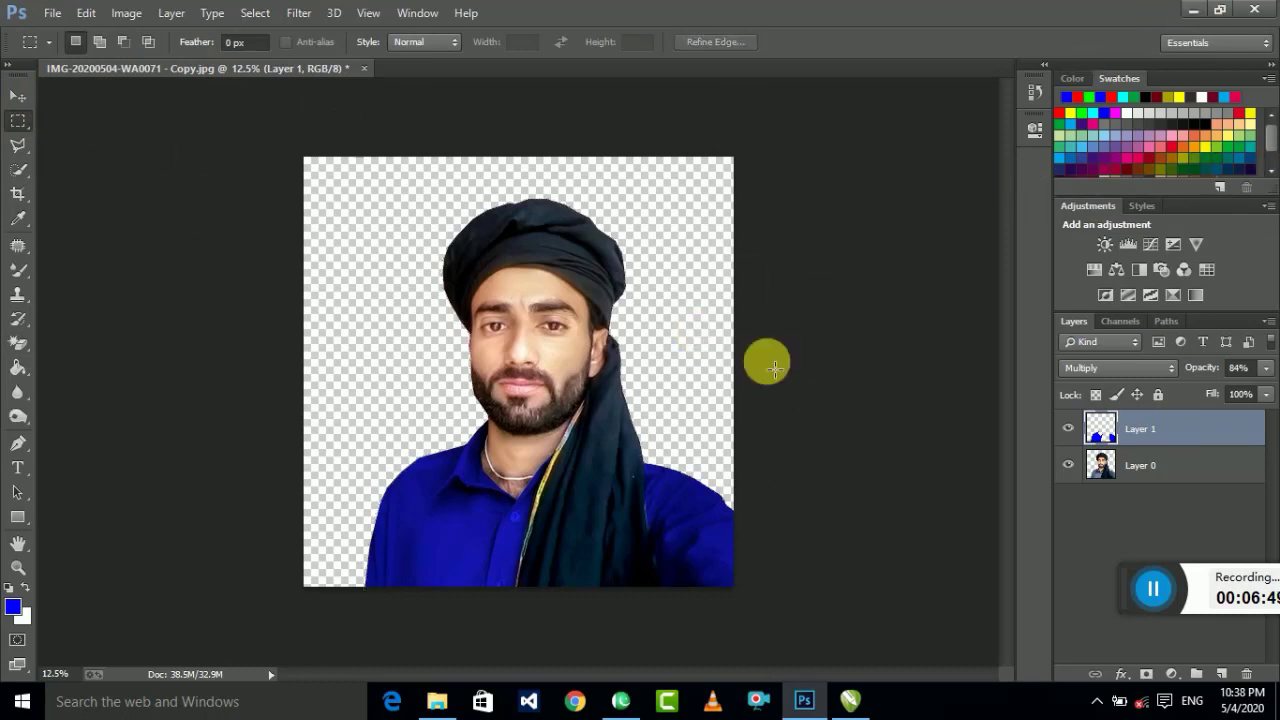
# Step: Bring the blurred park photo into the portrait document as a new layer
pyautogui.moveTo(1159, 580)
pyautogui.mouseDown()
pyautogui.moveTo(434, 588)
pyautogui.moveTo(1123, 571)
pyautogui.mouseUp()
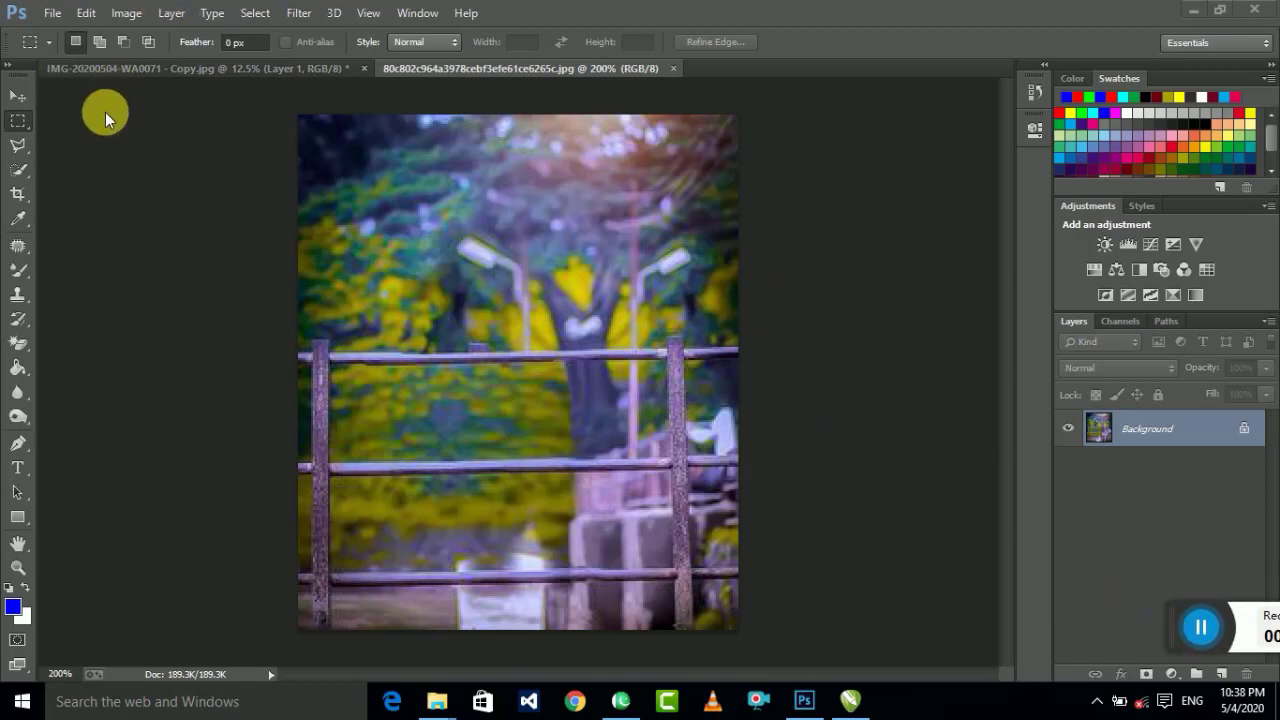
pyautogui.click(18, 95)
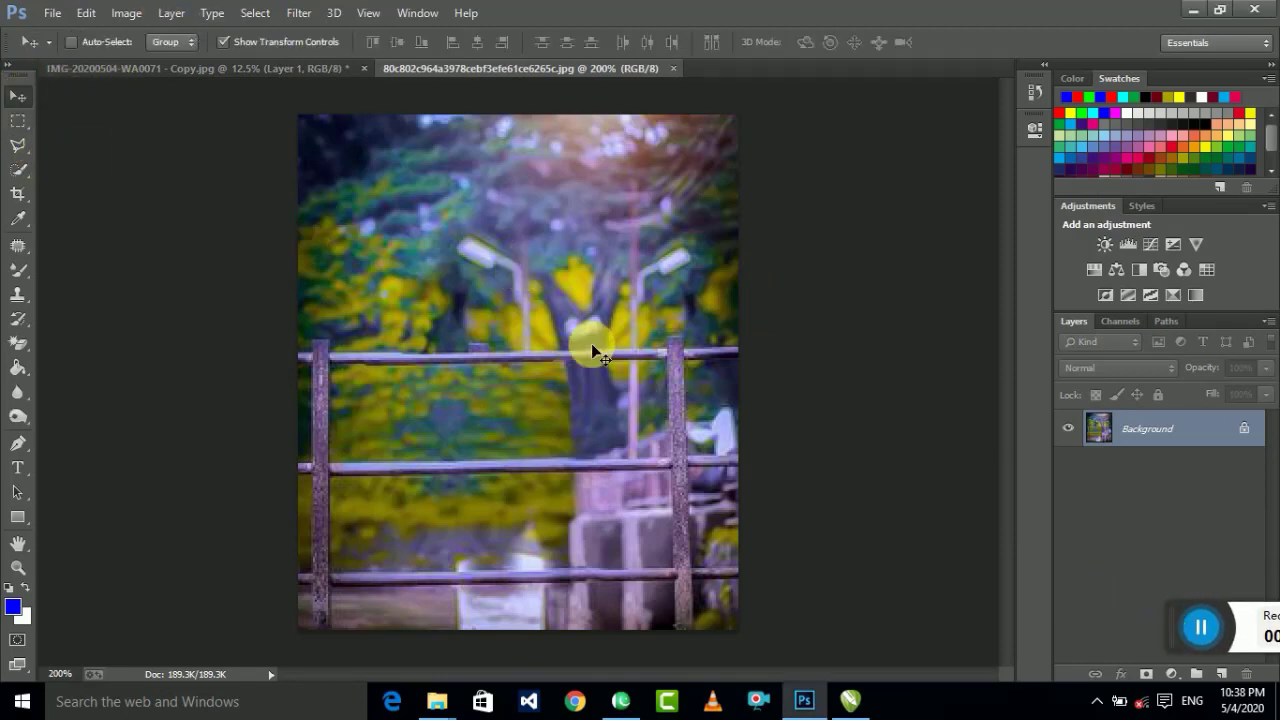
pyautogui.moveTo(593, 350); pyautogui.dragTo(494, 246)
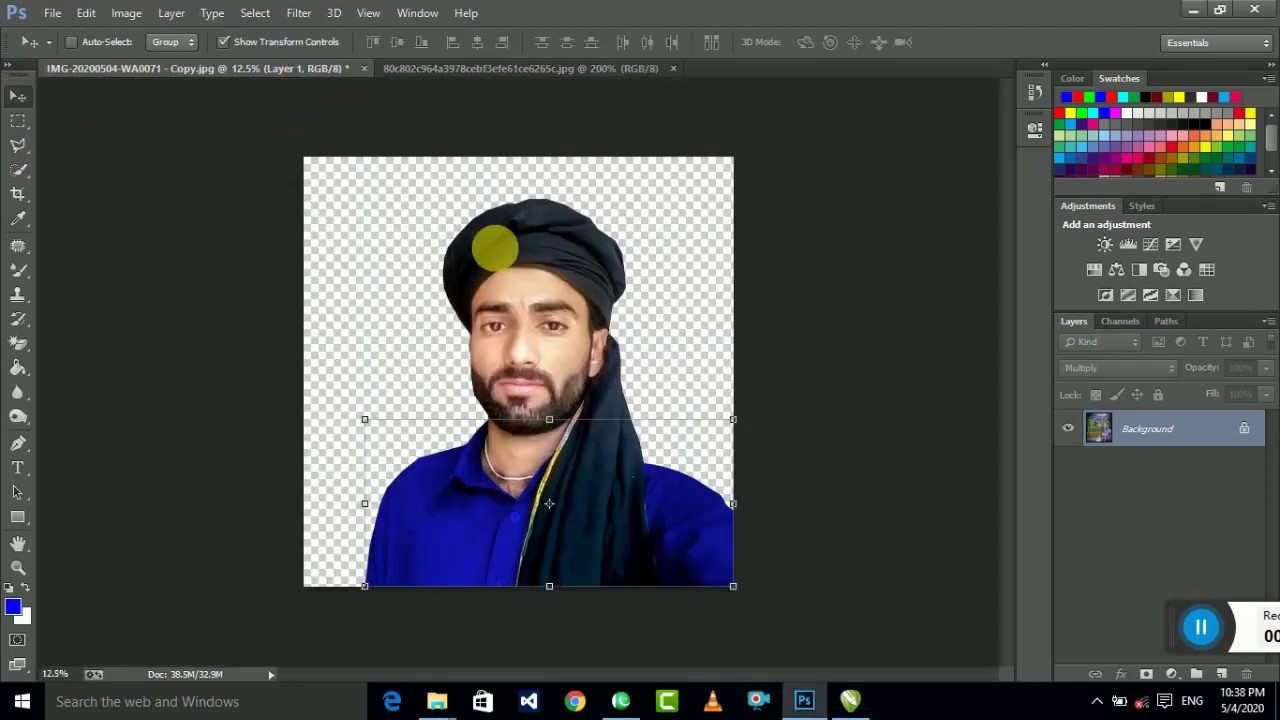
pyautogui.moveTo(513, 276); pyautogui.dragTo(731, 457)
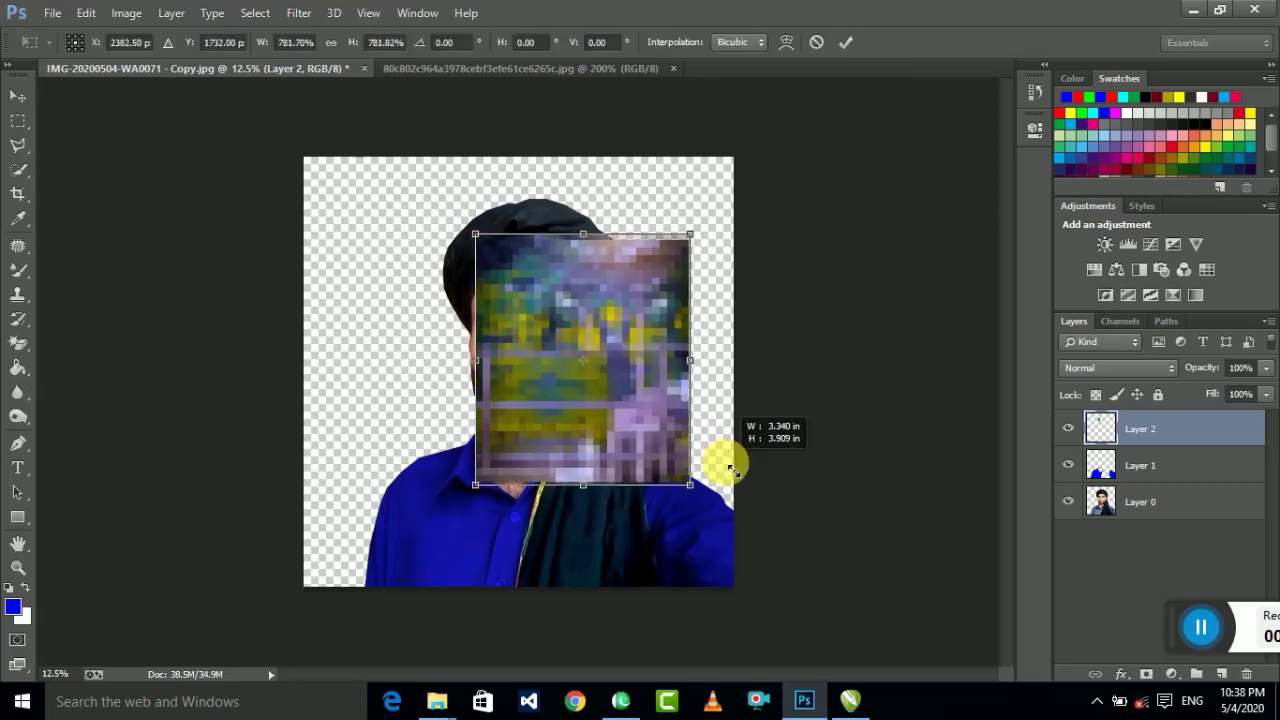
pyautogui.moveTo(611, 408); pyautogui.dragTo(672, 309)
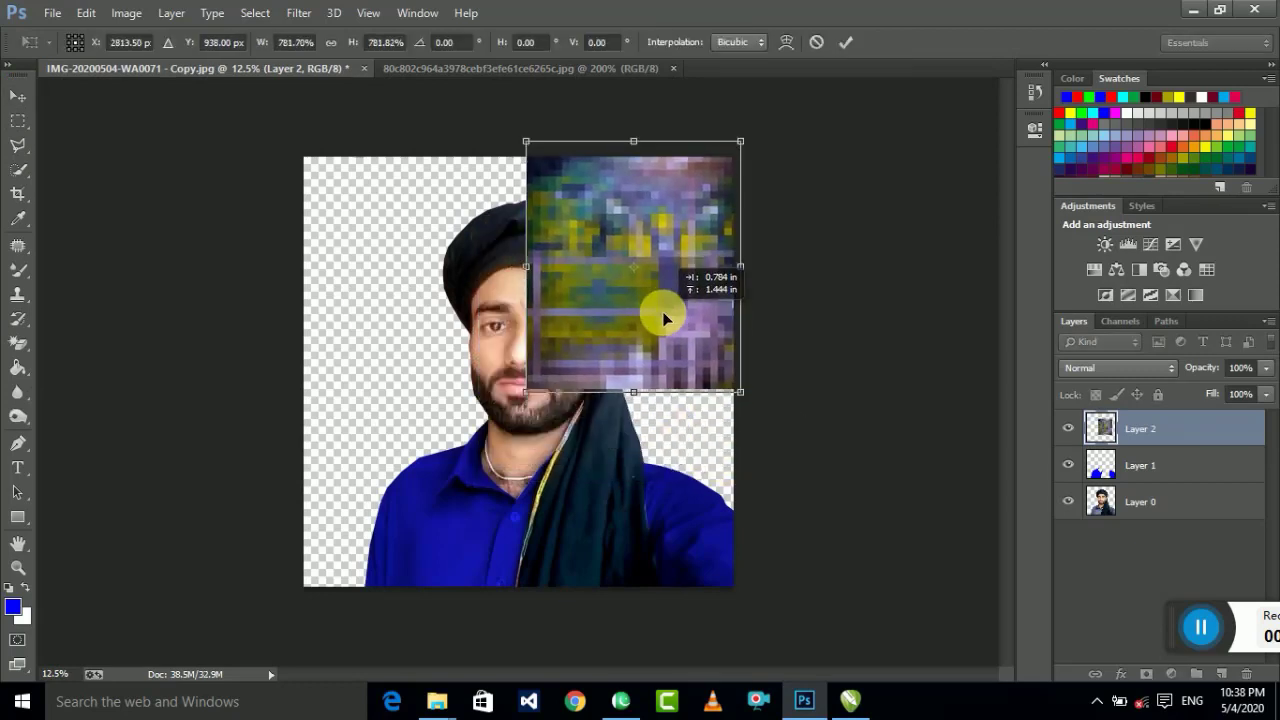
# Step: Scale the park photo to cover the canvas and place Layer 2 beneath Layer 0
pyautogui.moveTo(526, 392)
pyautogui.mouseDown()
pyautogui.moveTo(294, 614)
pyautogui.moveTo(309, 598)
pyautogui.moveTo(271, 603)
pyautogui.moveTo(266, 620)
pyautogui.moveTo(313, 588)
pyautogui.moveTo(274, 606)
pyautogui.moveTo(277, 591)
pyautogui.moveTo(264, 631)
pyautogui.mouseUp()
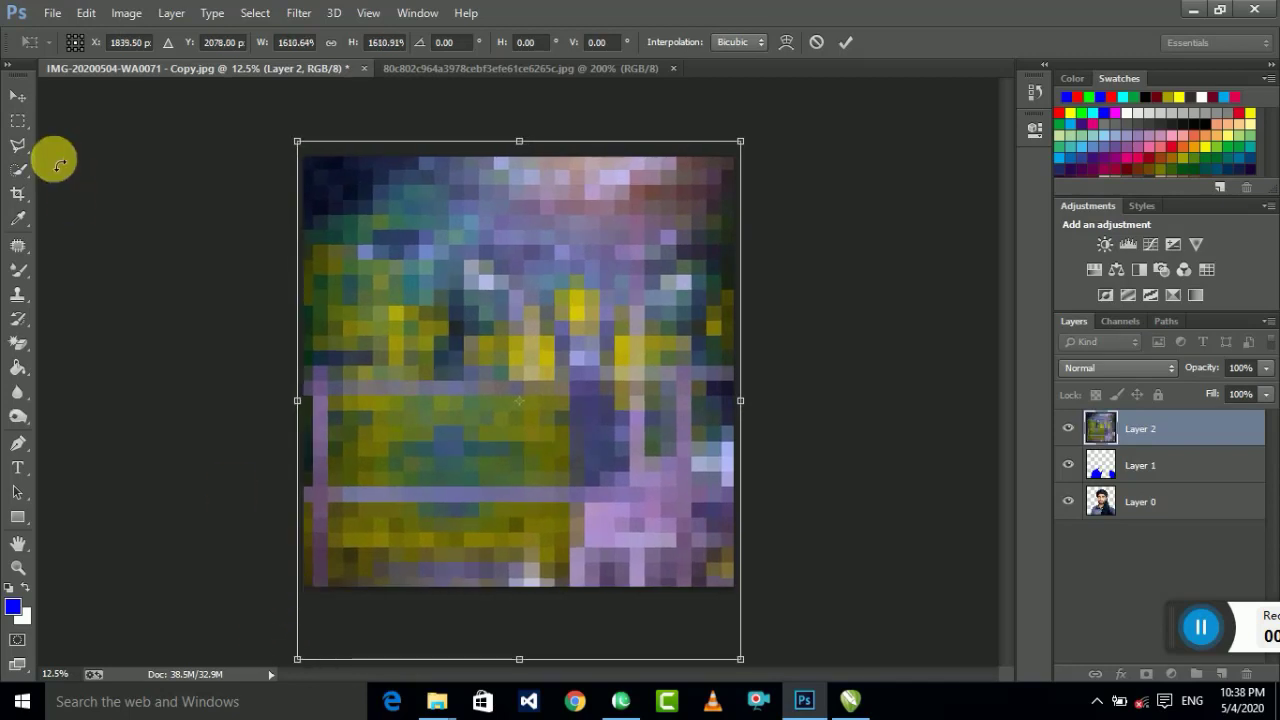
pyautogui.click(18, 96)
pyautogui.click(554, 278)
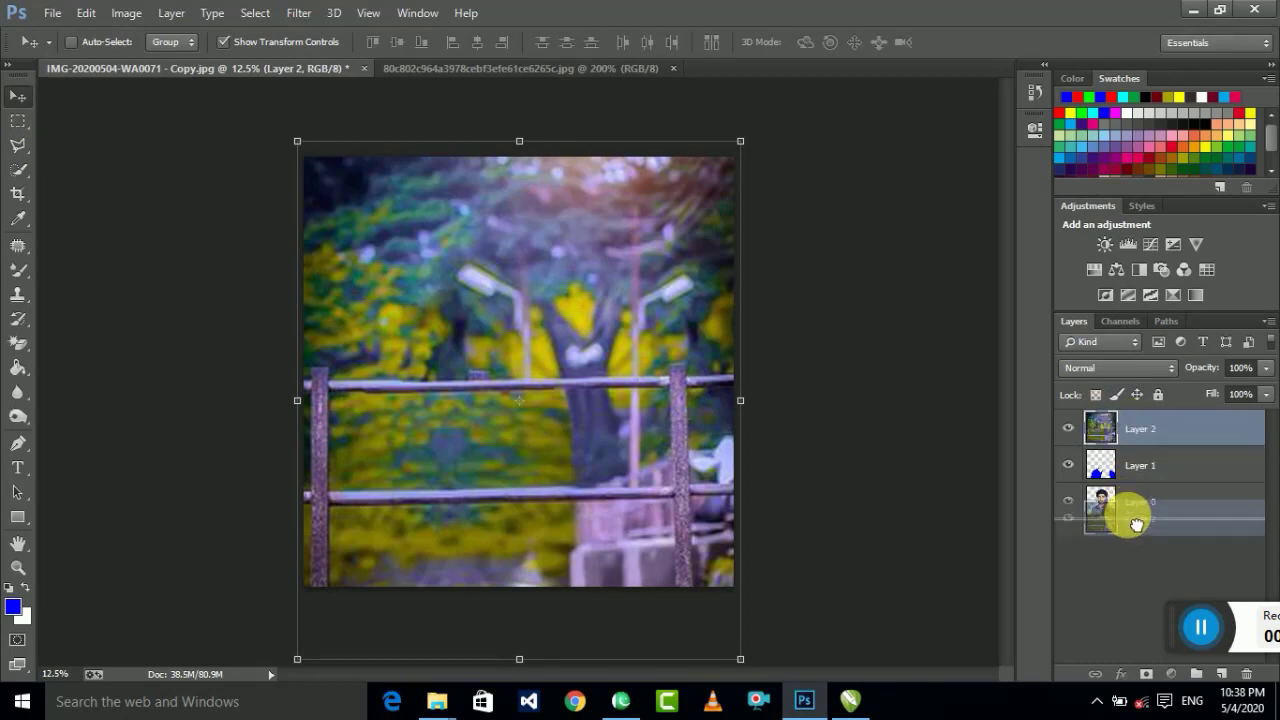
pyautogui.moveTo(1100, 425); pyautogui.dragTo(1137, 514)
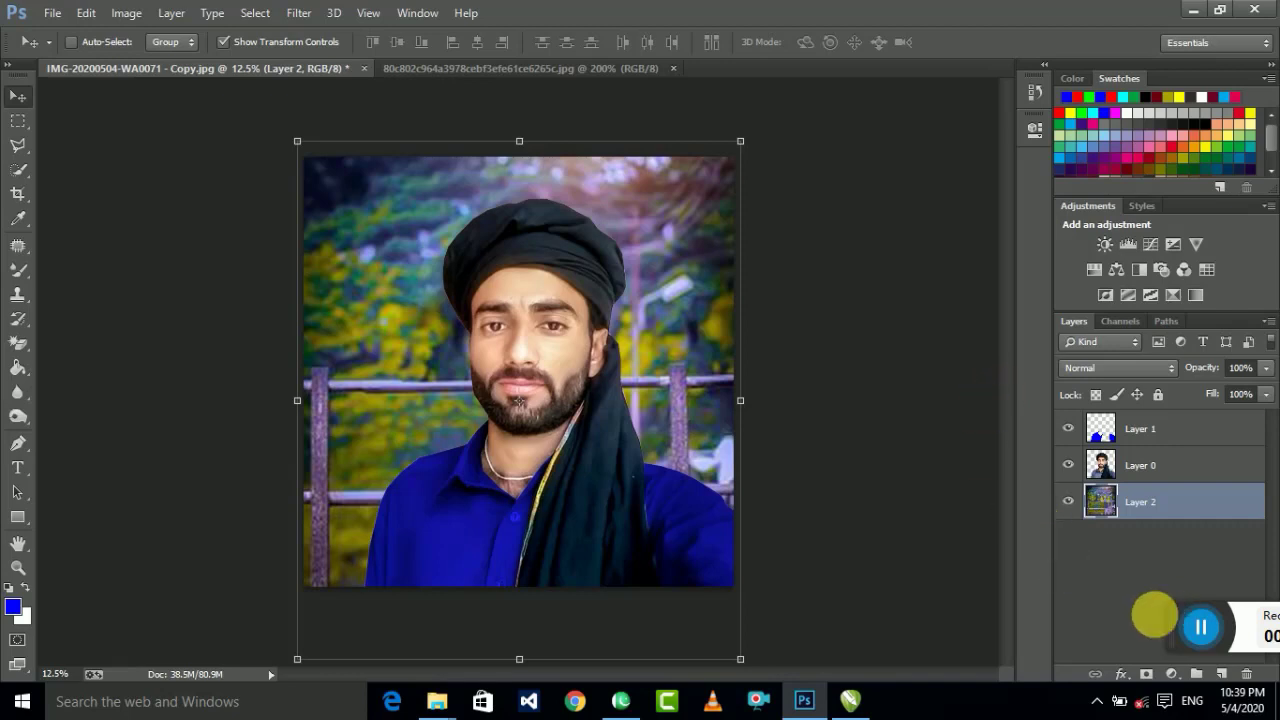
pyautogui.moveTo(1182, 651); pyautogui.dragTo(1150, 612)
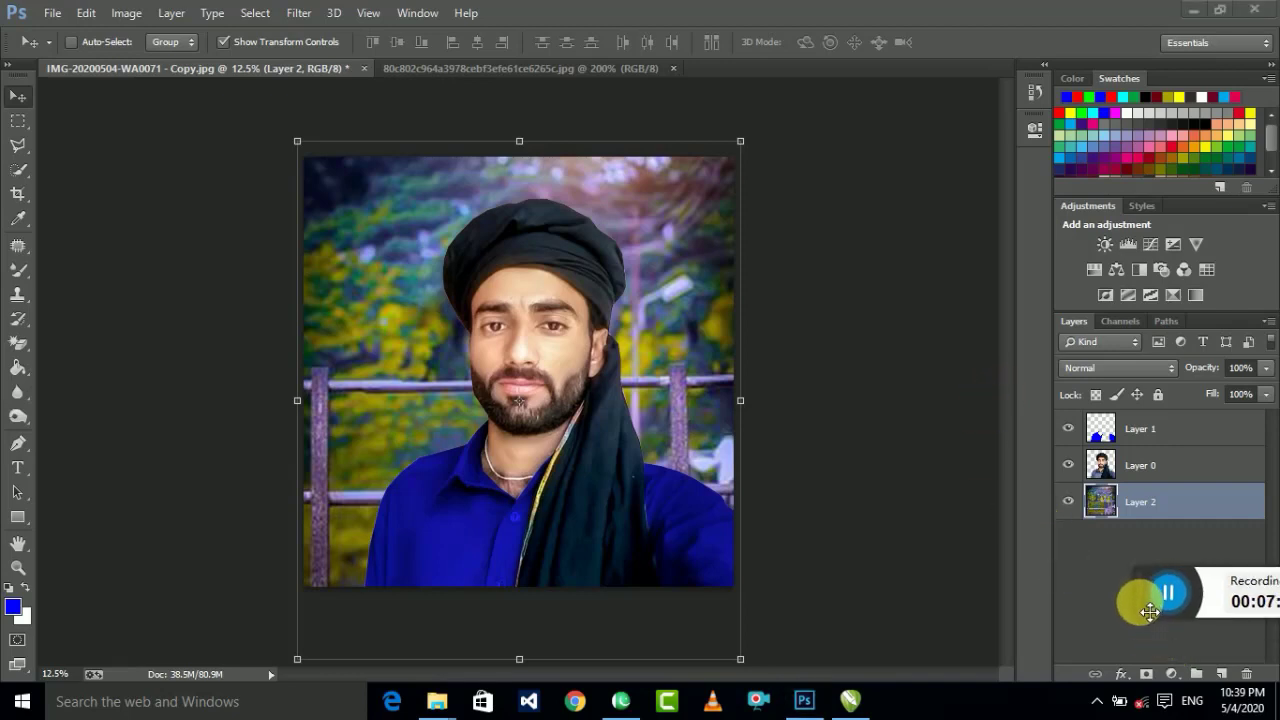